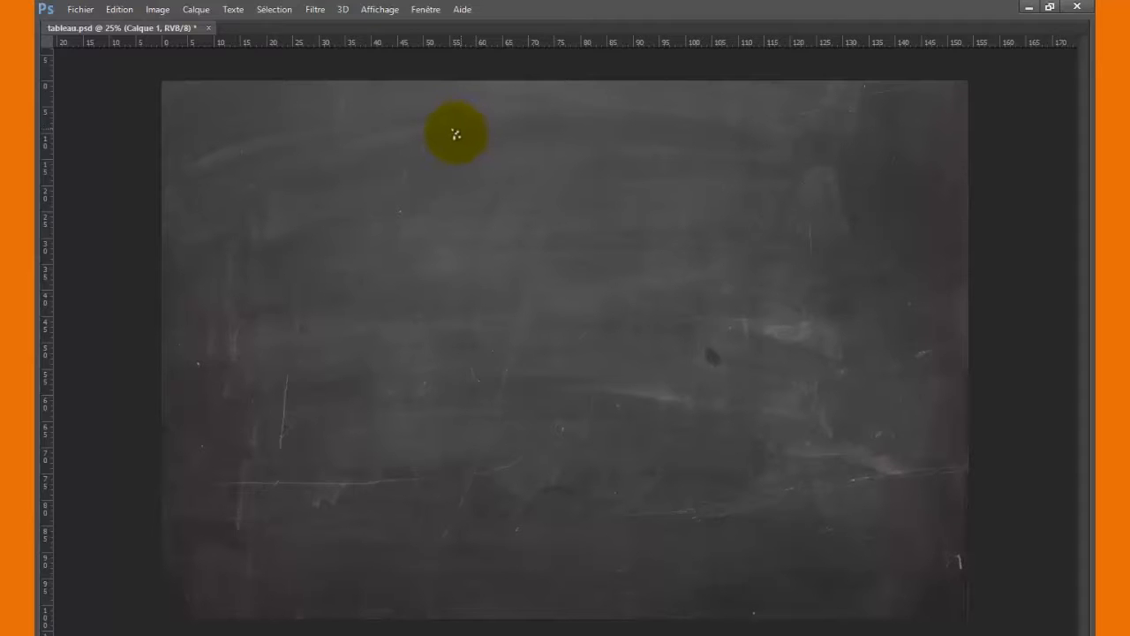
- Handwrite the title "Vectoriel" at the upper centre of the blackboard and underline it
{"action": "mouse_move", "coordinate": [448, 128]}
{"action": "left_mouse_down"}
{"action": "mouse_move", "coordinate": [482, 183]}
{"action": "mouse_move", "coordinate": [520, 129]}
{"action": "mouse_move", "coordinate": [552, 166]}
{"action": "mouse_move", "coordinate": [576, 168]}
{"action": "mouse_move", "coordinate": [622, 121]}
{"action": "mouse_move", "coordinate": [634, 170]}
{"action": "left_mouse_up"}
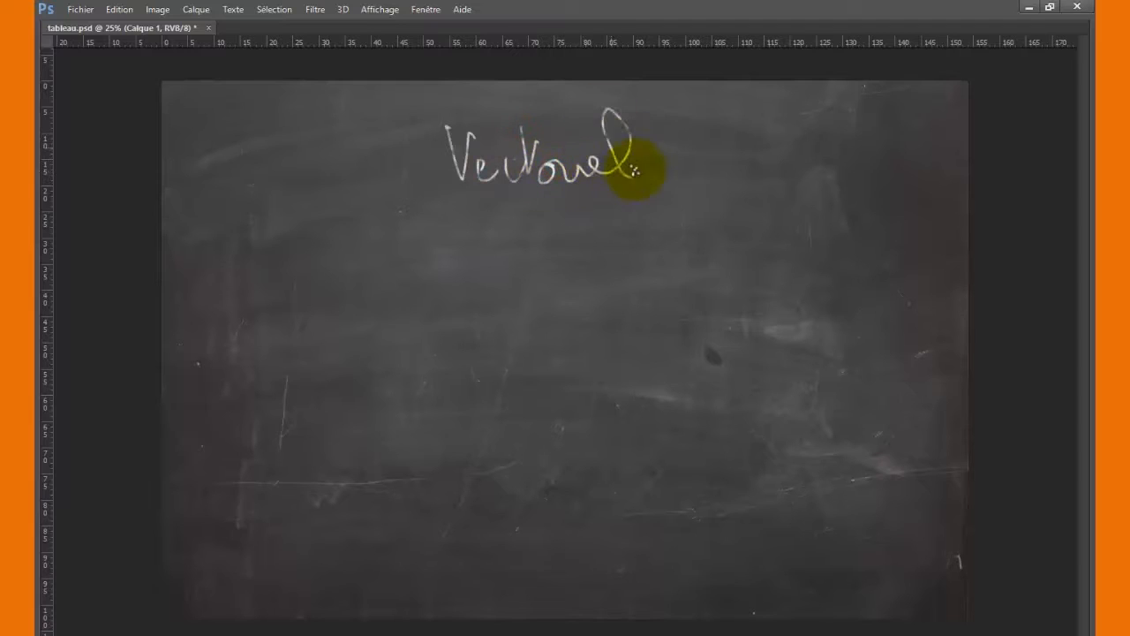
{"action": "left_click", "coordinate": [585, 136]}
{"action": "left_click_drag", "start_coordinate": [458, 196], "coordinate": [678, 181]}
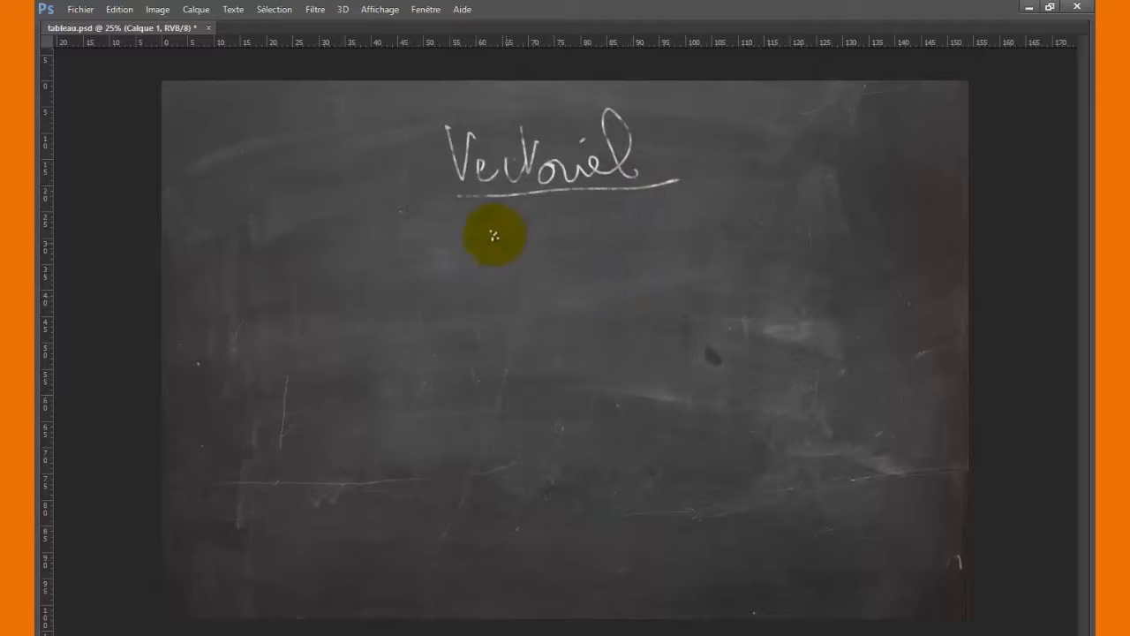
- Draw the outline of a block letter T below the title and mark its corners with small crosses
{"action": "mouse_move", "coordinate": [448, 256]}
{"action": "left_mouse_down"}
{"action": "mouse_move", "coordinate": [661, 245]}
{"action": "mouse_move", "coordinate": [669, 282]}
{"action": "mouse_move", "coordinate": [604, 294]}
{"action": "mouse_move", "coordinate": [586, 338]}
{"action": "mouse_move", "coordinate": [598, 433]}
{"action": "mouse_move", "coordinate": [533, 434]}
{"action": "mouse_move", "coordinate": [531, 319]}
{"action": "mouse_move", "coordinate": [454, 300]}
{"action": "mouse_move", "coordinate": [452, 253]}
{"action": "left_mouse_up"}
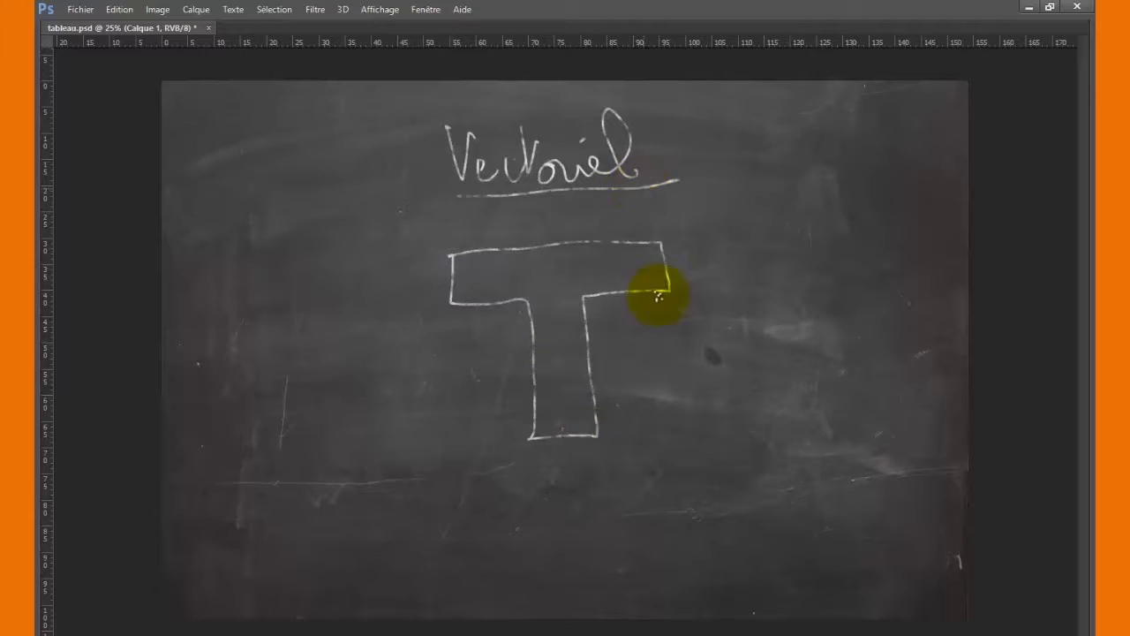
{"action": "left_click", "coordinate": [445, 251]}
{"action": "left_click_drag", "start_coordinate": [455, 252], "coordinate": [444, 266]}
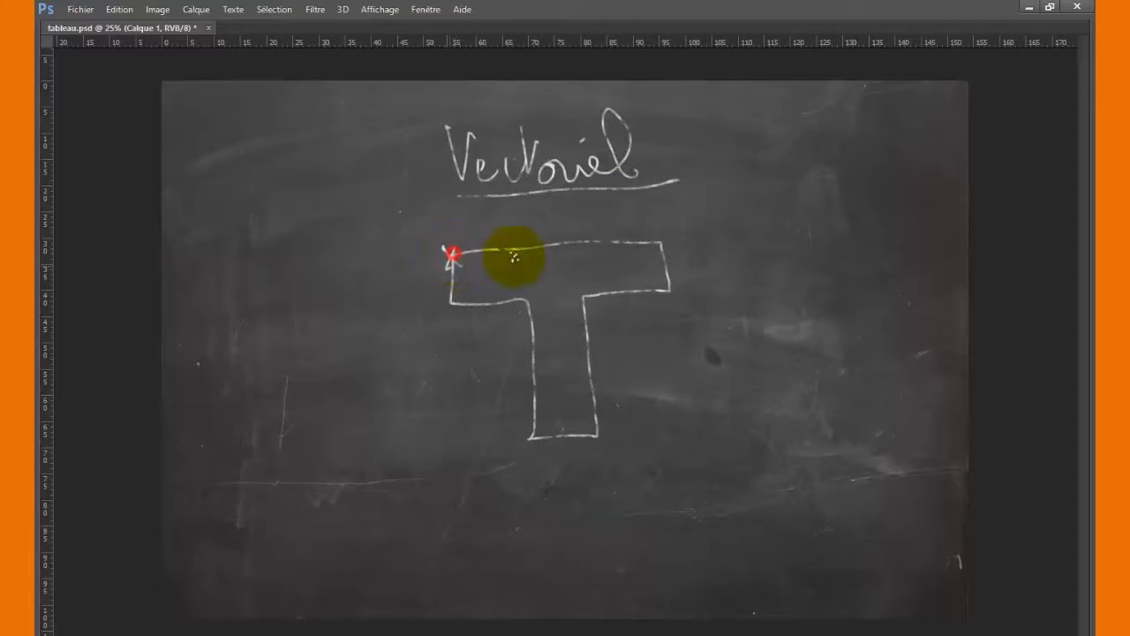
{"action": "mouse_move", "coordinate": [641, 234]}
{"action": "left_mouse_down"}
{"action": "mouse_move", "coordinate": [667, 249]}
{"action": "mouse_move", "coordinate": [667, 231]}
{"action": "mouse_move", "coordinate": [658, 252]}
{"action": "mouse_move", "coordinate": [662, 303]}
{"action": "left_mouse_up"}
{"action": "mouse_move", "coordinate": [577, 290]}
{"action": "left_mouse_down"}
{"action": "mouse_move", "coordinate": [597, 305]}
{"action": "mouse_move", "coordinate": [523, 318]}
{"action": "left_mouse_up"}
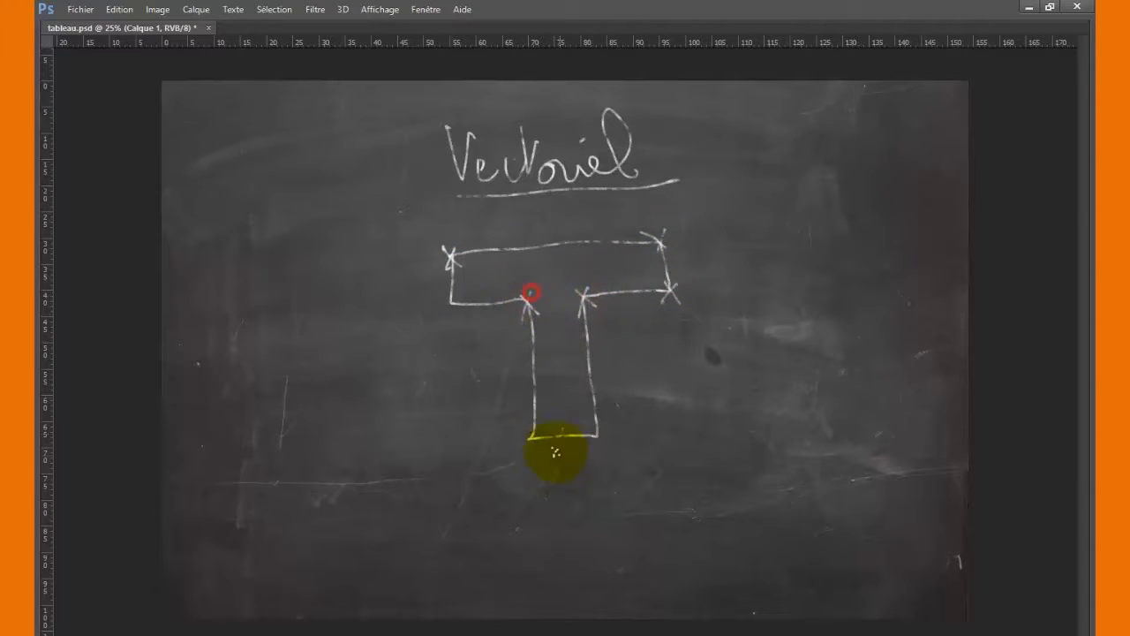
{"action": "left_click_drag", "start_coordinate": [528, 425], "coordinate": [541, 445]}
{"action": "left_click_drag", "start_coordinate": [544, 426], "coordinate": [526, 451]}
{"action": "mouse_move", "coordinate": [590, 427]}
{"action": "left_mouse_down"}
{"action": "mouse_move", "coordinate": [605, 443]}
{"action": "mouse_move", "coordinate": [582, 458]}
{"action": "left_mouse_up"}
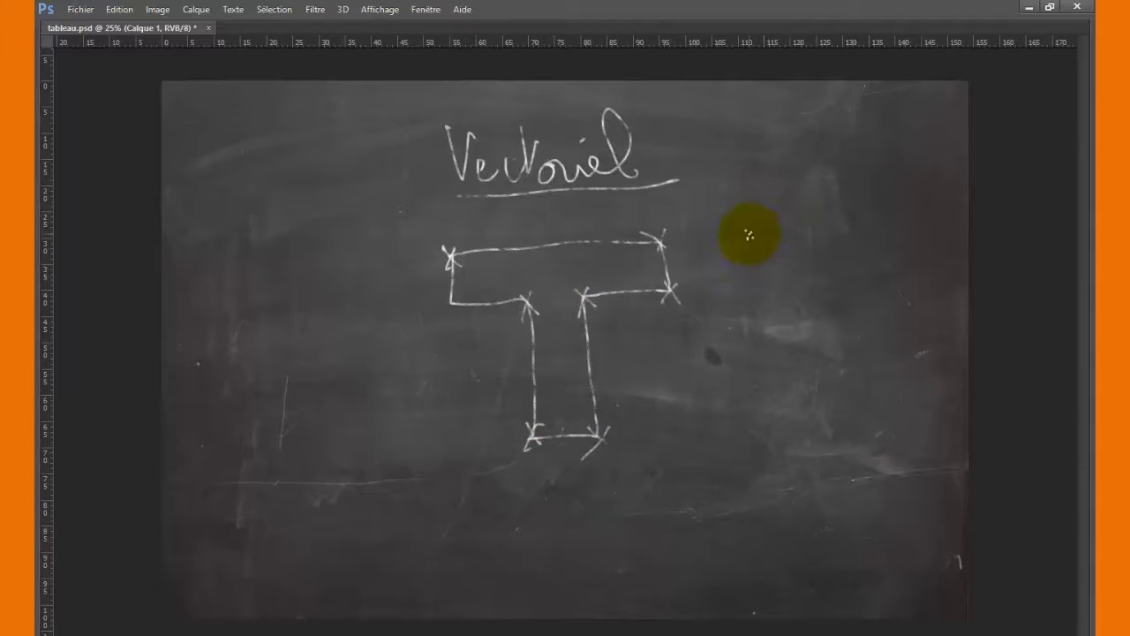
- Handwrite "Point d'ancrage" on two lines beside the letter T
{"action": "mouse_move", "coordinate": [735, 251]}
{"action": "left_mouse_down"}
{"action": "mouse_move", "coordinate": [748, 233]}
{"action": "mouse_move", "coordinate": [800, 260]}
{"action": "mouse_move", "coordinate": [825, 252]}
{"action": "mouse_move", "coordinate": [833, 223]}
{"action": "left_mouse_up"}
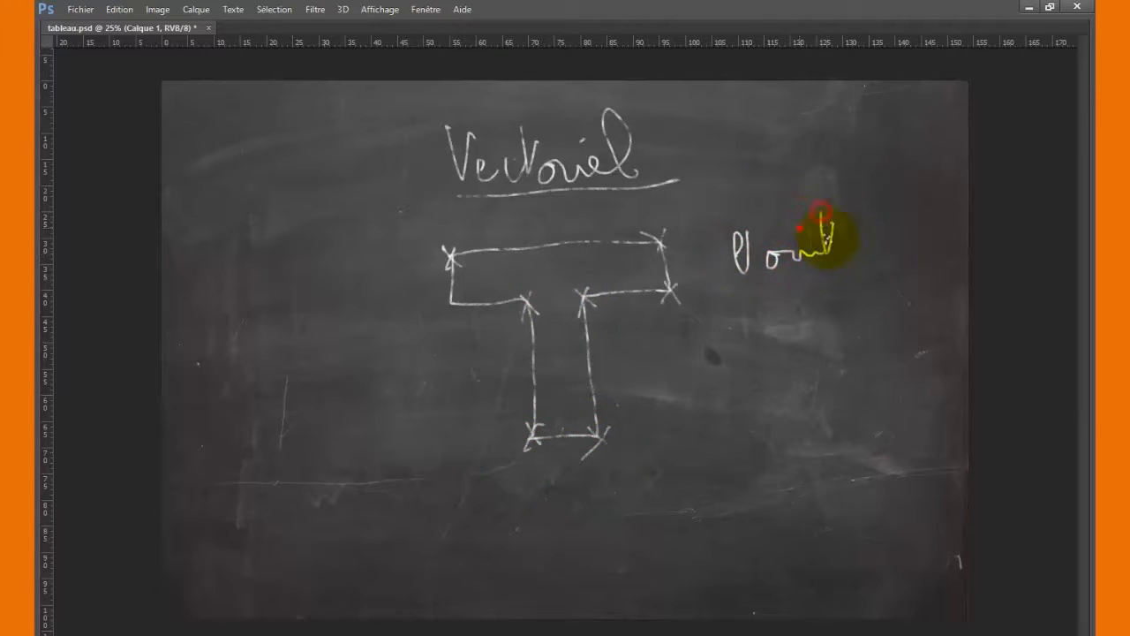
{"action": "left_click", "coordinate": [801, 228]}
{"action": "mouse_move", "coordinate": [760, 320]}
{"action": "left_mouse_down"}
{"action": "mouse_move", "coordinate": [775, 282]}
{"action": "mouse_move", "coordinate": [796, 329]}
{"action": "mouse_move", "coordinate": [790, 314]}
{"action": "mouse_move", "coordinate": [837, 313]}
{"action": "mouse_move", "coordinate": [834, 325]}
{"action": "mouse_move", "coordinate": [890, 303]}
{"action": "mouse_move", "coordinate": [869, 352]}
{"action": "mouse_move", "coordinate": [938, 311]}
{"action": "left_mouse_up"}
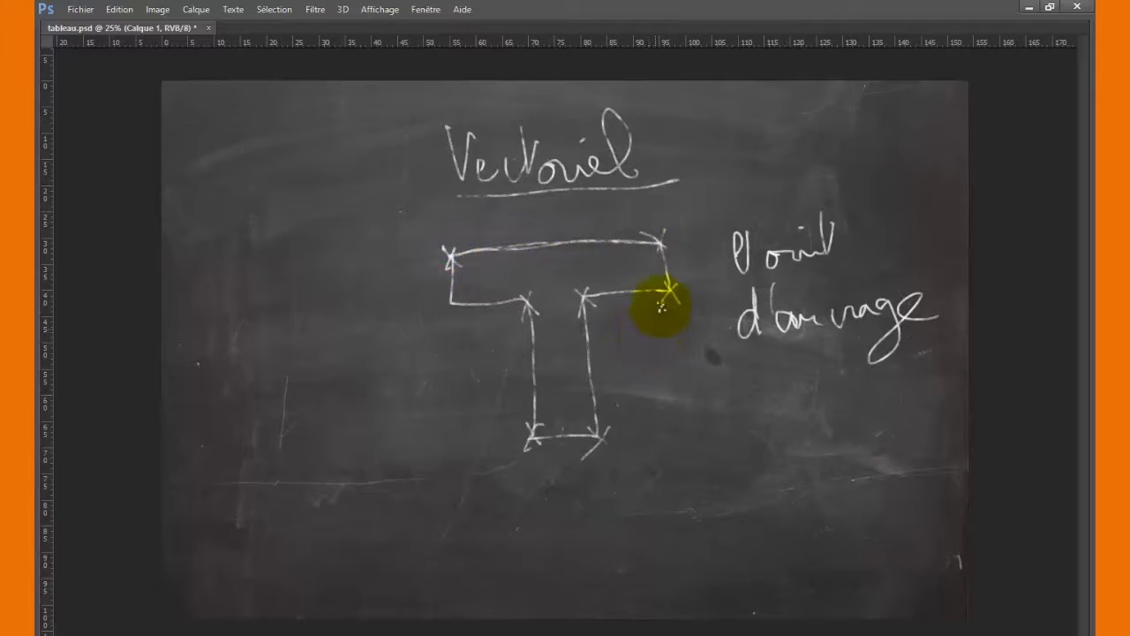
- Retrace the T's outline between its corner crosses and hatch the crossbar with diagonal strokes
{"action": "left_click_drag", "start_coordinate": [669, 287], "coordinate": [664, 246]}
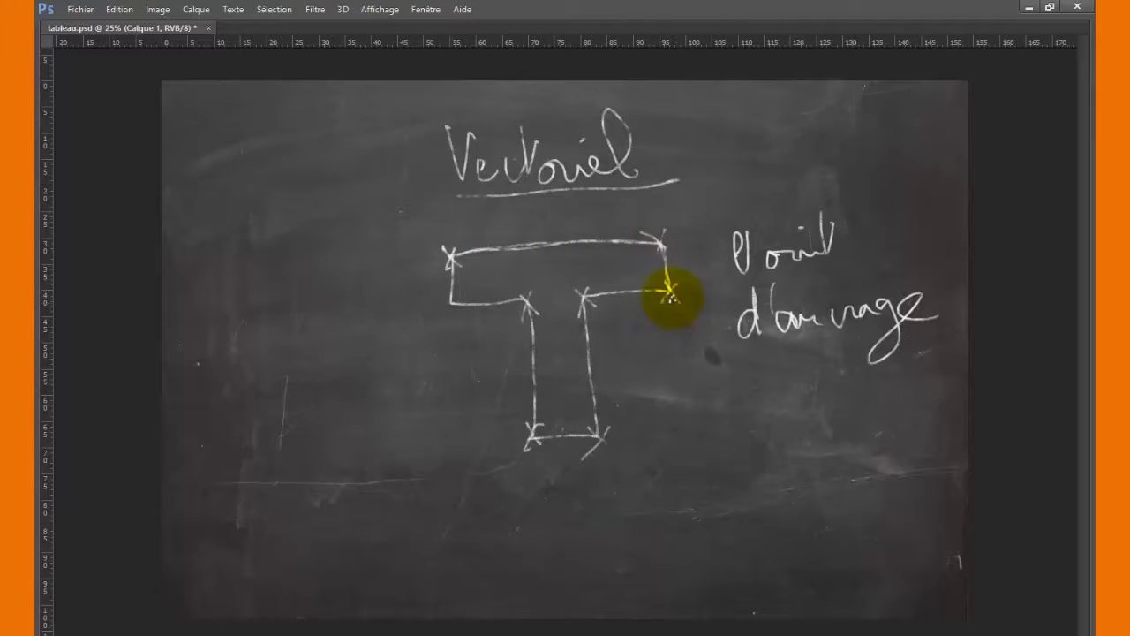
{"action": "mouse_move", "coordinate": [670, 289]}
{"action": "left_mouse_down"}
{"action": "mouse_move", "coordinate": [583, 300]}
{"action": "mouse_move", "coordinate": [596, 434]}
{"action": "mouse_move", "coordinate": [561, 446]}
{"action": "mouse_move", "coordinate": [535, 442]}
{"action": "mouse_move", "coordinate": [526, 300]}
{"action": "mouse_move", "coordinate": [449, 306]}
{"action": "mouse_move", "coordinate": [449, 258]}
{"action": "mouse_move", "coordinate": [472, 250]}
{"action": "mouse_move", "coordinate": [455, 274]}
{"action": "mouse_move", "coordinate": [492, 256]}
{"action": "mouse_move", "coordinate": [470, 290]}
{"action": "left_mouse_up"}
{"action": "mouse_move", "coordinate": [512, 251]}
{"action": "left_mouse_down"}
{"action": "mouse_move", "coordinate": [478, 295]}
{"action": "mouse_move", "coordinate": [503, 295]}
{"action": "left_mouse_up"}
{"action": "mouse_move", "coordinate": [545, 248]}
{"action": "left_mouse_down"}
{"action": "mouse_move", "coordinate": [521, 295]}
{"action": "mouse_move", "coordinate": [560, 267]}
{"action": "mouse_move", "coordinate": [539, 295]}
{"action": "left_mouse_up"}
{"action": "mouse_move", "coordinate": [590, 242]}
{"action": "left_mouse_down"}
{"action": "mouse_move", "coordinate": [566, 295]}
{"action": "mouse_move", "coordinate": [587, 294]}
{"action": "left_mouse_up"}
{"action": "mouse_move", "coordinate": [628, 245]}
{"action": "left_mouse_down"}
{"action": "mouse_move", "coordinate": [612, 281]}
{"action": "mouse_move", "coordinate": [629, 282]}
{"action": "left_mouse_up"}
{"action": "left_click_drag", "start_coordinate": [658, 248], "coordinate": [647, 287]}
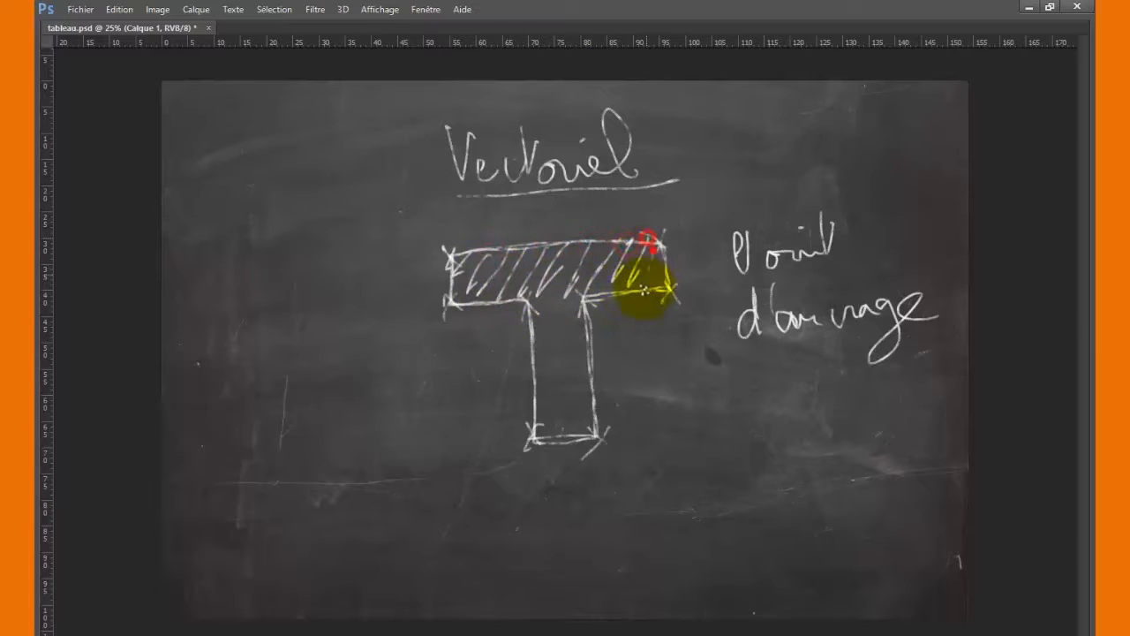
- Hatch the stem of the T with diagonal strokes down to its base
{"action": "left_click_drag", "start_coordinate": [573, 299], "coordinate": [549, 347]}
{"action": "left_click_drag", "start_coordinate": [575, 314], "coordinate": [552, 394]}
{"action": "left_click_drag", "start_coordinate": [582, 360], "coordinate": [553, 417]}
{"action": "left_click_drag", "start_coordinate": [575, 392], "coordinate": [559, 434]}
{"action": "left_click_drag", "start_coordinate": [584, 407], "coordinate": [573, 437]}
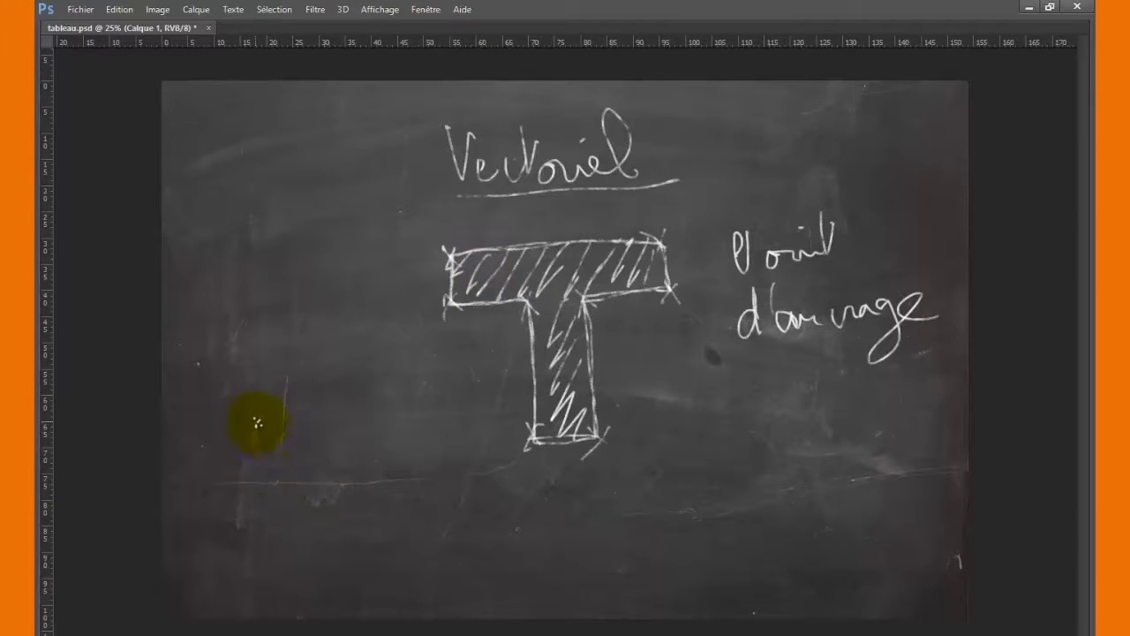
- Draw a closed shape with a large arc and a small arched cutout beside the T, marking its corners with crosses
{"action": "mouse_move", "coordinate": [265, 428]}
{"action": "left_mouse_down"}
{"action": "mouse_move", "coordinate": [336, 356]}
{"action": "mouse_move", "coordinate": [394, 372]}
{"action": "mouse_move", "coordinate": [426, 421]}
{"action": "mouse_move", "coordinate": [476, 410]}
{"action": "mouse_move", "coordinate": [486, 472]}
{"action": "mouse_move", "coordinate": [485, 483]}
{"action": "mouse_move", "coordinate": [383, 490]}
{"action": "mouse_move", "coordinate": [363, 449]}
{"action": "mouse_move", "coordinate": [321, 446]}
{"action": "mouse_move", "coordinate": [312, 487]}
{"action": "mouse_move", "coordinate": [268, 491]}
{"action": "mouse_move", "coordinate": [263, 450]}
{"action": "left_mouse_up"}
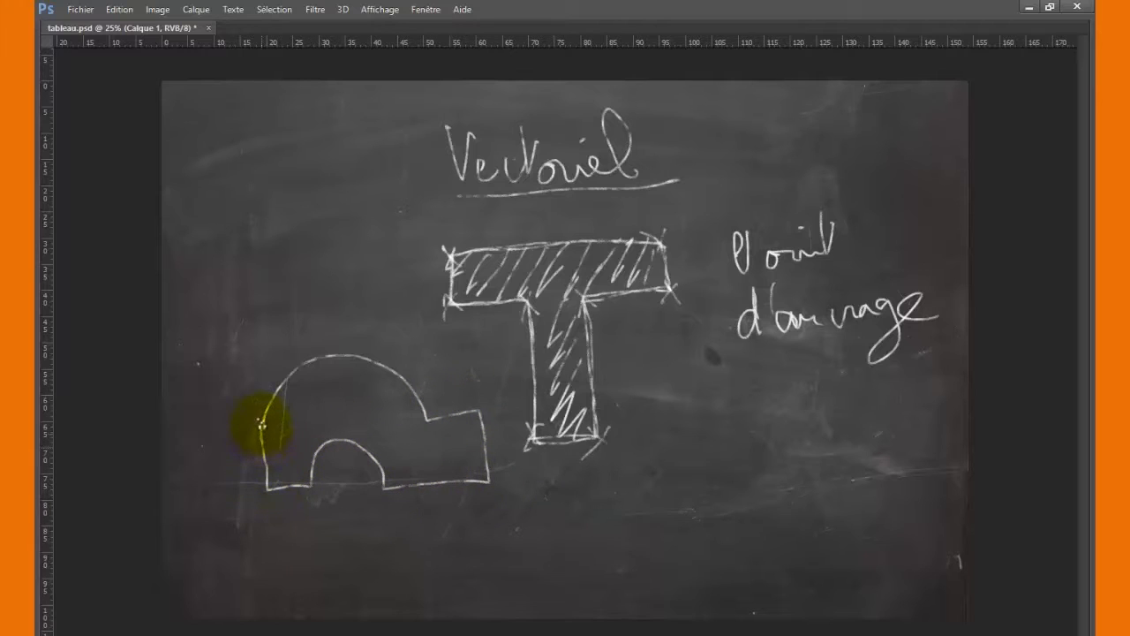
{"action": "left_click_drag", "start_coordinate": [271, 403], "coordinate": [277, 496]}
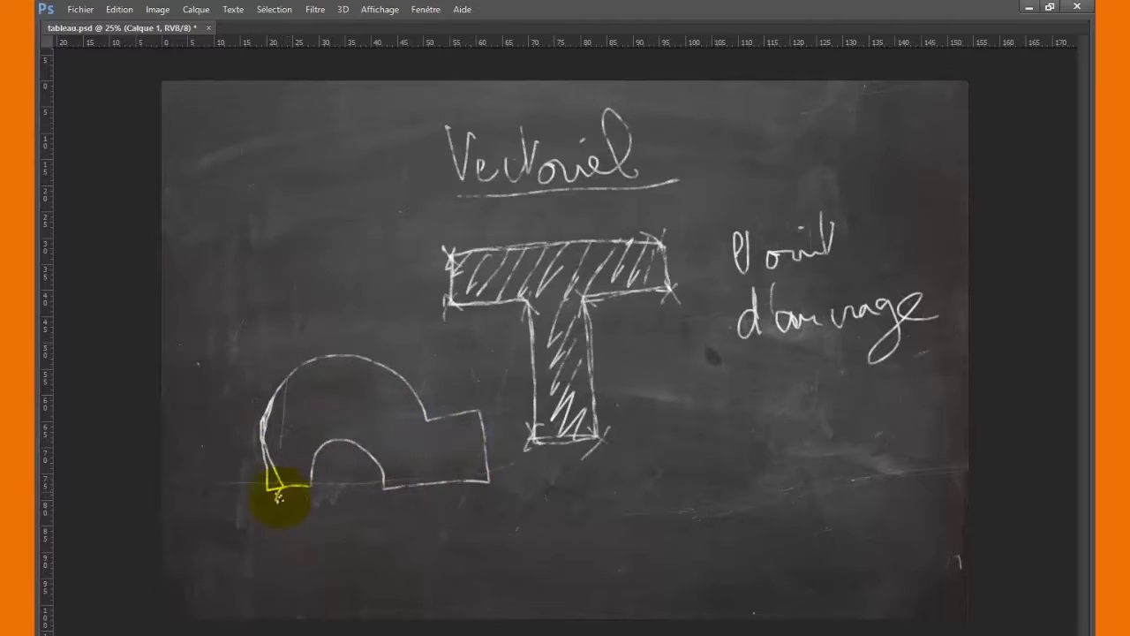
{"action": "mouse_move", "coordinate": [260, 483]}
{"action": "left_mouse_down"}
{"action": "mouse_move", "coordinate": [287, 496]}
{"action": "mouse_move", "coordinate": [283, 483]}
{"action": "mouse_move", "coordinate": [261, 502]}
{"action": "mouse_move", "coordinate": [343, 498]}
{"action": "mouse_move", "coordinate": [299, 476]}
{"action": "mouse_move", "coordinate": [322, 494]}
{"action": "mouse_move", "coordinate": [322, 476]}
{"action": "mouse_move", "coordinate": [302, 510]}
{"action": "left_mouse_up"}
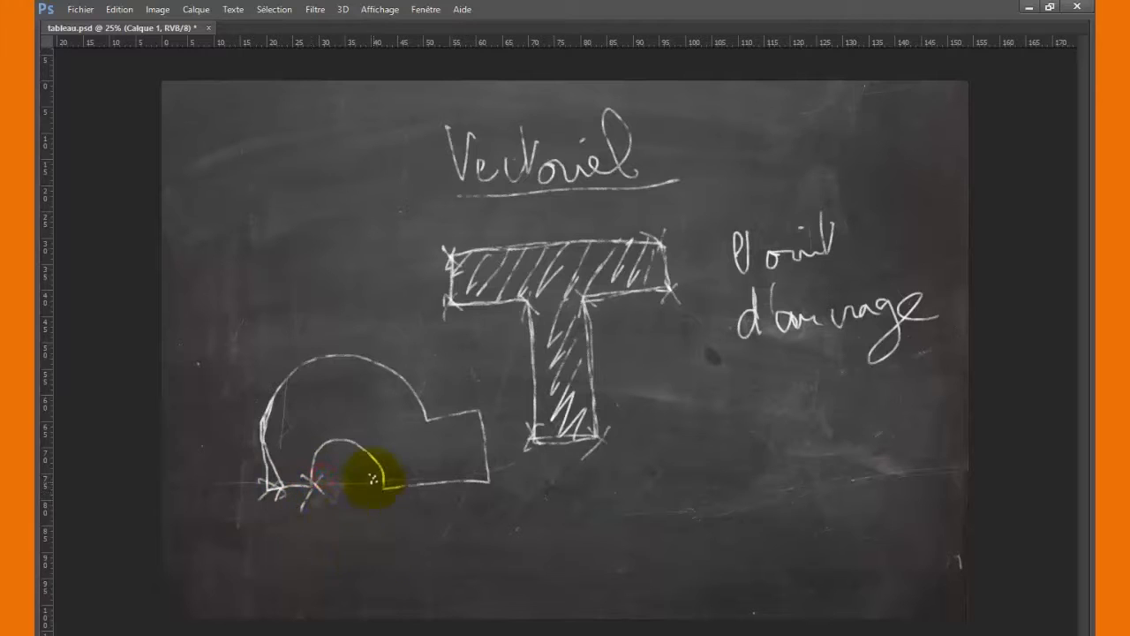
{"action": "mouse_move", "coordinate": [377, 468]}
{"action": "left_mouse_down"}
{"action": "mouse_move", "coordinate": [396, 498]}
{"action": "mouse_move", "coordinate": [389, 482]}
{"action": "mouse_move", "coordinate": [364, 513]}
{"action": "left_mouse_up"}
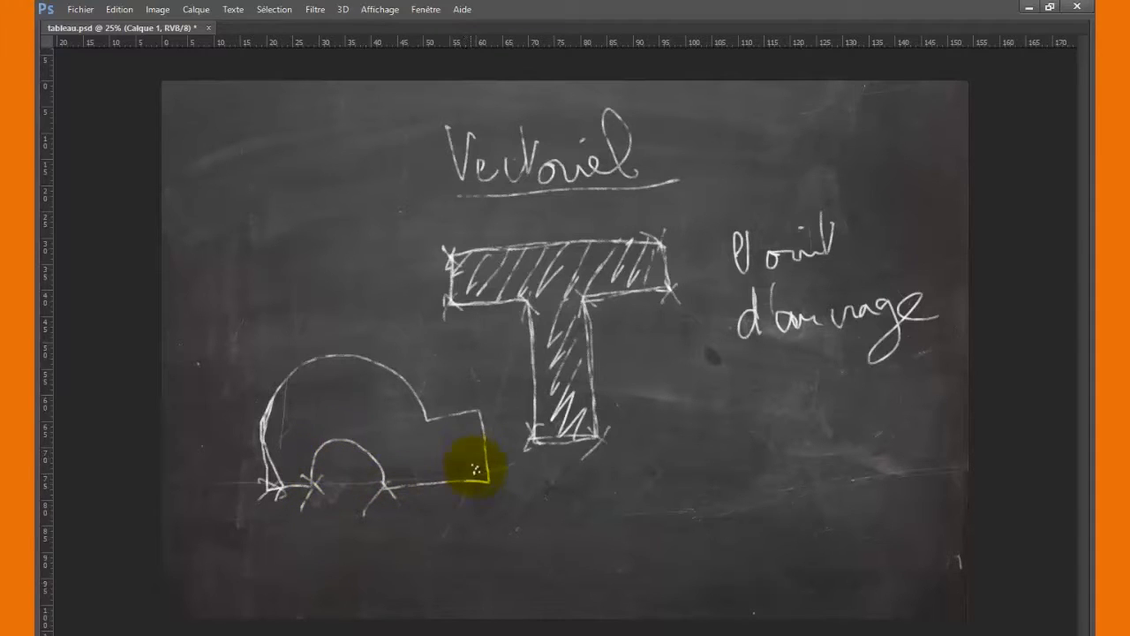
{"action": "right_click", "coordinate": [477, 474]}
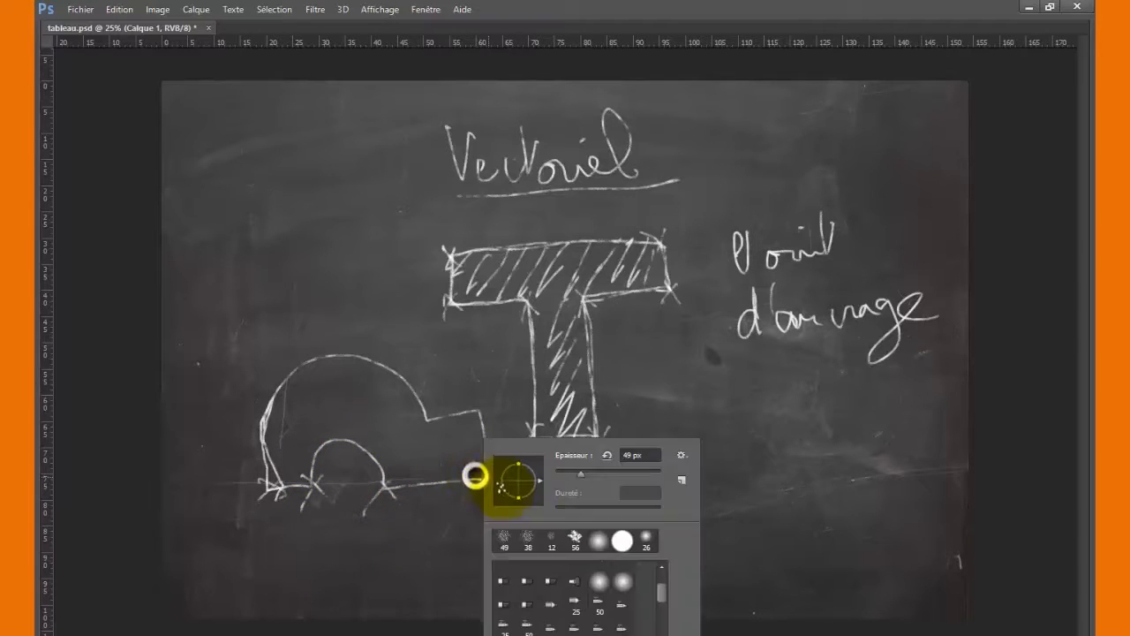
{"action": "left_click", "coordinate": [472, 469]}
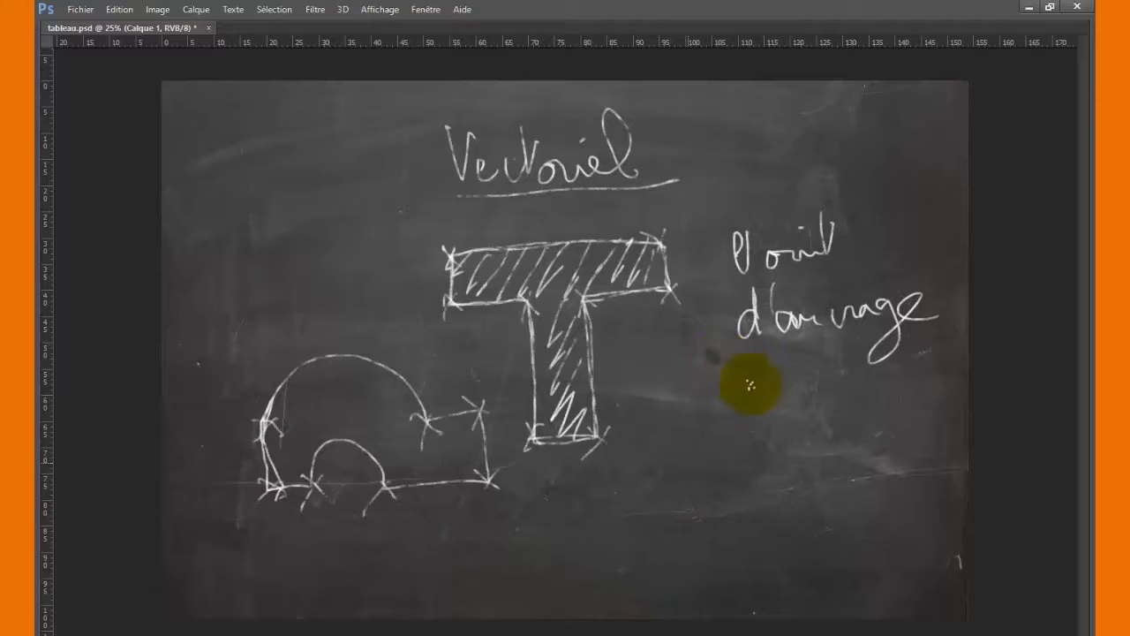
- Draw two crosses below the handwritten note, joined by a dashed straight line and a curved arc above it
{"action": "left_click_drag", "start_coordinate": [658, 502], "coordinate": [630, 541]}
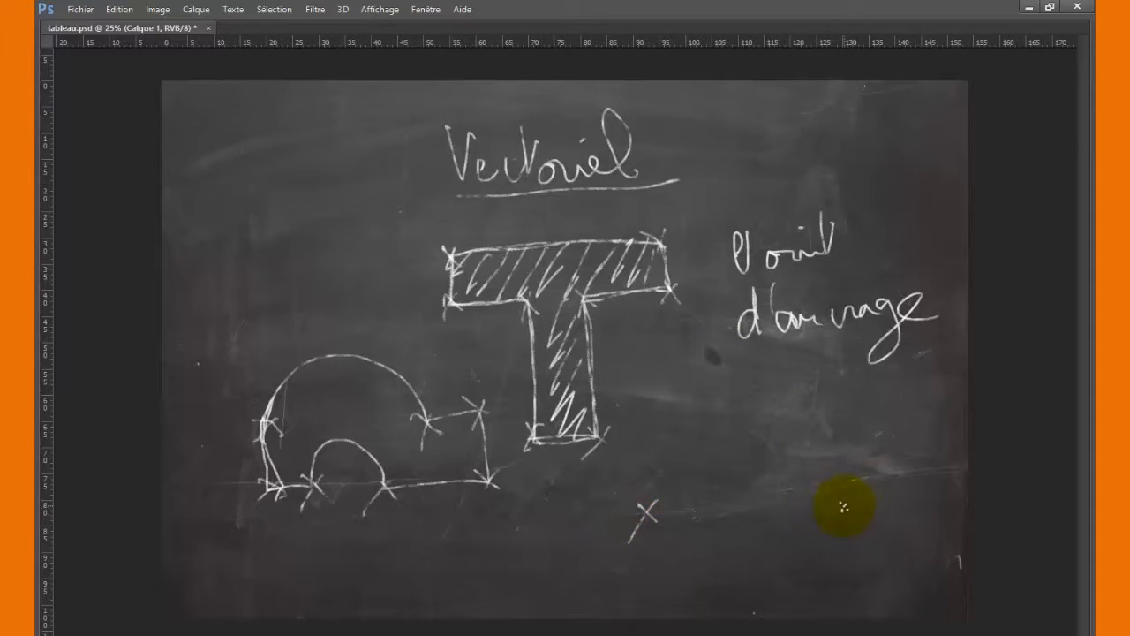
{"action": "mouse_move", "coordinate": [833, 503]}
{"action": "left_mouse_down"}
{"action": "mouse_move", "coordinate": [850, 520]}
{"action": "mouse_move", "coordinate": [830, 529]}
{"action": "left_mouse_up"}
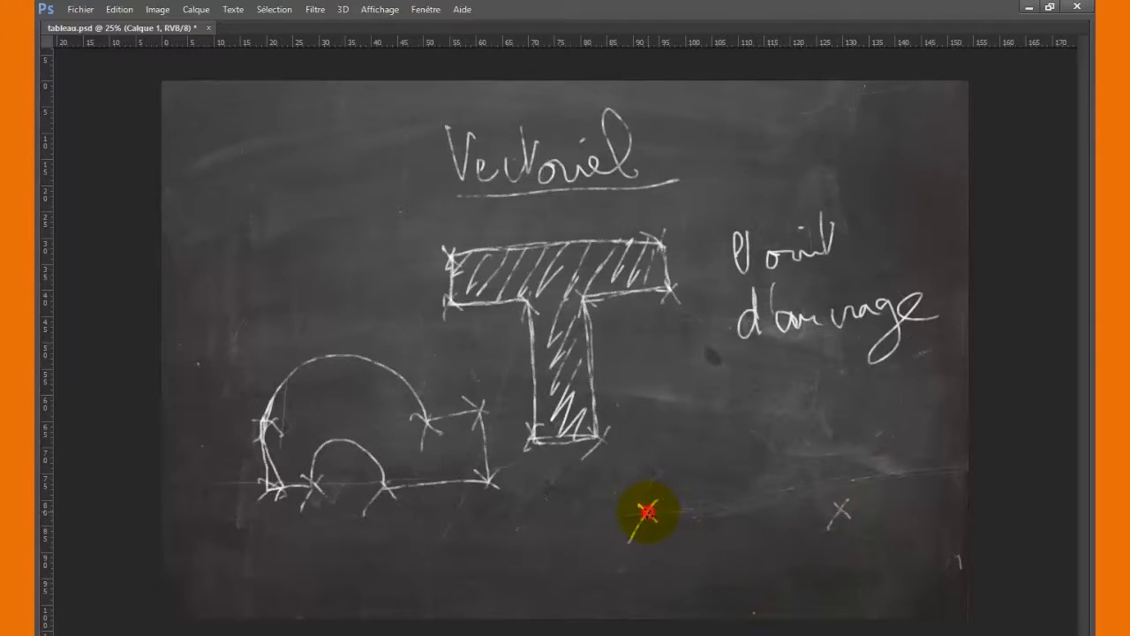
{"action": "left_click_drag", "start_coordinate": [673, 512], "coordinate": [717, 506]}
{"action": "left_click_drag", "start_coordinate": [729, 507], "coordinate": [829, 506]}
{"action": "left_click", "coordinate": [838, 506]}
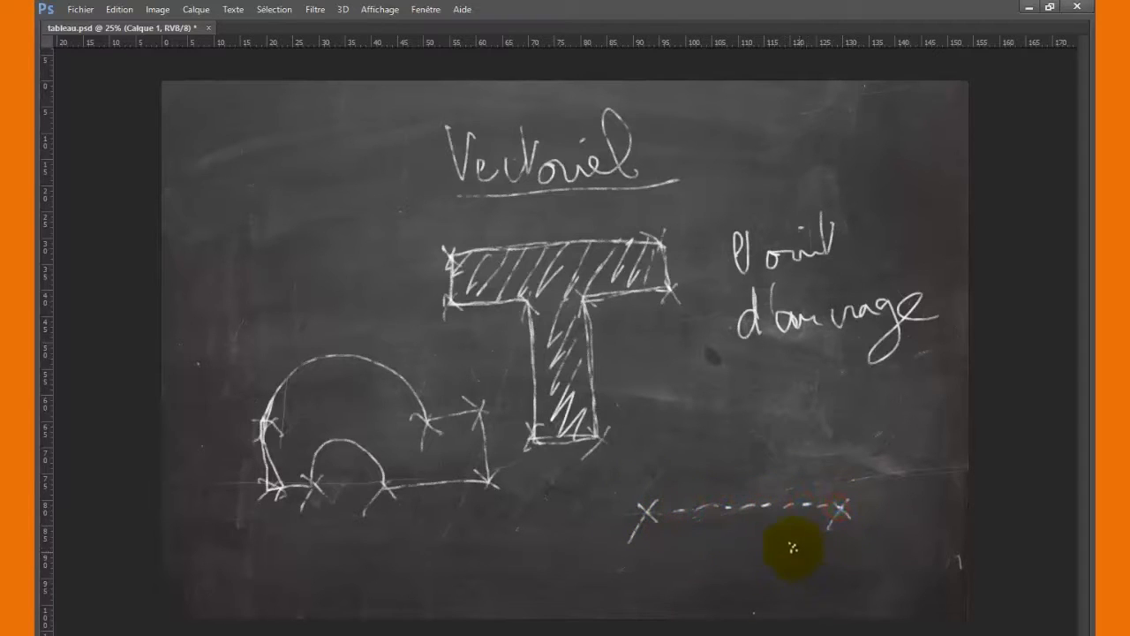
{"action": "mouse_move", "coordinate": [649, 510]}
{"action": "left_mouse_down"}
{"action": "mouse_move", "coordinate": [687, 462]}
{"action": "mouse_move", "coordinate": [744, 457]}
{"action": "mouse_move", "coordinate": [778, 459]}
{"action": "mouse_move", "coordinate": [831, 494]}
{"action": "left_mouse_up"}
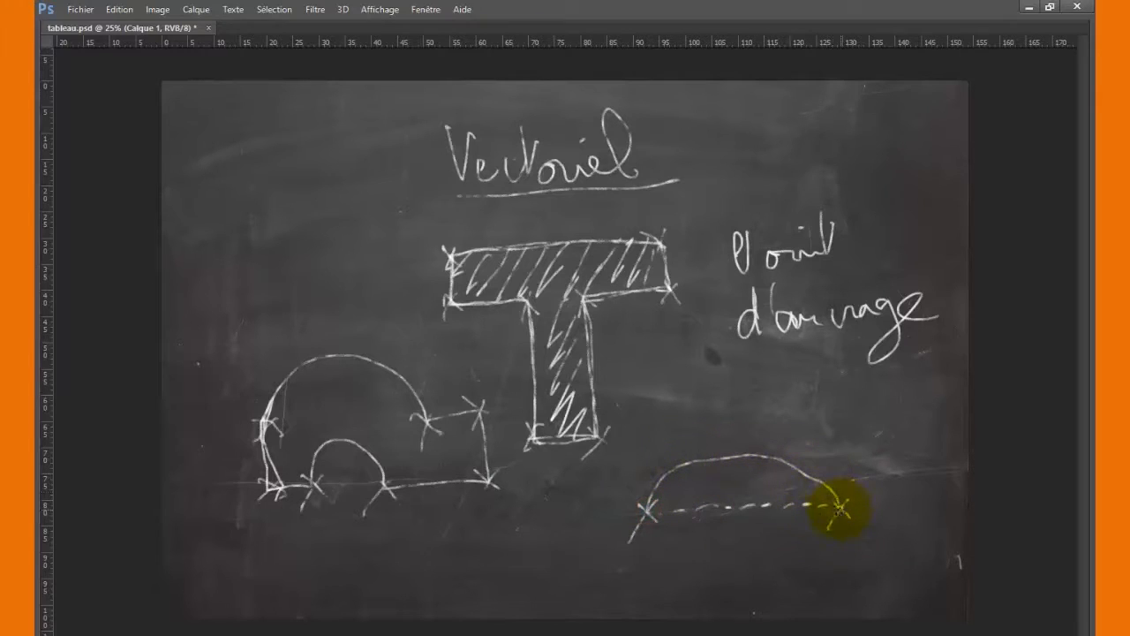
{"action": "mouse_move", "coordinate": [650, 500]}
{"action": "left_mouse_down"}
{"action": "mouse_move", "coordinate": [670, 471]}
{"action": "mouse_move", "coordinate": [740, 439]}
{"action": "left_mouse_up"}
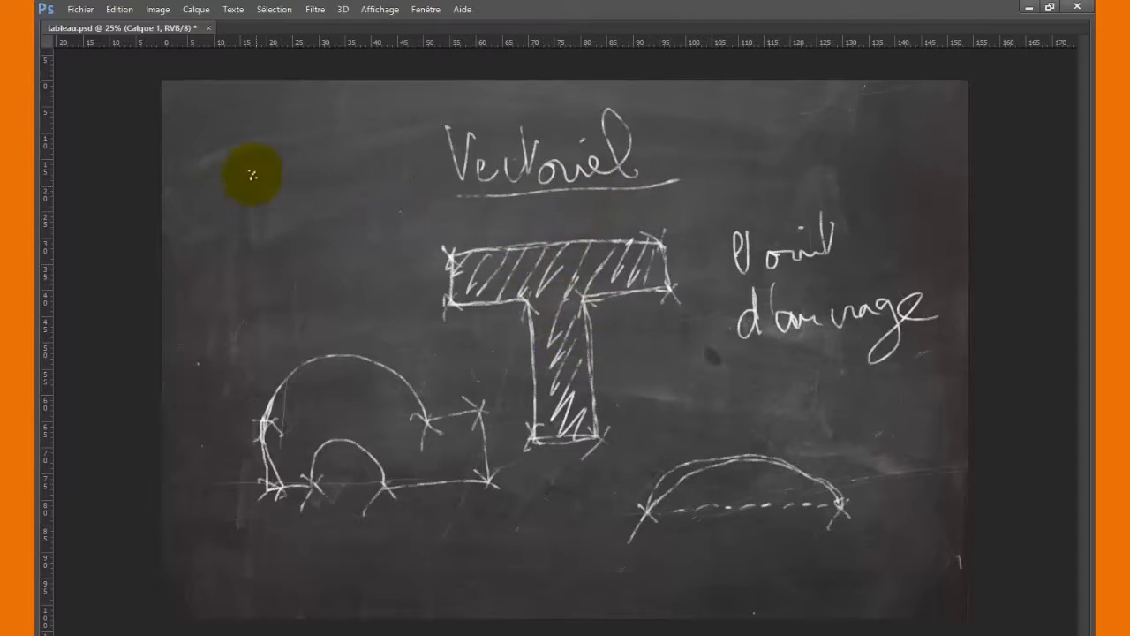
- Handwrite the bullet note "- Haute Q" beside the title
{"action": "left_click", "coordinate": [206, 199]}
{"action": "left_click_drag", "start_coordinate": [221, 198], "coordinate": [203, 200]}
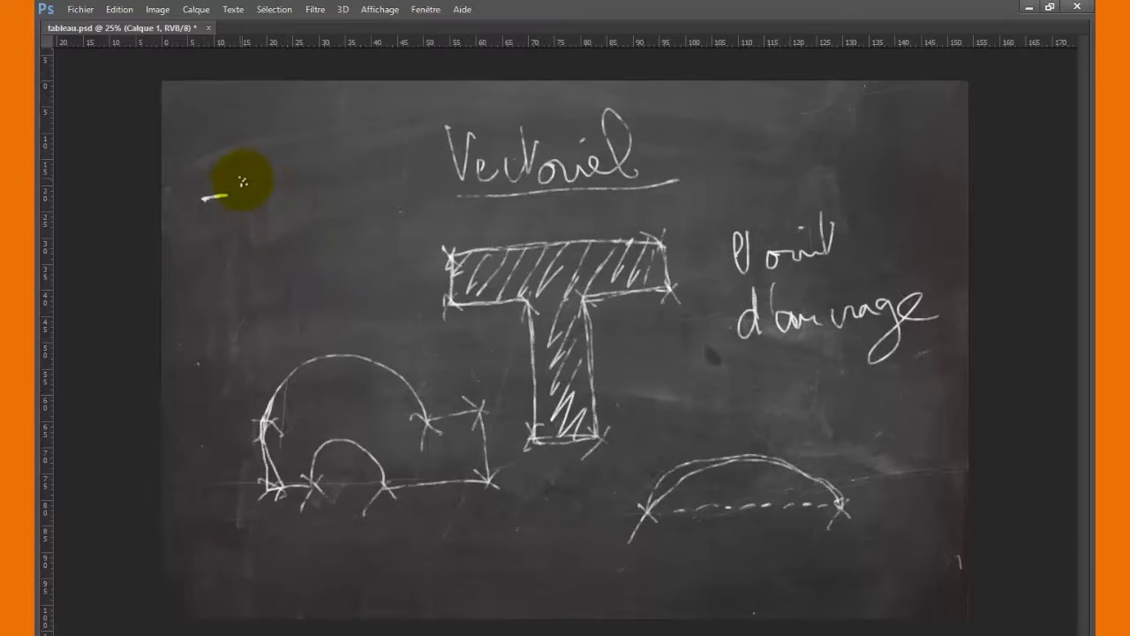
{"action": "left_click_drag", "start_coordinate": [249, 165], "coordinate": [246, 210]}
{"action": "mouse_move", "coordinate": [262, 165]}
{"action": "left_mouse_down"}
{"action": "mouse_move", "coordinate": [266, 207]}
{"action": "mouse_move", "coordinate": [241, 196]}
{"action": "mouse_move", "coordinate": [267, 186]}
{"action": "mouse_move", "coordinate": [283, 197]}
{"action": "mouse_move", "coordinate": [273, 203]}
{"action": "mouse_move", "coordinate": [308, 200]}
{"action": "left_mouse_up"}
{"action": "mouse_move", "coordinate": [309, 163]}
{"action": "left_mouse_down"}
{"action": "mouse_move", "coordinate": [316, 212]}
{"action": "mouse_move", "coordinate": [319, 181]}
{"action": "mouse_move", "coordinate": [335, 203]}
{"action": "mouse_move", "coordinate": [367, 195]}
{"action": "mouse_move", "coordinate": [404, 215]}
{"action": "left_mouse_up"}
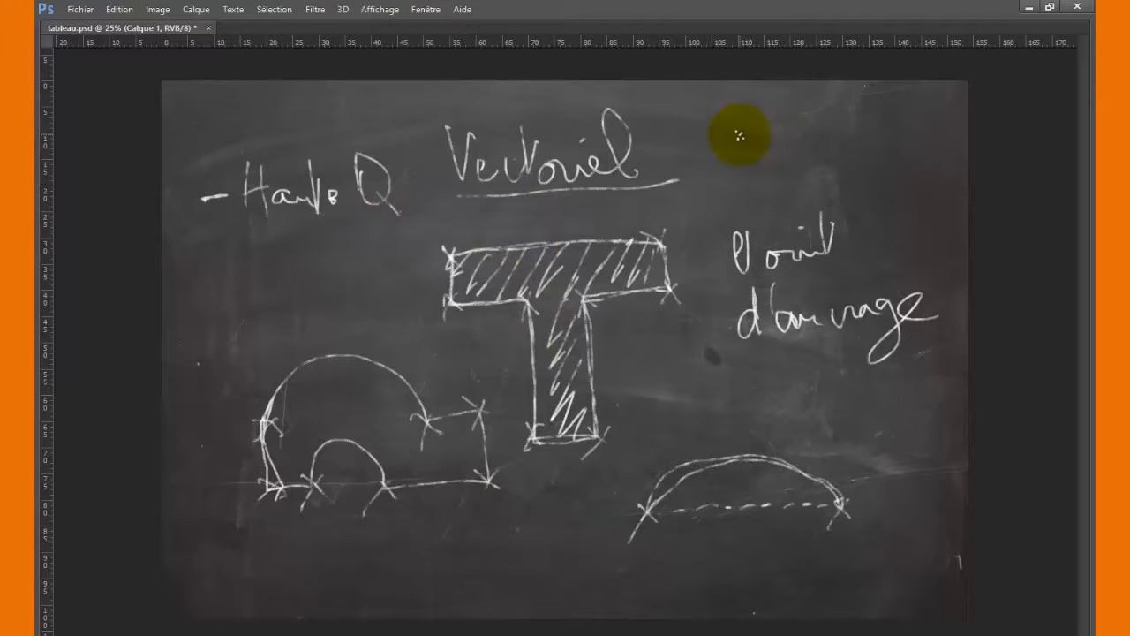
- Draw two squares with sides labelled 10 mm and 1 m, and an arrow from the 1 m square toward the other
{"action": "mouse_move", "coordinate": [740, 135]}
{"action": "left_mouse_down"}
{"action": "mouse_move", "coordinate": [795, 136]}
{"action": "mouse_move", "coordinate": [791, 188]}
{"action": "mouse_move", "coordinate": [744, 187]}
{"action": "mouse_move", "coordinate": [737, 132]}
{"action": "mouse_move", "coordinate": [754, 159]}
{"action": "mouse_move", "coordinate": [755, 105]}
{"action": "mouse_move", "coordinate": [754, 126]}
{"action": "mouse_move", "coordinate": [768, 108]}
{"action": "mouse_move", "coordinate": [798, 117]}
{"action": "mouse_move", "coordinate": [796, 224]}
{"action": "mouse_move", "coordinate": [818, 116]}
{"action": "left_mouse_up"}
{"action": "mouse_move", "coordinate": [803, 157]}
{"action": "left_mouse_down"}
{"action": "mouse_move", "coordinate": [803, 174]}
{"action": "mouse_move", "coordinate": [814, 162]}
{"action": "mouse_move", "coordinate": [860, 169]}
{"action": "left_mouse_up"}
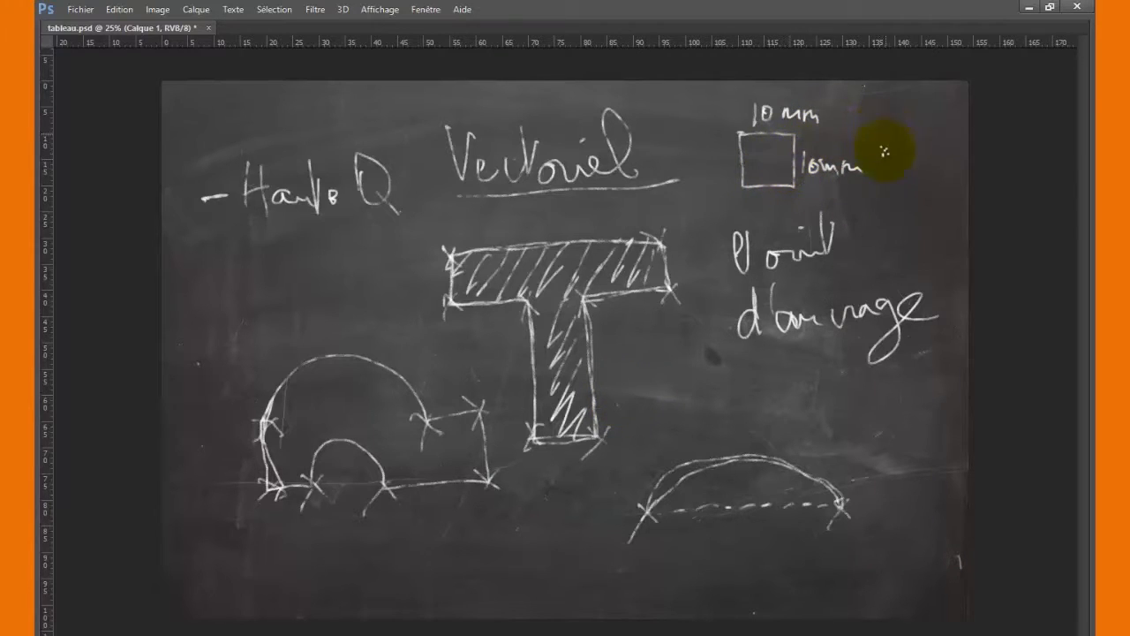
{"action": "mouse_move", "coordinate": [881, 184]}
{"action": "left_mouse_down"}
{"action": "mouse_move", "coordinate": [878, 132]}
{"action": "mouse_move", "coordinate": [938, 114]}
{"action": "mouse_move", "coordinate": [947, 188]}
{"action": "mouse_move", "coordinate": [884, 188]}
{"action": "mouse_move", "coordinate": [876, 173]}
{"action": "left_mouse_up"}
{"action": "left_click_drag", "start_coordinate": [895, 105], "coordinate": [923, 111]}
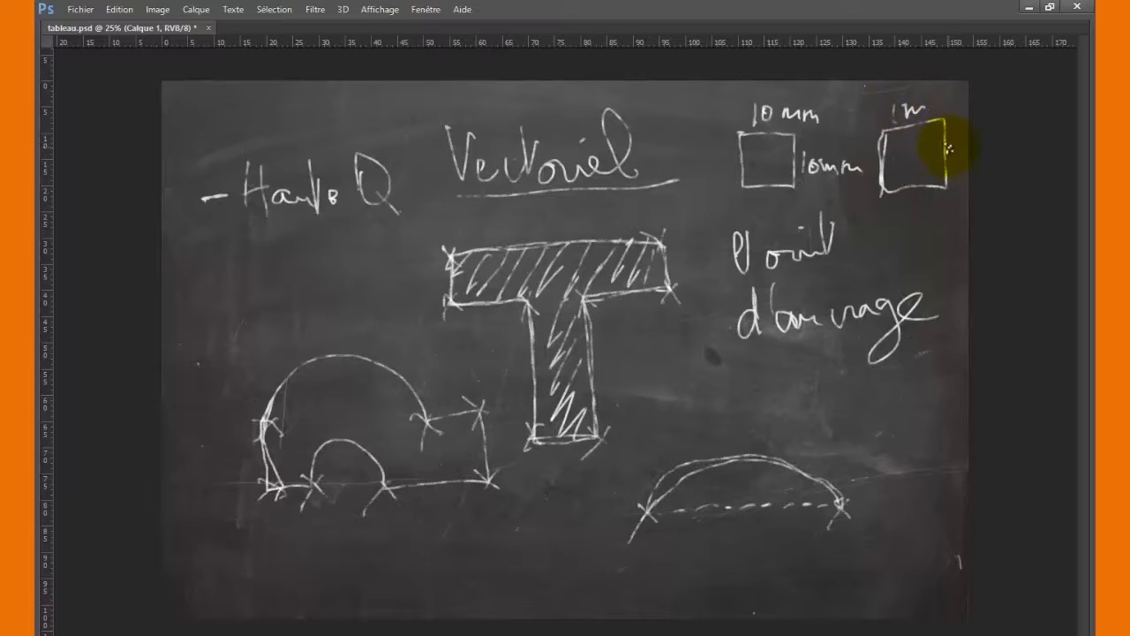
{"action": "mouse_move", "coordinate": [948, 149]}
{"action": "left_mouse_down"}
{"action": "mouse_move", "coordinate": [950, 166]}
{"action": "mouse_move", "coordinate": [968, 164]}
{"action": "left_mouse_up"}
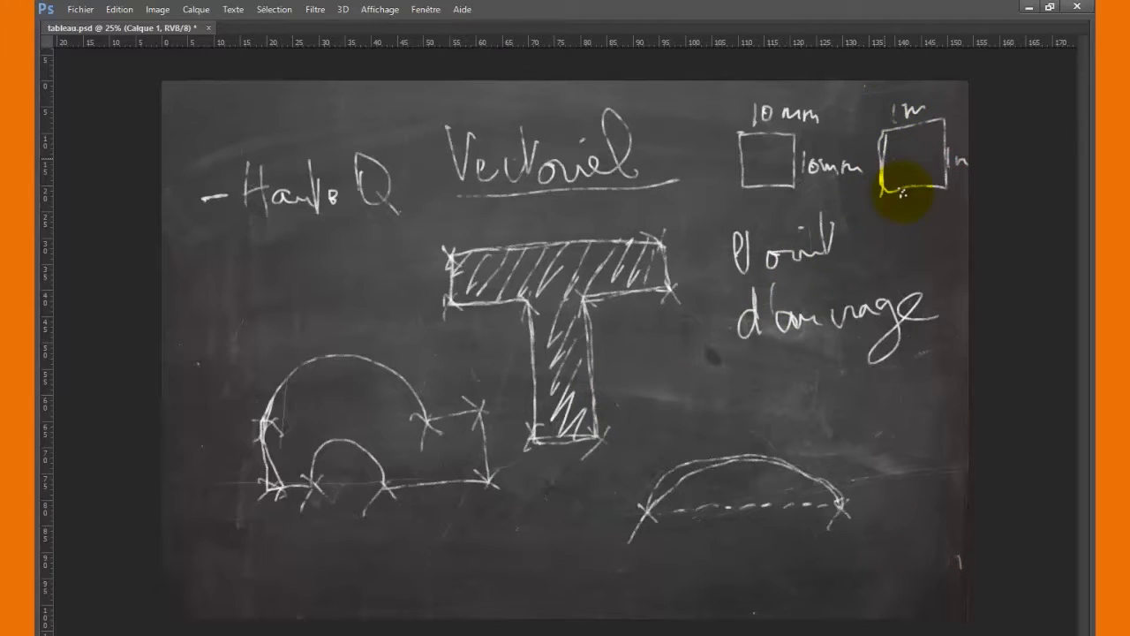
{"action": "left_click", "coordinate": [897, 156]}
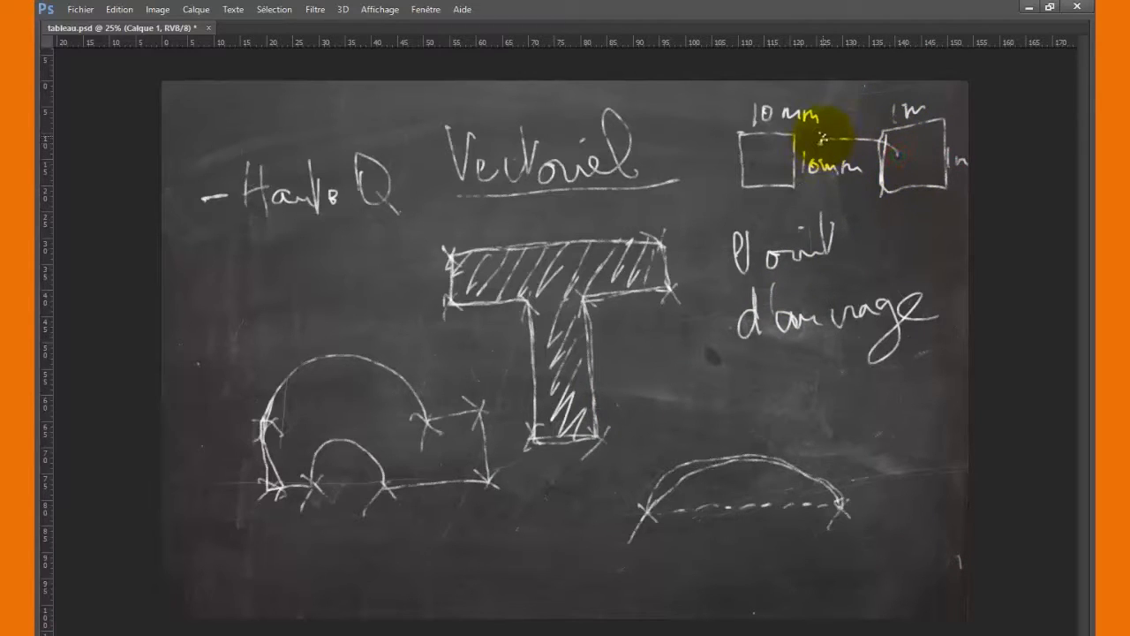
{"action": "left_click_drag", "start_coordinate": [826, 136], "coordinate": [829, 149]}
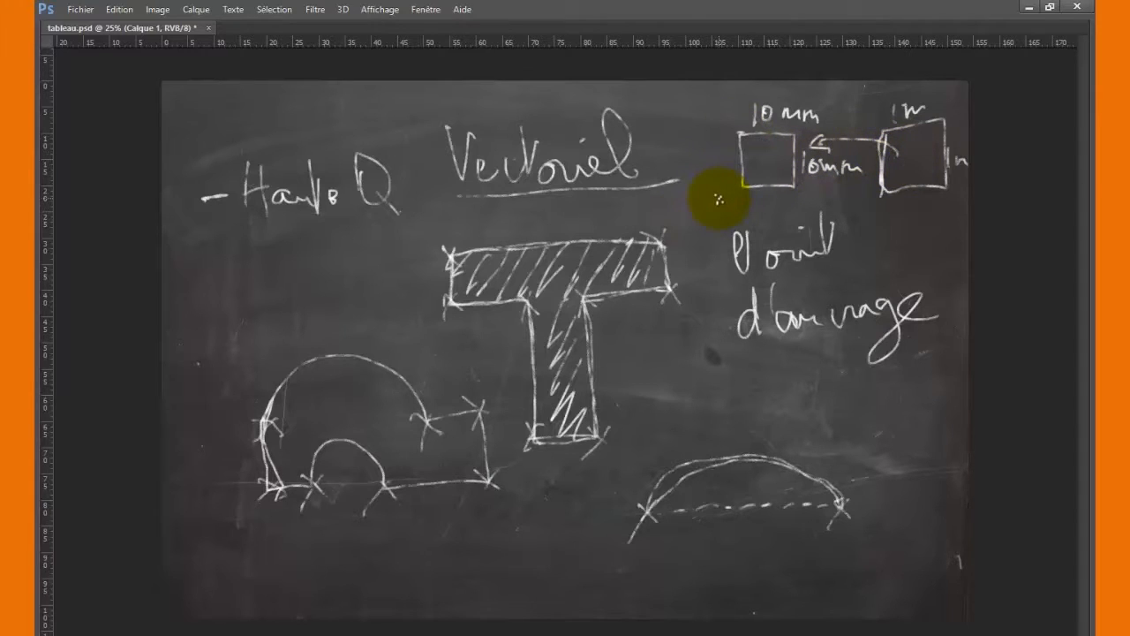
- Handwrite "AI" beneath the 10 mm square, followed by an arrow and more lettering below the 1 m square
{"action": "mouse_move", "coordinate": [719, 200]}
{"action": "left_mouse_down"}
{"action": "mouse_move", "coordinate": [715, 226]}
{"action": "mouse_move", "coordinate": [728, 190]}
{"action": "mouse_move", "coordinate": [722, 220]}
{"action": "mouse_move", "coordinate": [780, 186]}
{"action": "left_mouse_up"}
{"action": "mouse_move", "coordinate": [753, 234]}
{"action": "left_mouse_down"}
{"action": "mouse_move", "coordinate": [778, 219]}
{"action": "mouse_move", "coordinate": [721, 425]}
{"action": "mouse_move", "coordinate": [850, 206]}
{"action": "mouse_move", "coordinate": [795, 207]}
{"action": "mouse_move", "coordinate": [823, 199]}
{"action": "left_mouse_up"}
{"action": "left_click_drag", "start_coordinate": [799, 224], "coordinate": [822, 215]}
{"action": "left_click_drag", "start_coordinate": [822, 185], "coordinate": [823, 221]}
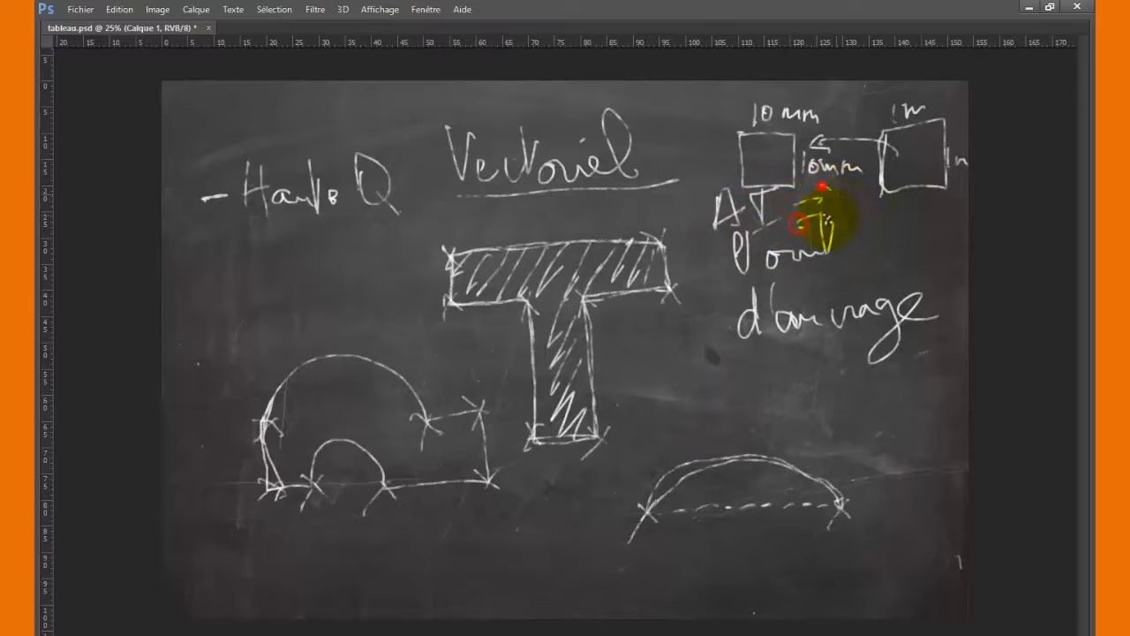
{"action": "mouse_move", "coordinate": [856, 183]}
{"action": "left_mouse_down"}
{"action": "mouse_move", "coordinate": [866, 218]}
{"action": "mouse_move", "coordinate": [872, 182]}
{"action": "mouse_move", "coordinate": [893, 214]}
{"action": "left_mouse_up"}
{"action": "mouse_move", "coordinate": [900, 209]}
{"action": "left_mouse_down"}
{"action": "mouse_move", "coordinate": [908, 218]}
{"action": "mouse_move", "coordinate": [933, 202]}
{"action": "mouse_move", "coordinate": [939, 222]}
{"action": "mouse_move", "coordinate": [968, 176]}
{"action": "mouse_move", "coordinate": [962, 225]}
{"action": "left_mouse_up"}
{"action": "left_click_drag", "start_coordinate": [919, 189], "coordinate": [937, 191]}
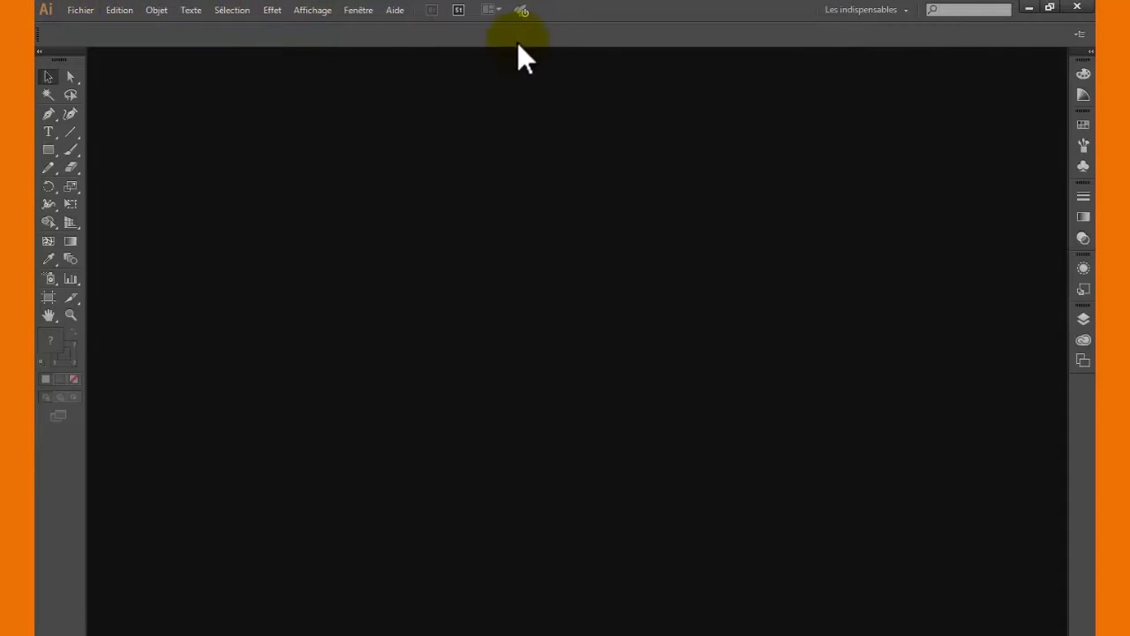
{"action": "left_click", "coordinate": [76, 10]}
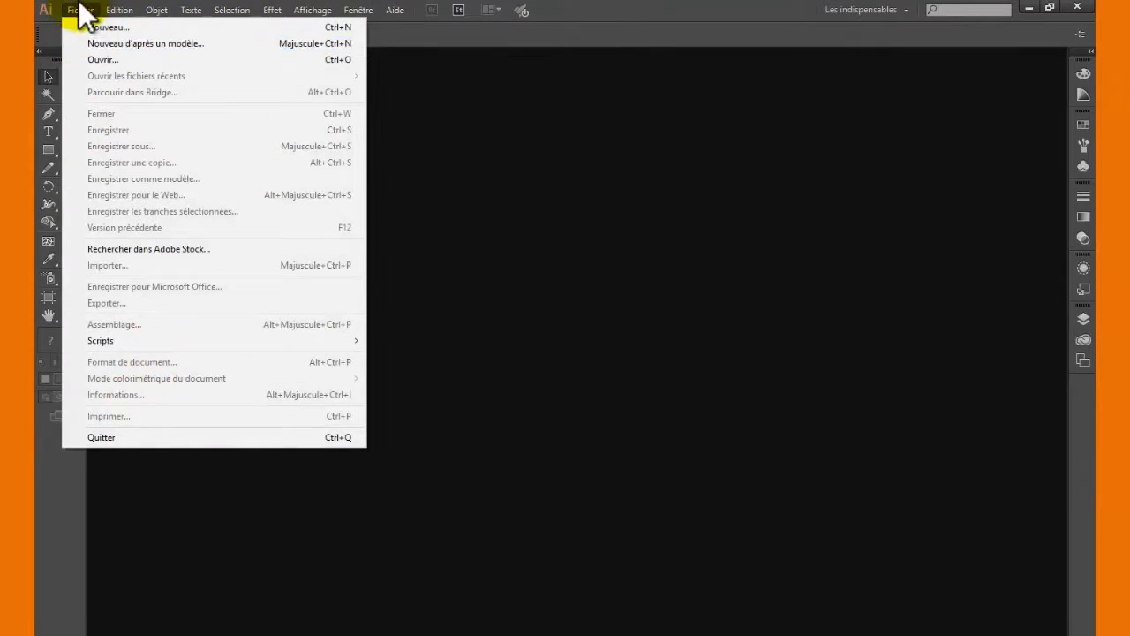
{"action": "left_click", "coordinate": [80, 11]}
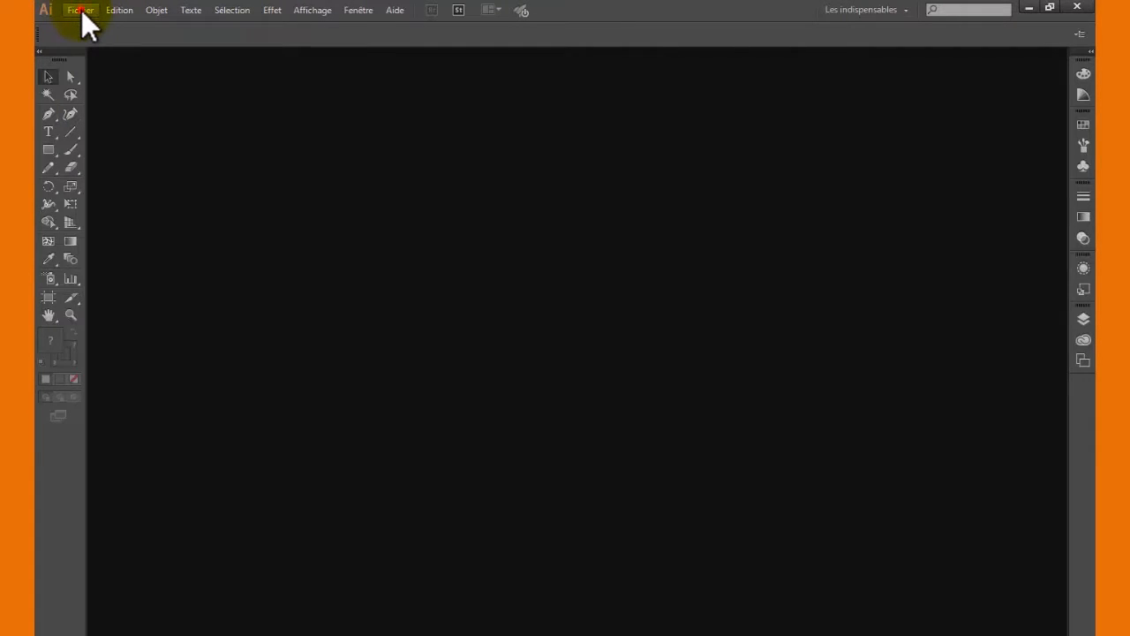
{"action": "left_click", "coordinate": [81, 10]}
{"action": "left_click", "coordinate": [81, 10]}
{"action": "left_click", "coordinate": [117, 11]}
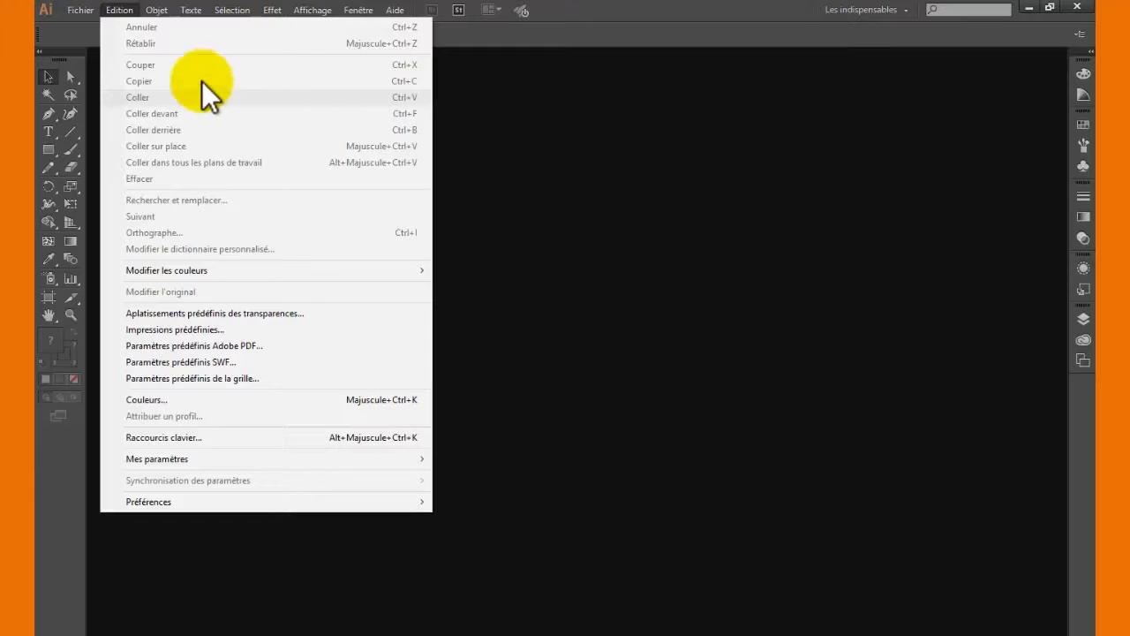
{"action": "mouse_move", "coordinate": [152, 10]}
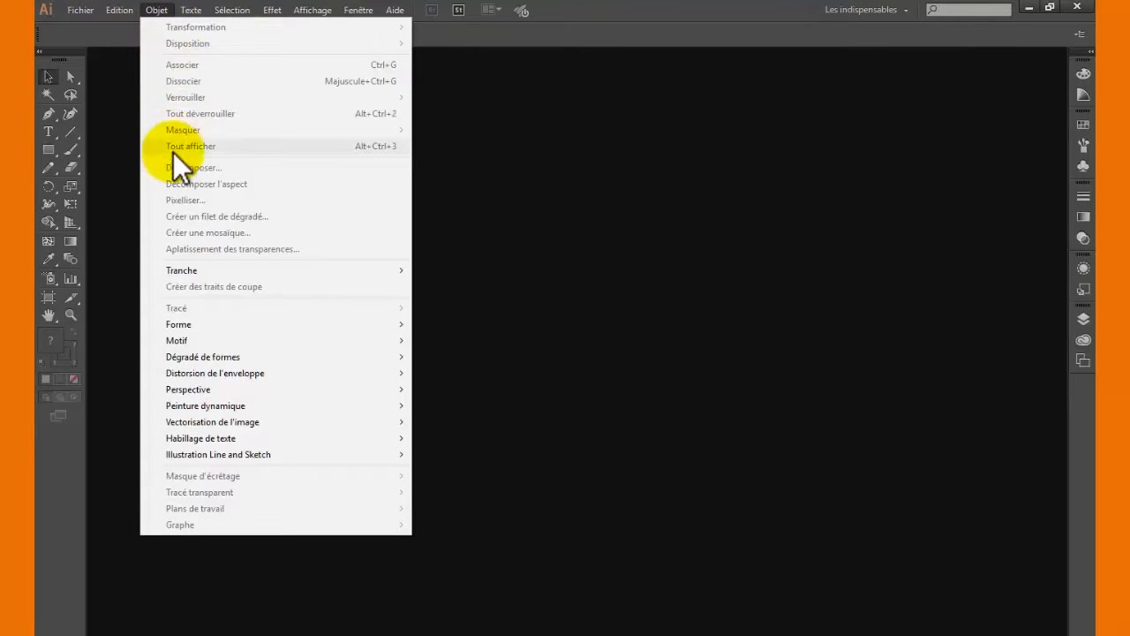
- Look through the Texte, Sélection, Effet, Affichage, Fenêtre and Aide command lists
{"action": "mouse_move", "coordinate": [191, 11]}
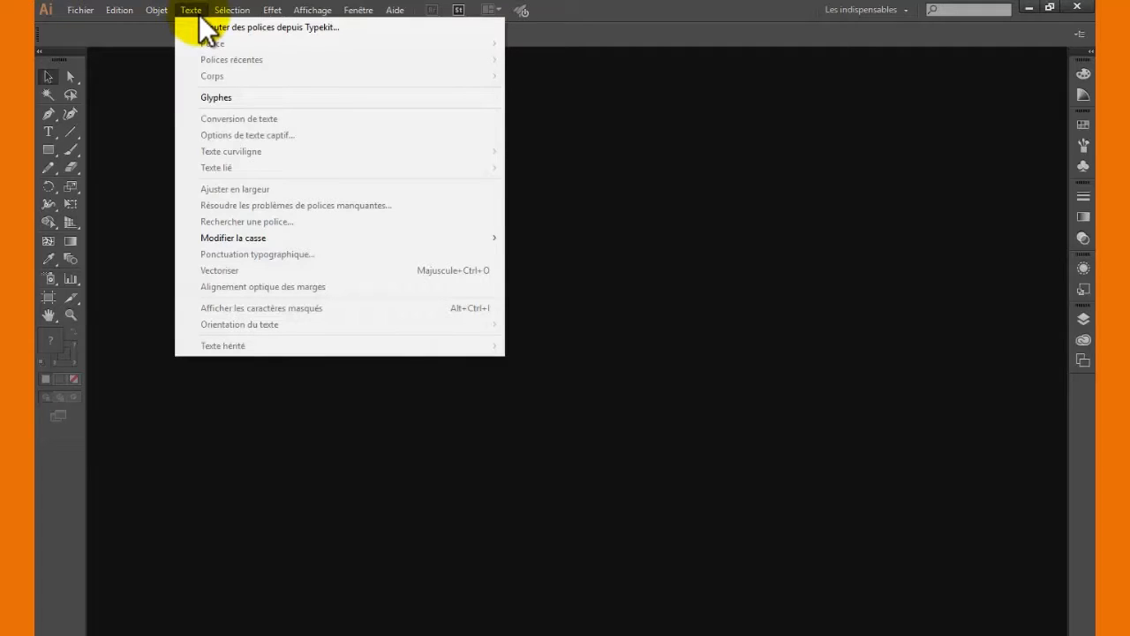
{"action": "mouse_move", "coordinate": [239, 13]}
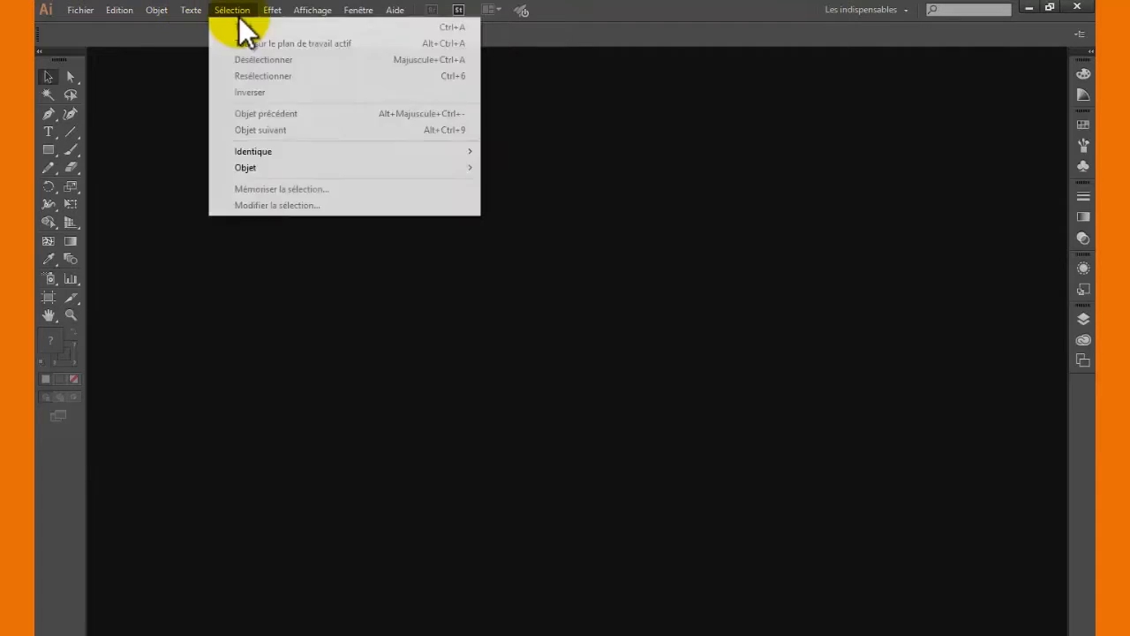
{"action": "mouse_move", "coordinate": [273, 13]}
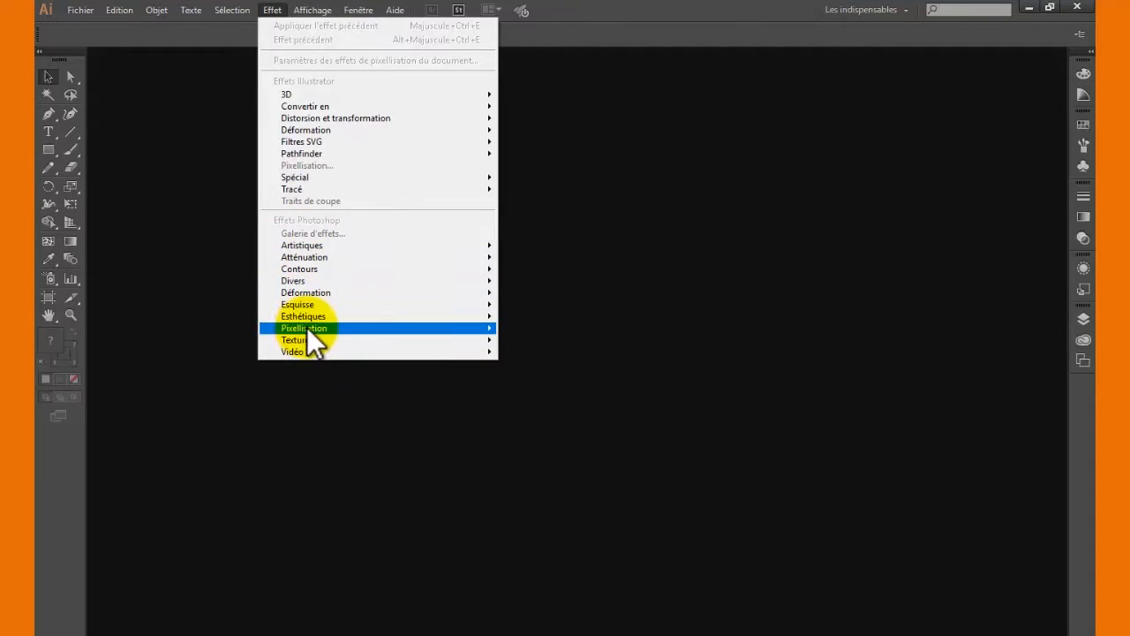
{"action": "mouse_move", "coordinate": [313, 22]}
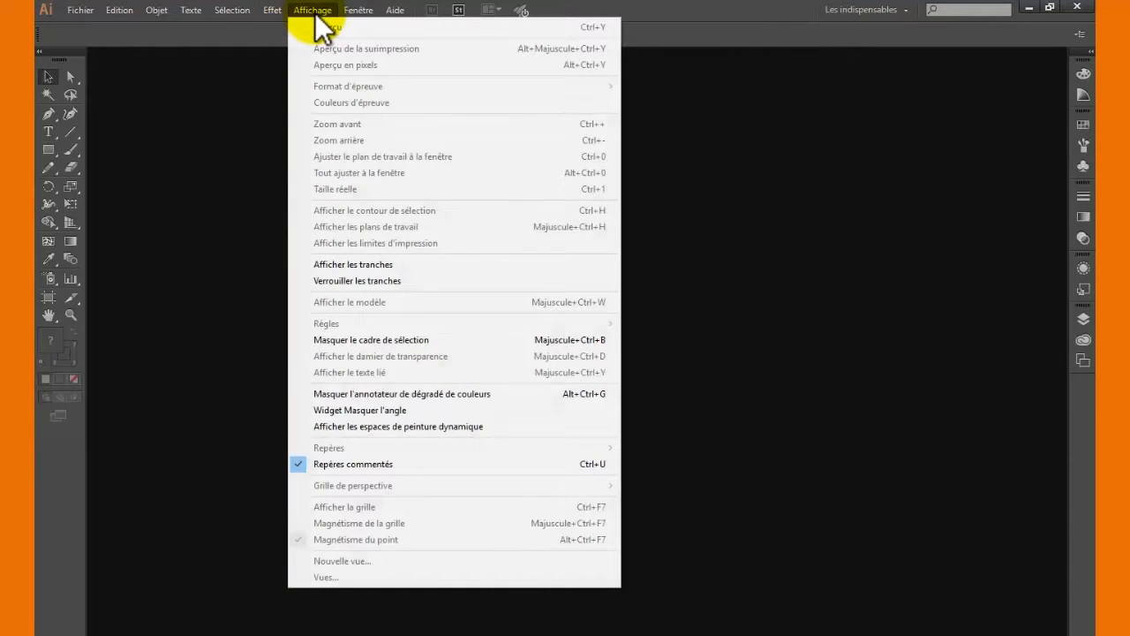
{"action": "mouse_move", "coordinate": [370, 10]}
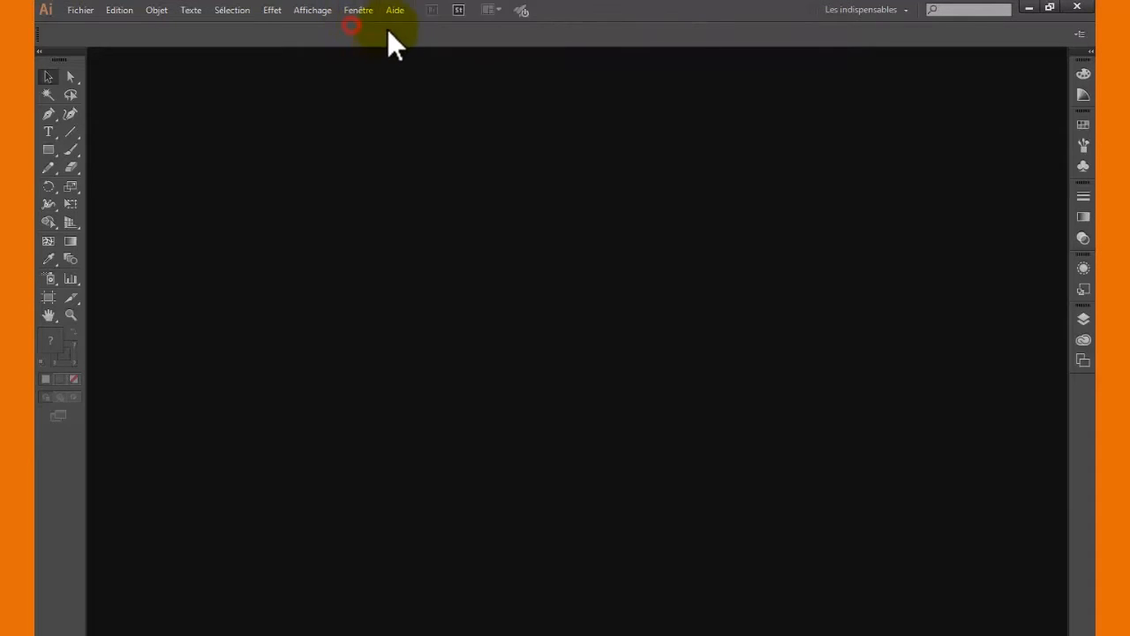
{"action": "left_click", "coordinate": [320, 33]}
{"action": "left_click", "coordinate": [397, 12]}
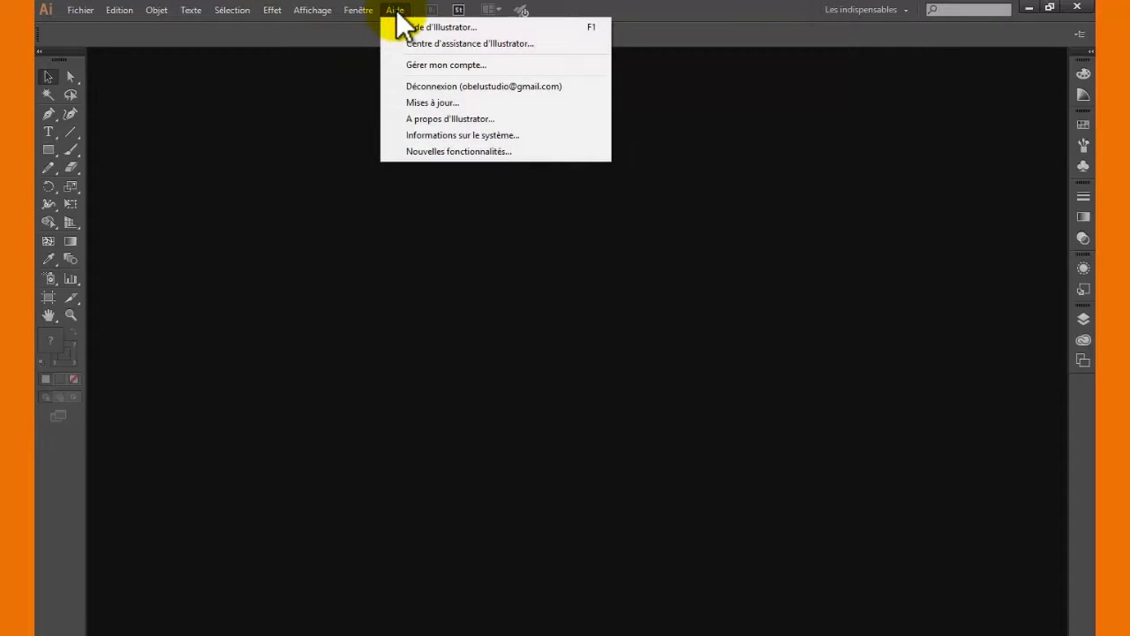
{"action": "left_click", "coordinate": [395, 11]}
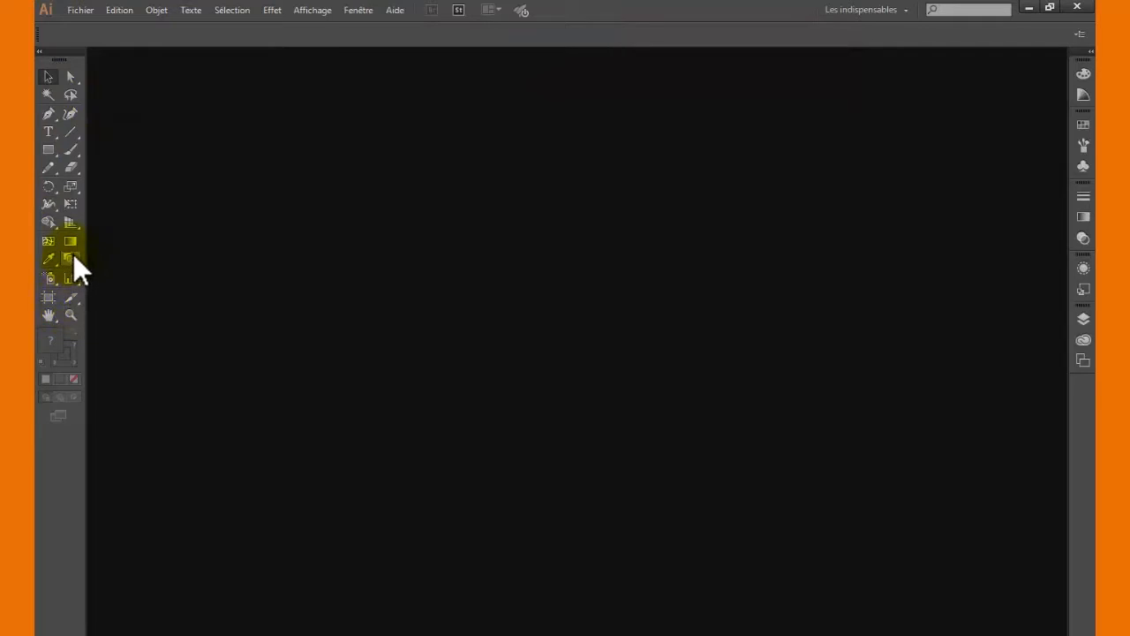
- Activate the Line Segment, Pen and Curvature tools in turn to present the drawing tools
{"action": "left_click", "coordinate": [72, 133]}
{"action": "left_click", "coordinate": [412, 226]}
{"action": "left_click", "coordinate": [50, 114]}
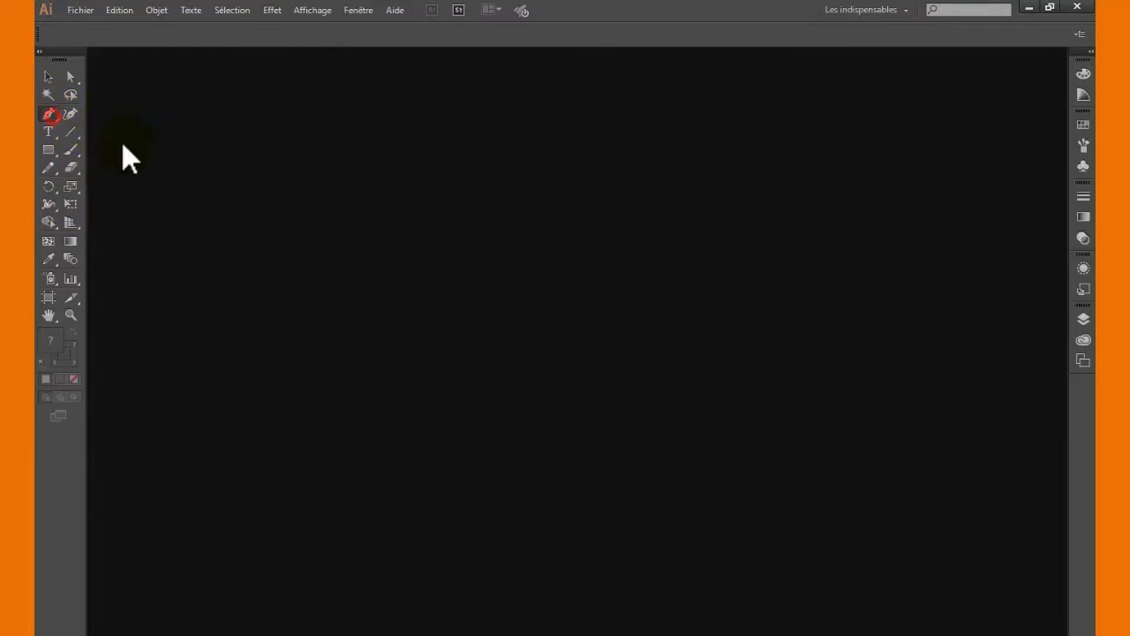
{"action": "left_click", "coordinate": [74, 115]}
- Examine each collapsed panel in turn, from the artboards, libraries and layers up to the colour guide, and collapse the last one
{"action": "left_click", "coordinate": [1085, 360]}
{"action": "left_click", "coordinate": [1085, 339]}
{"action": "left_click", "coordinate": [1085, 318]}
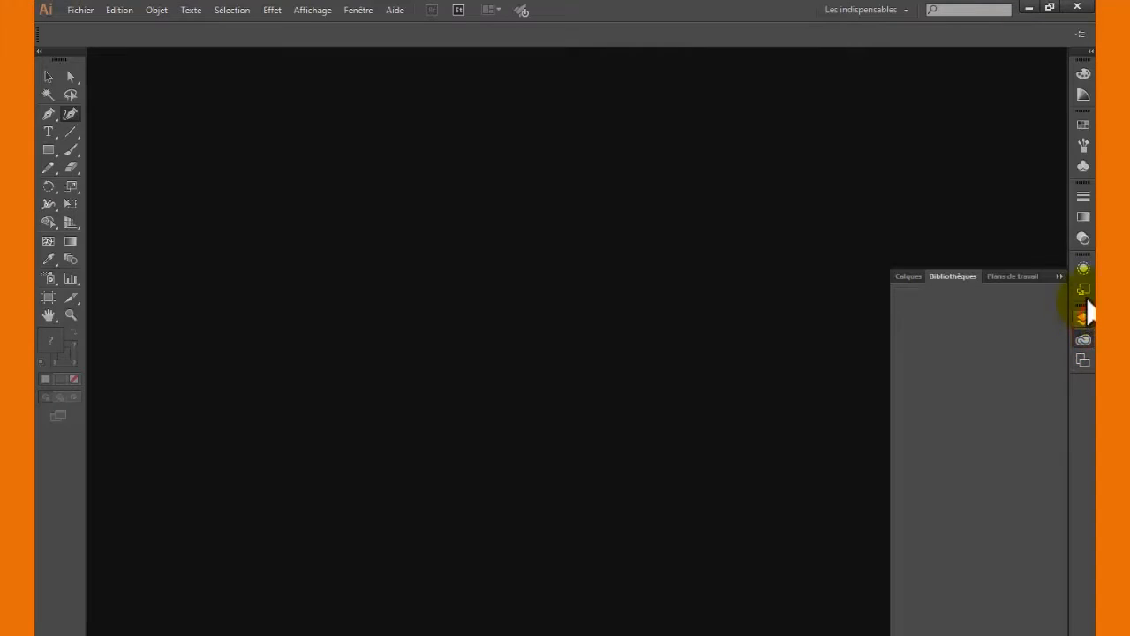
{"action": "left_click", "coordinate": [1086, 289]}
{"action": "left_click", "coordinate": [1085, 268]}
{"action": "left_click", "coordinate": [1085, 237]}
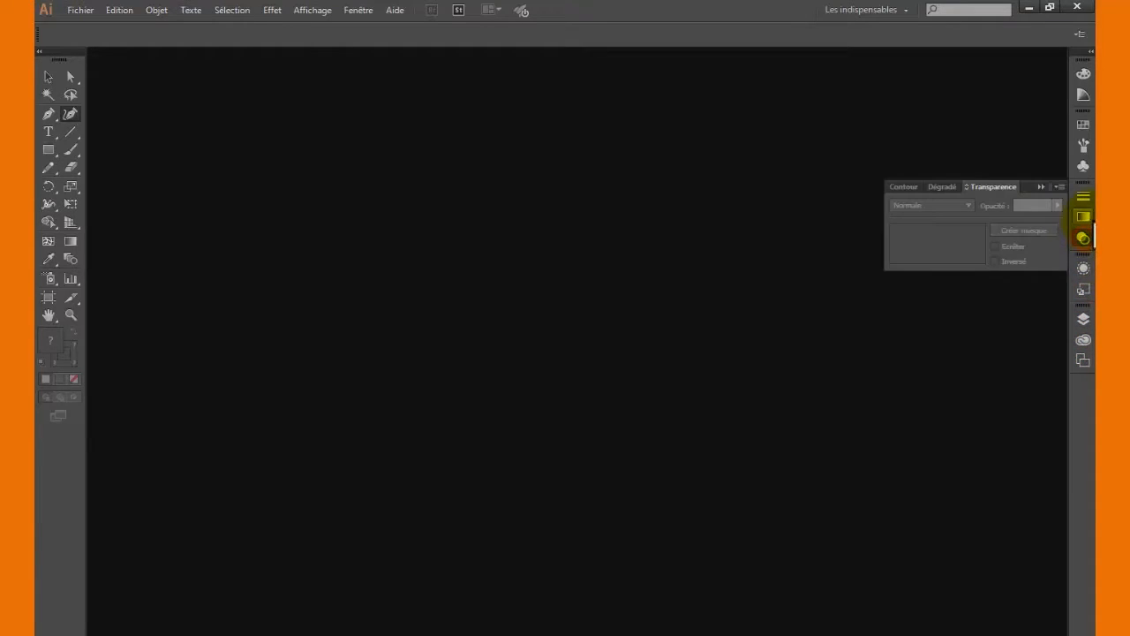
{"action": "left_click", "coordinate": [1084, 216]}
{"action": "left_click", "coordinate": [1083, 196]}
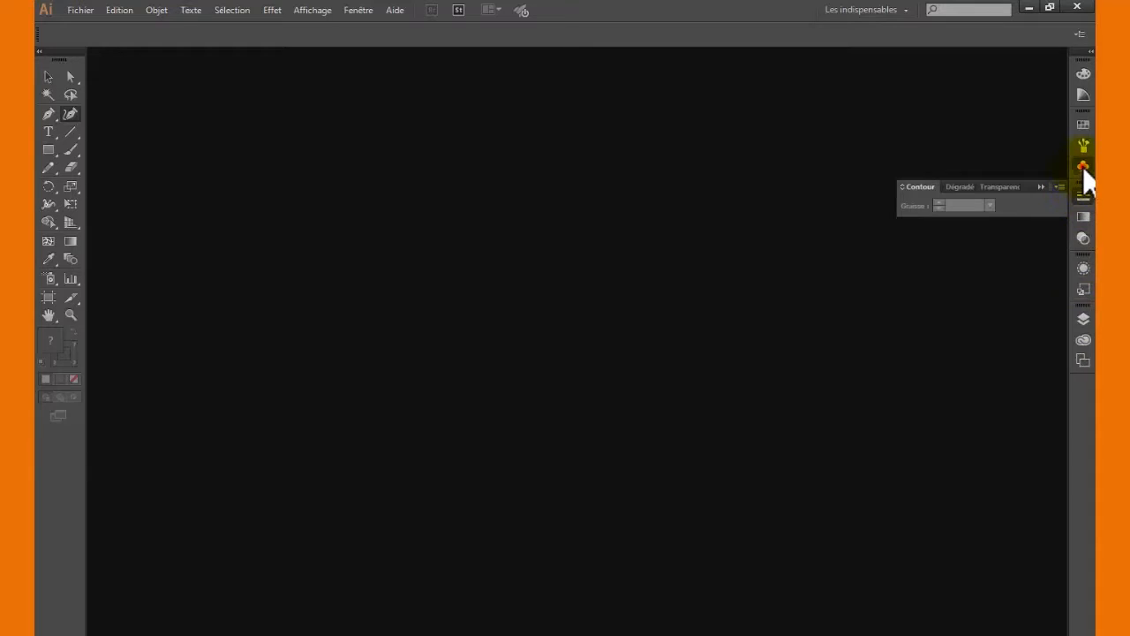
{"action": "left_click", "coordinate": [1083, 166]}
{"action": "left_click", "coordinate": [1082, 141]}
{"action": "left_click", "coordinate": [1081, 123]}
{"action": "left_click", "coordinate": [1084, 97]}
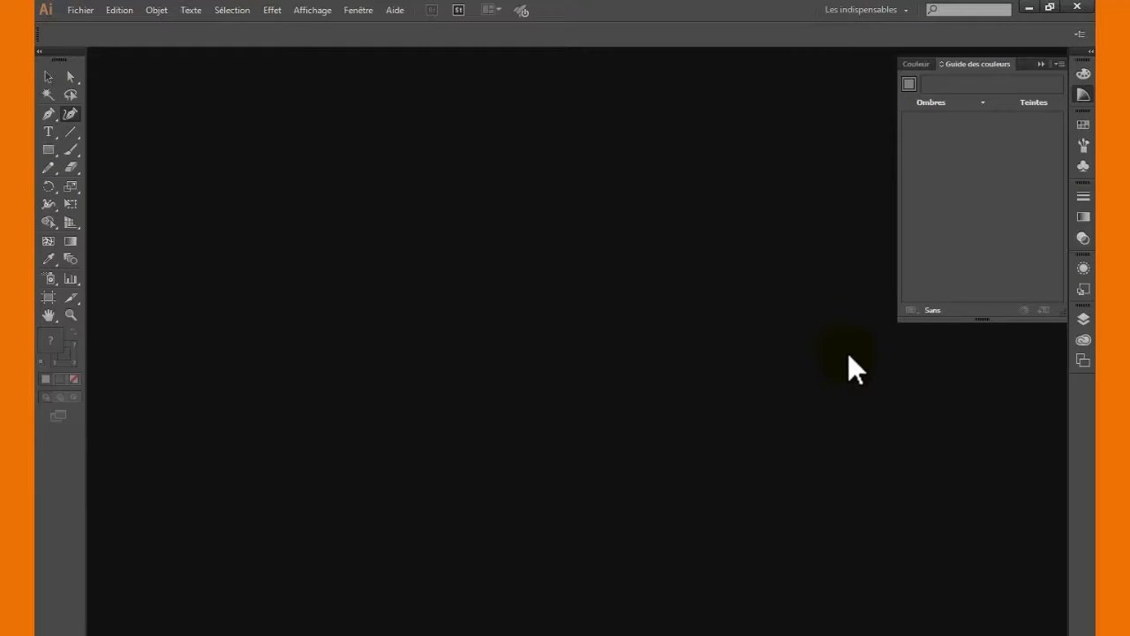
{"action": "left_click", "coordinate": [1082, 94]}
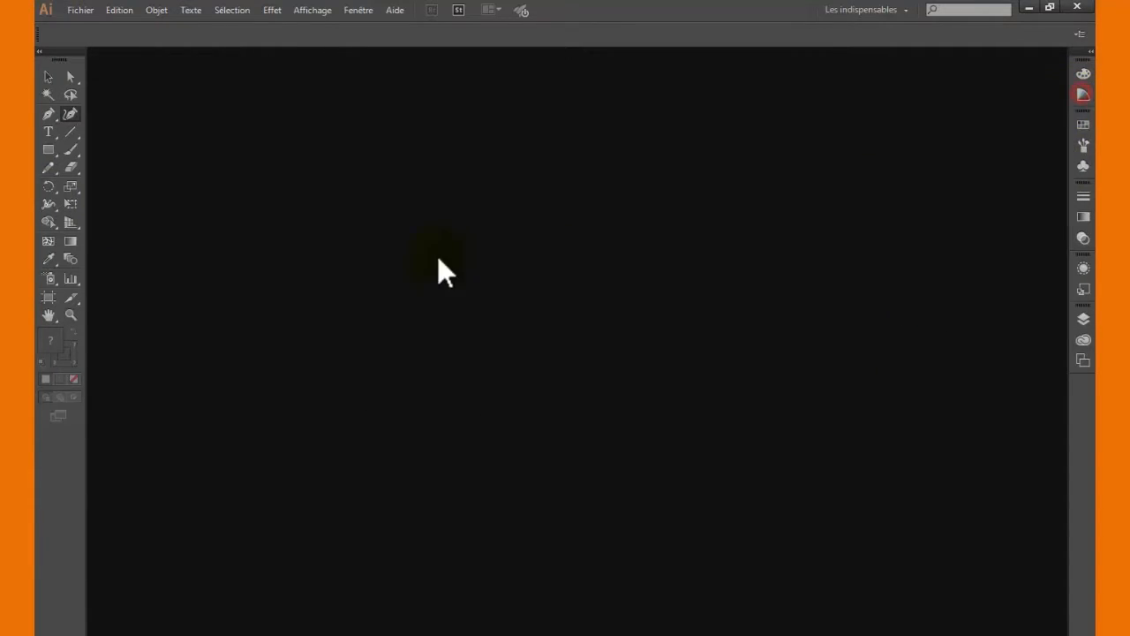
- Start a new document, shorten its name to "Sans titre" and review the available profiles
{"action": "left_click", "coordinate": [83, 9]}
{"action": "left_click", "coordinate": [113, 28]}
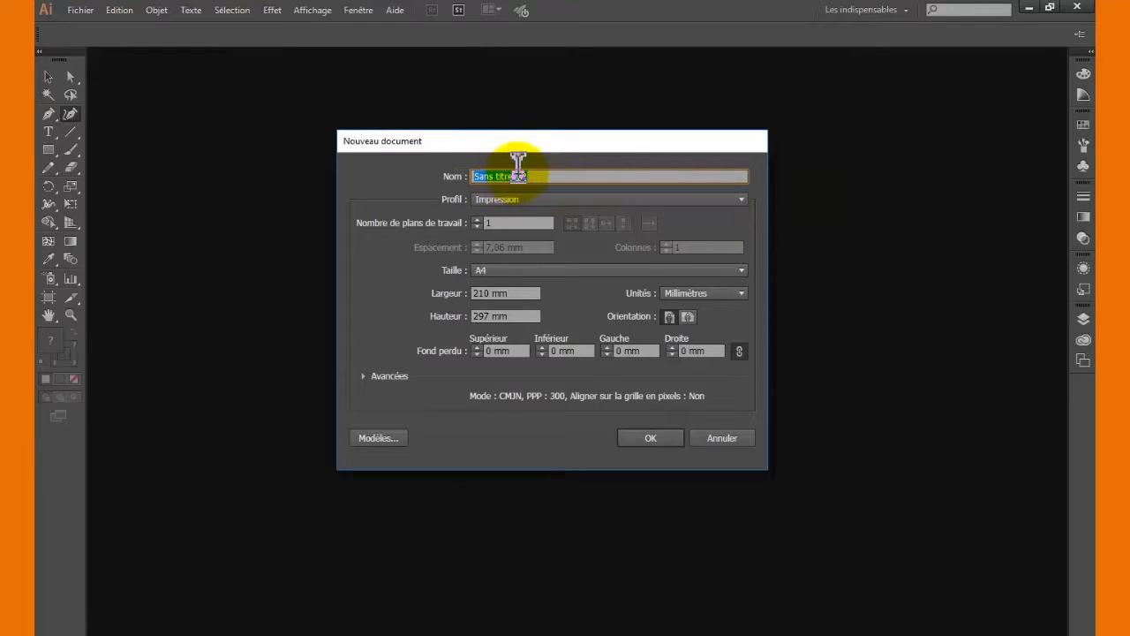
{"action": "mouse_move", "coordinate": [541, 177]}
{"action": "left_mouse_down"}
{"action": "mouse_move", "coordinate": [510, 174]}
{"action": "mouse_move", "coordinate": [524, 174]}
{"action": "left_mouse_up"}
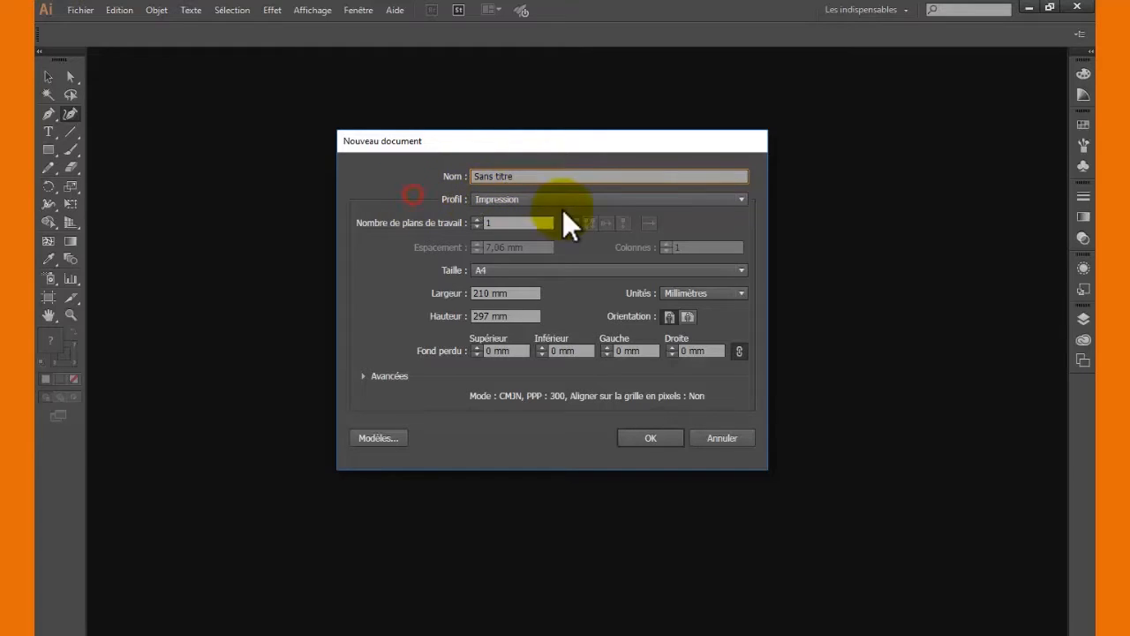
{"action": "left_click", "coordinate": [521, 197]}
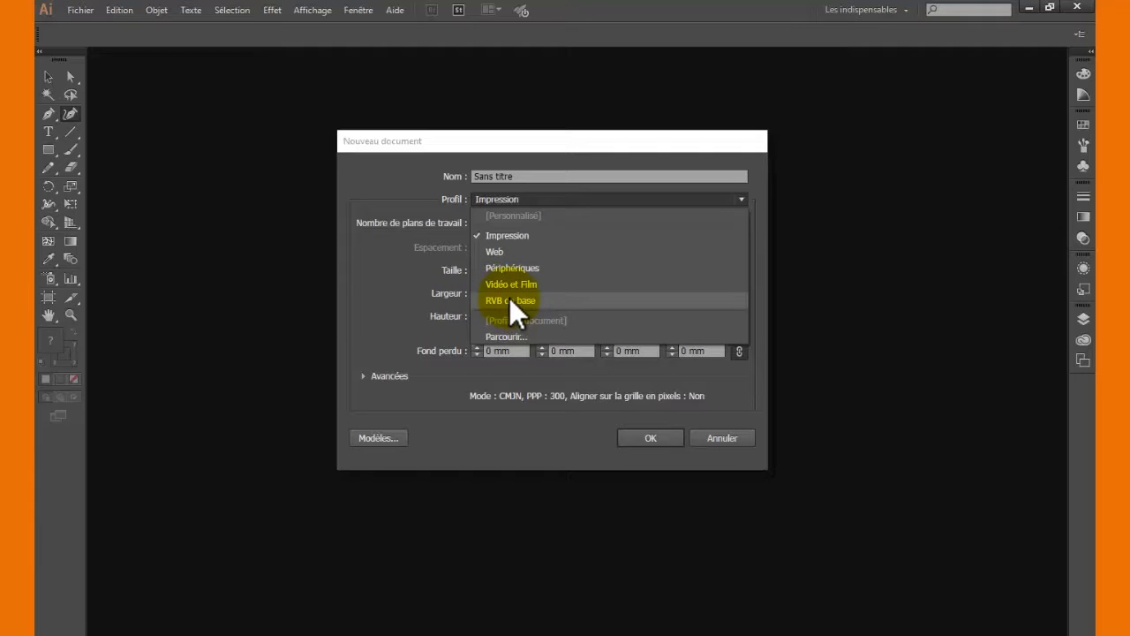
{"action": "left_click", "coordinate": [413, 264]}
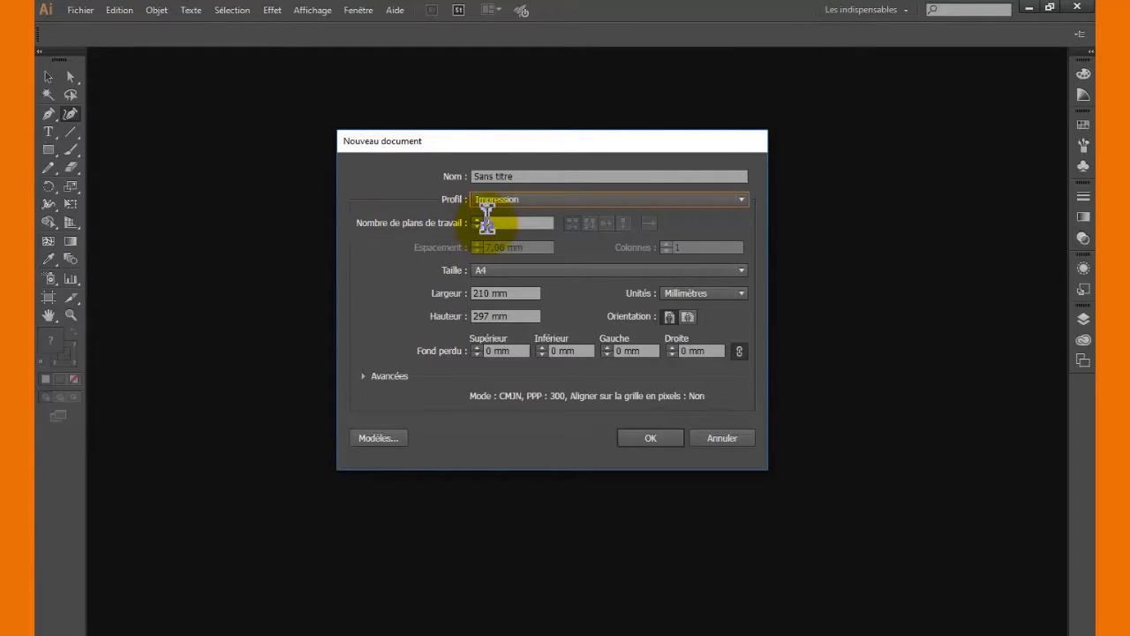
- Set the number of artboards to 8 and examine the spacing and columns settings
{"action": "left_click", "coordinate": [424, 221]}
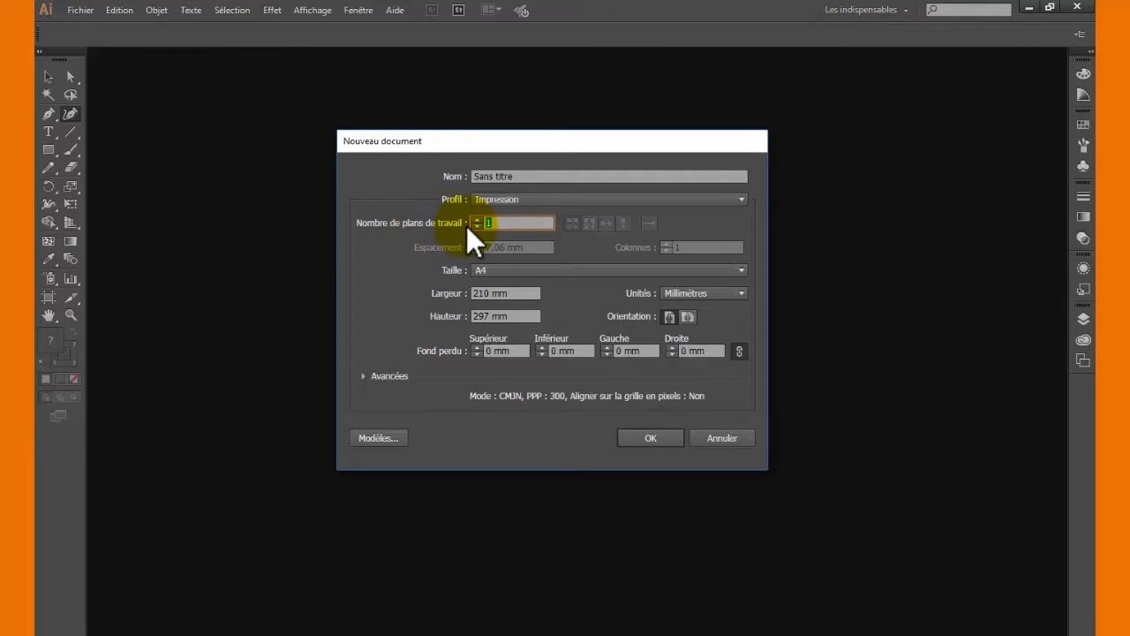
{"action": "left_click", "coordinate": [474, 219]}
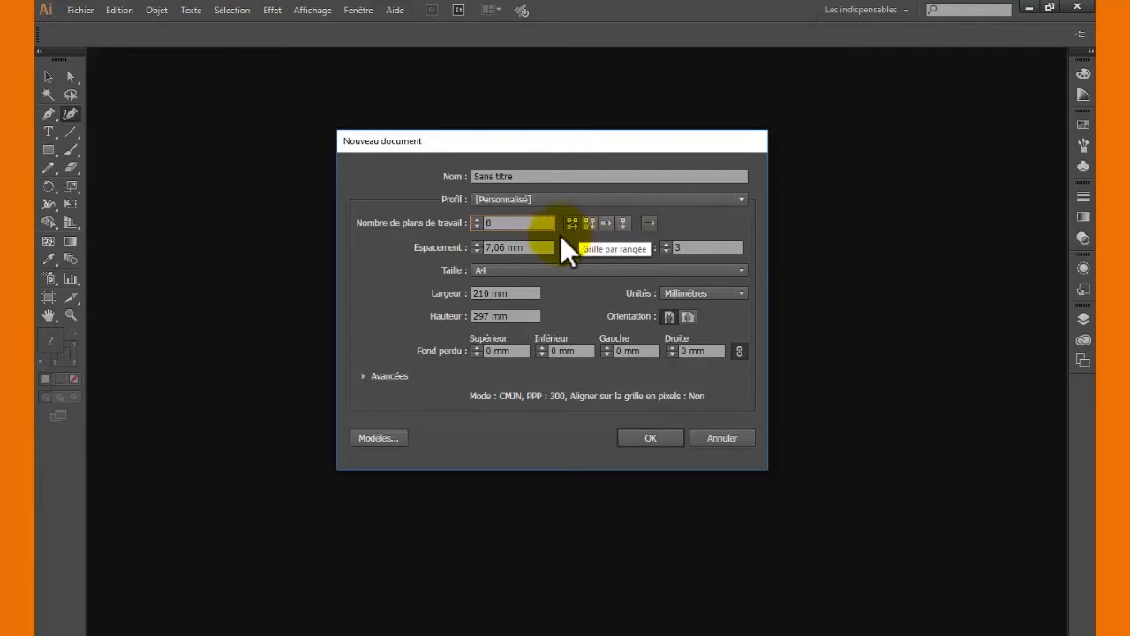
{"action": "left_click", "coordinate": [494, 247]}
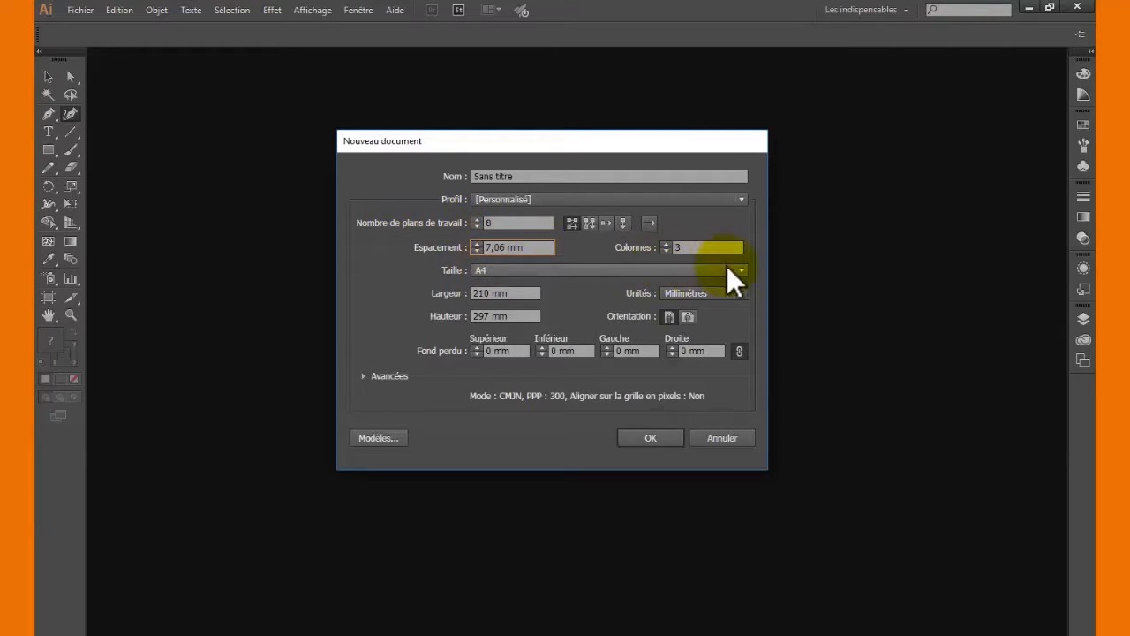
{"action": "left_click", "coordinate": [689, 248]}
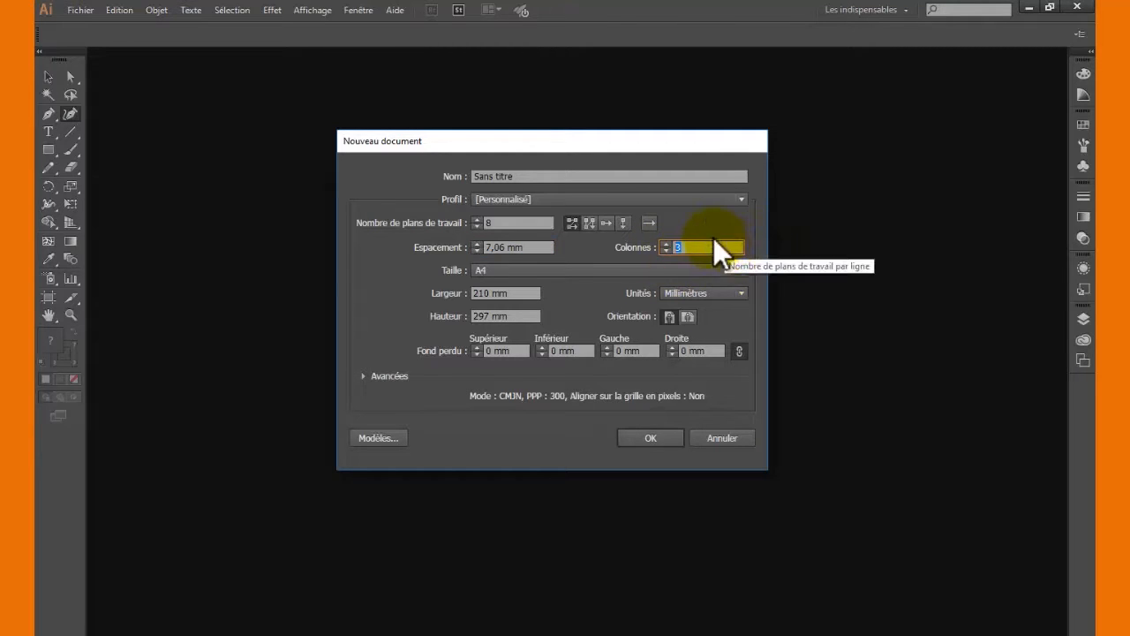
- Check the available page sizes and reset the document profile to Impression
{"action": "left_click", "coordinate": [497, 270]}
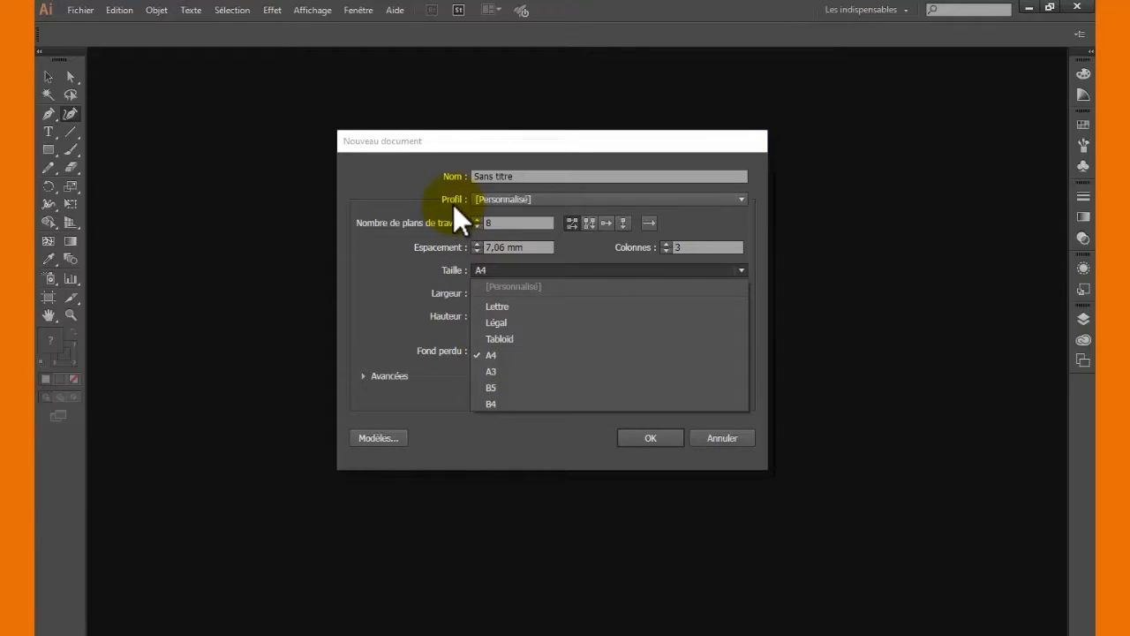
{"action": "left_click", "coordinate": [486, 202]}
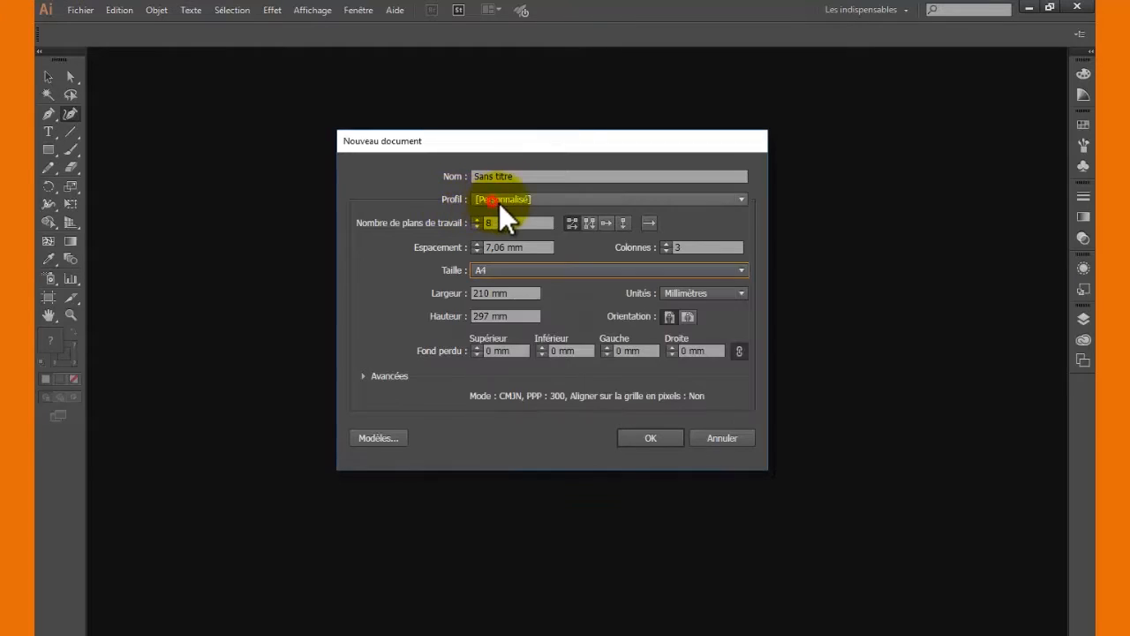
{"action": "left_click", "coordinate": [512, 198]}
{"action": "left_click", "coordinate": [519, 236]}
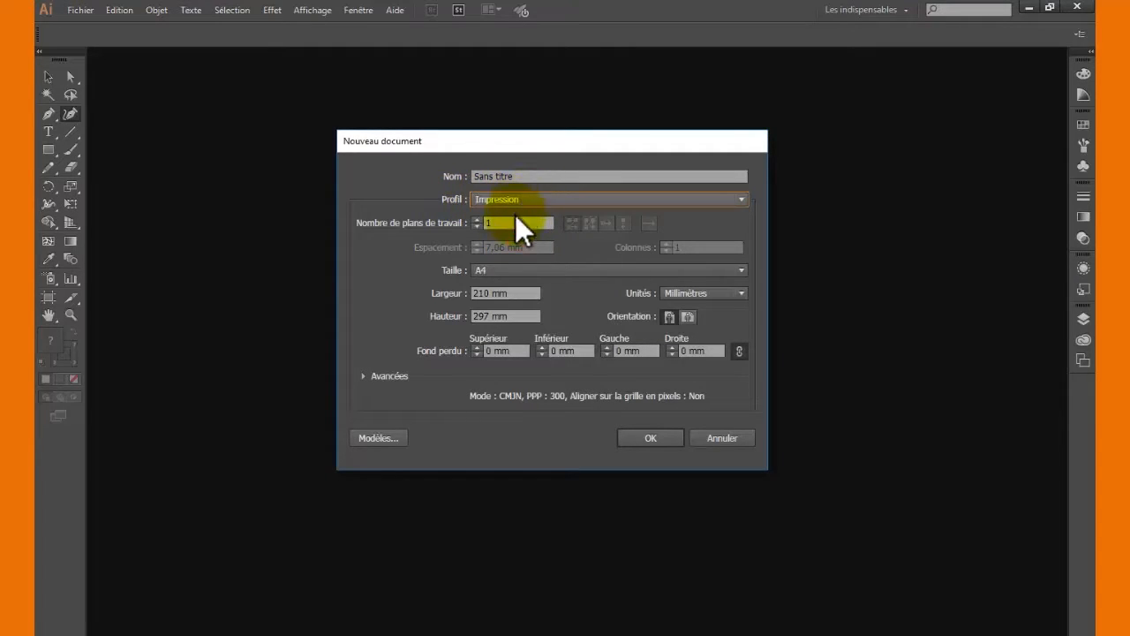
- Compare the page sizes of the Impression and Web profiles by switching to Web, then restore the Impression profile
{"action": "left_click", "coordinate": [505, 272]}
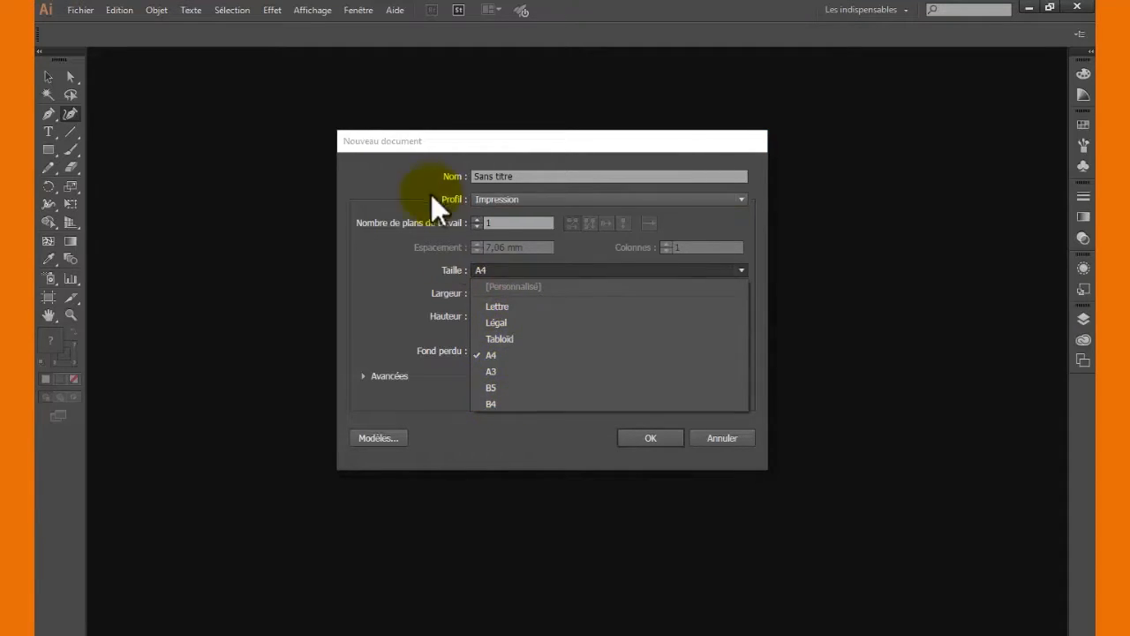
{"action": "left_click", "coordinate": [492, 202]}
{"action": "left_click", "coordinate": [494, 201]}
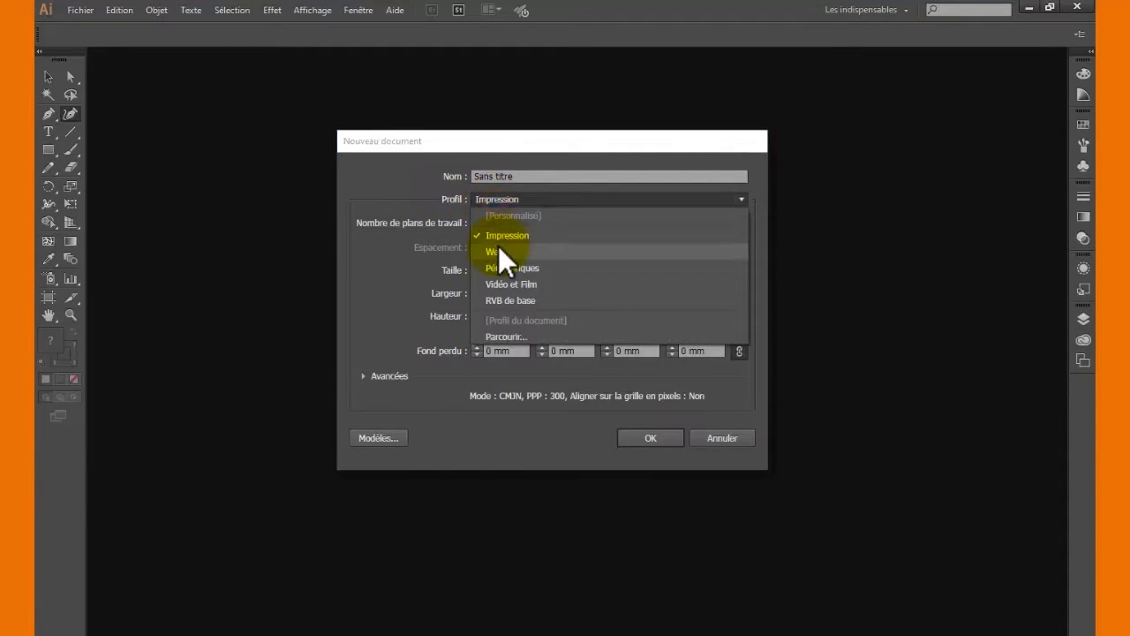
{"action": "left_click", "coordinate": [498, 244]}
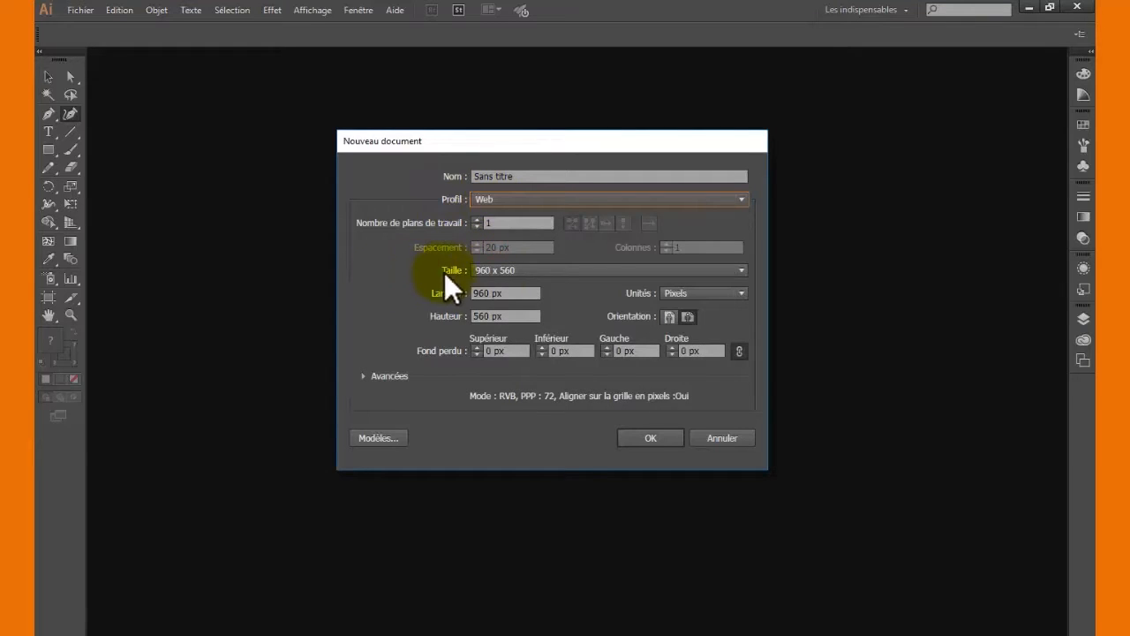
{"action": "left_click", "coordinate": [503, 270]}
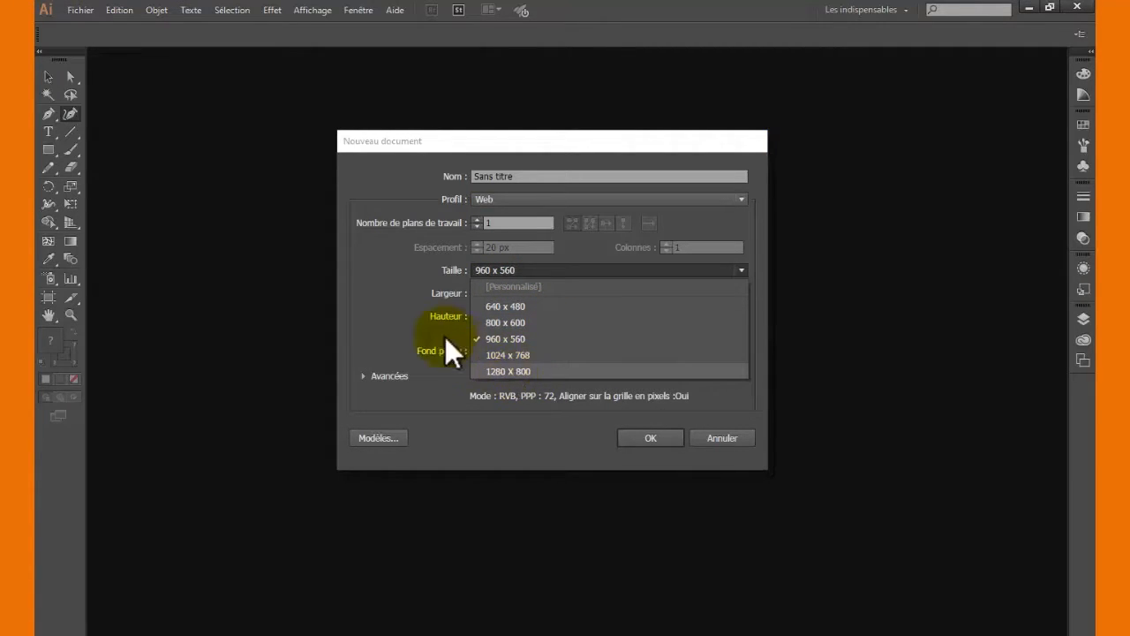
{"action": "left_click", "coordinate": [403, 313]}
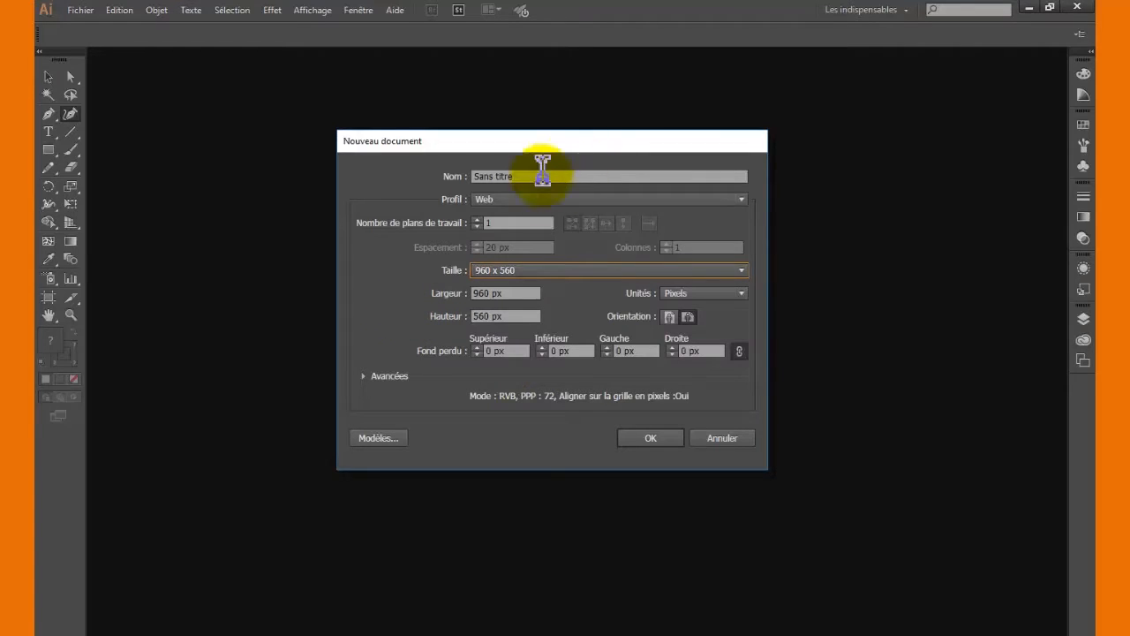
{"action": "left_click", "coordinate": [481, 201]}
{"action": "left_click", "coordinate": [505, 237]}
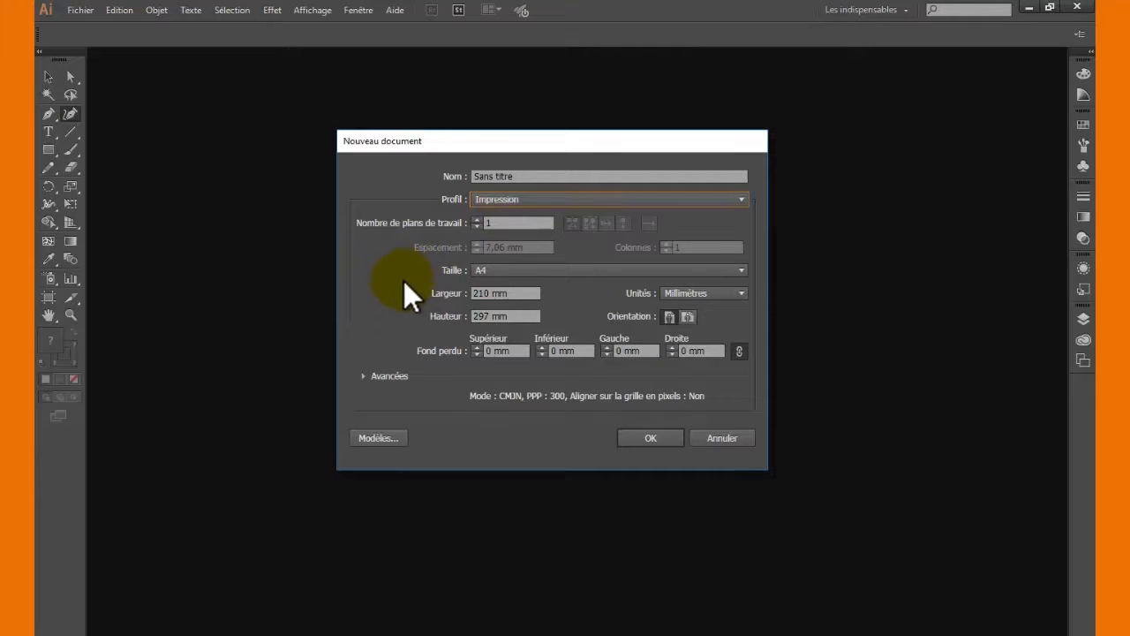
- Examine the width and height values of the A4 page in the new document settings
{"action": "left_click", "coordinate": [524, 292]}
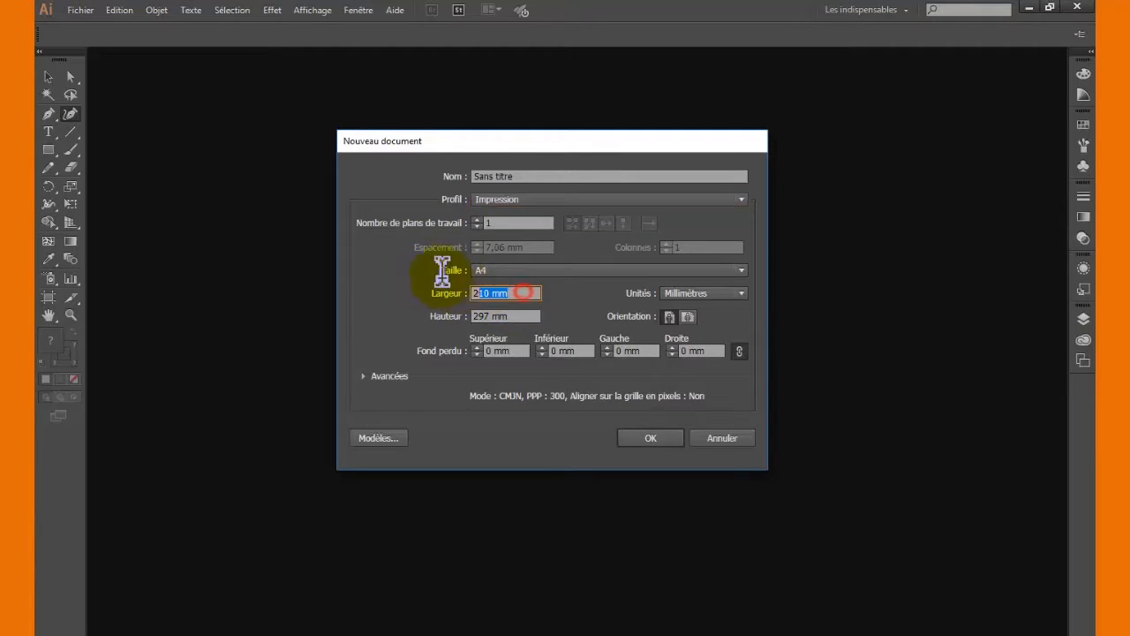
{"action": "left_click", "coordinate": [519, 316]}
{"action": "left_click_drag", "start_coordinate": [508, 314], "coordinate": [375, 315]}
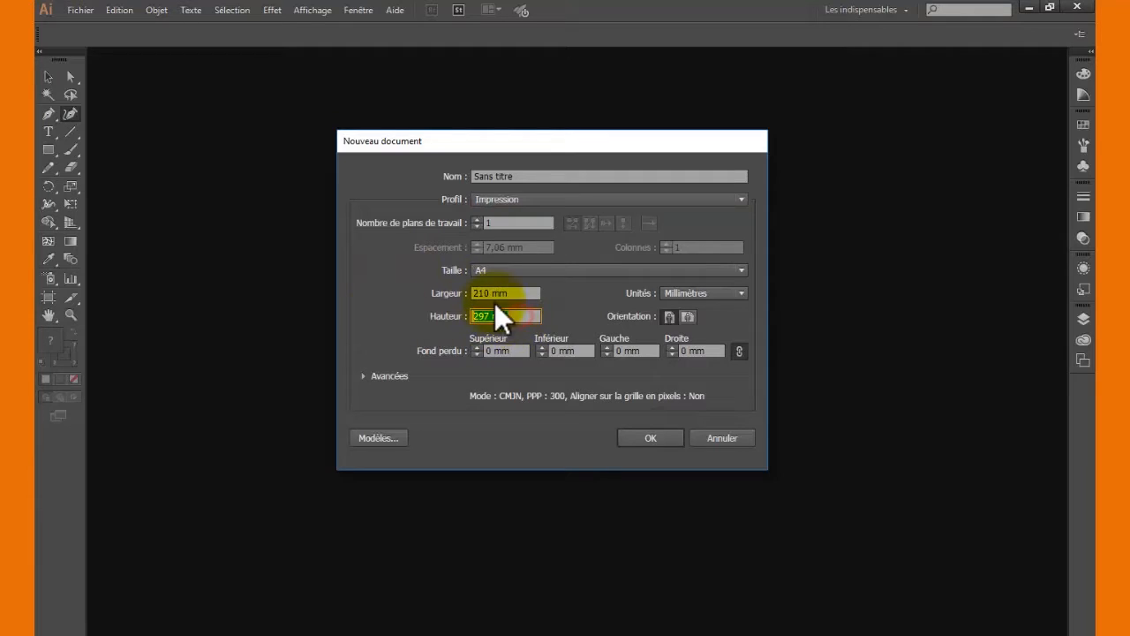
{"action": "left_click_drag", "start_coordinate": [523, 293], "coordinate": [381, 282]}
{"action": "left_click_drag", "start_coordinate": [521, 316], "coordinate": [359, 315]}
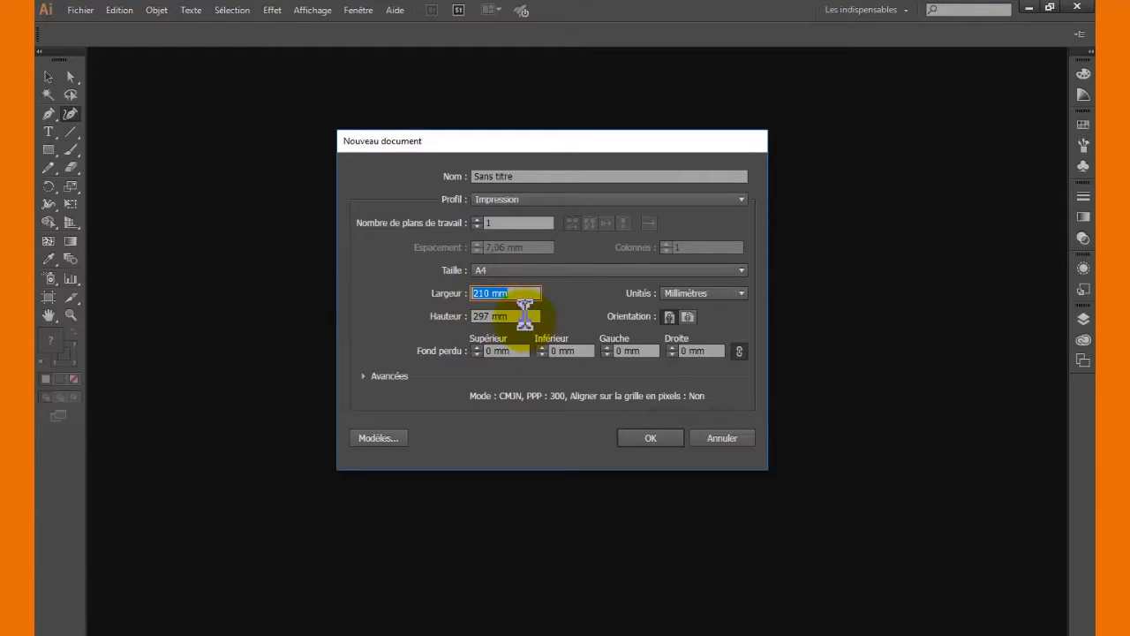
{"action": "left_click_drag", "start_coordinate": [520, 316], "coordinate": [353, 323]}
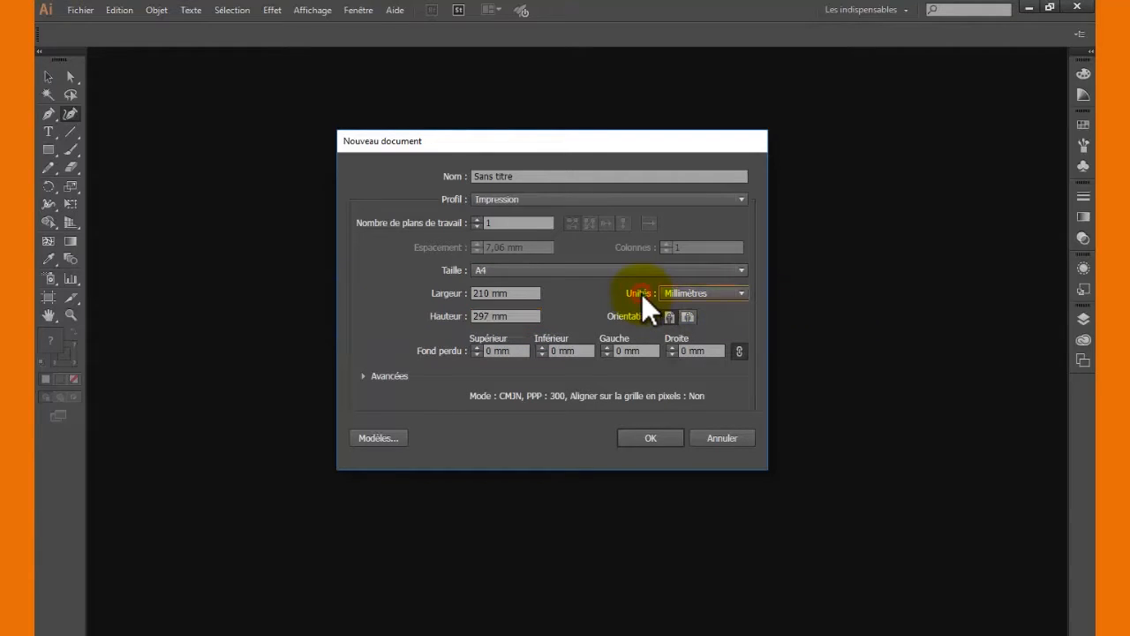
- Review the available measurement units and compare them with the document profiles, keeping Millimètres and Impression
{"action": "left_click", "coordinate": [712, 297]}
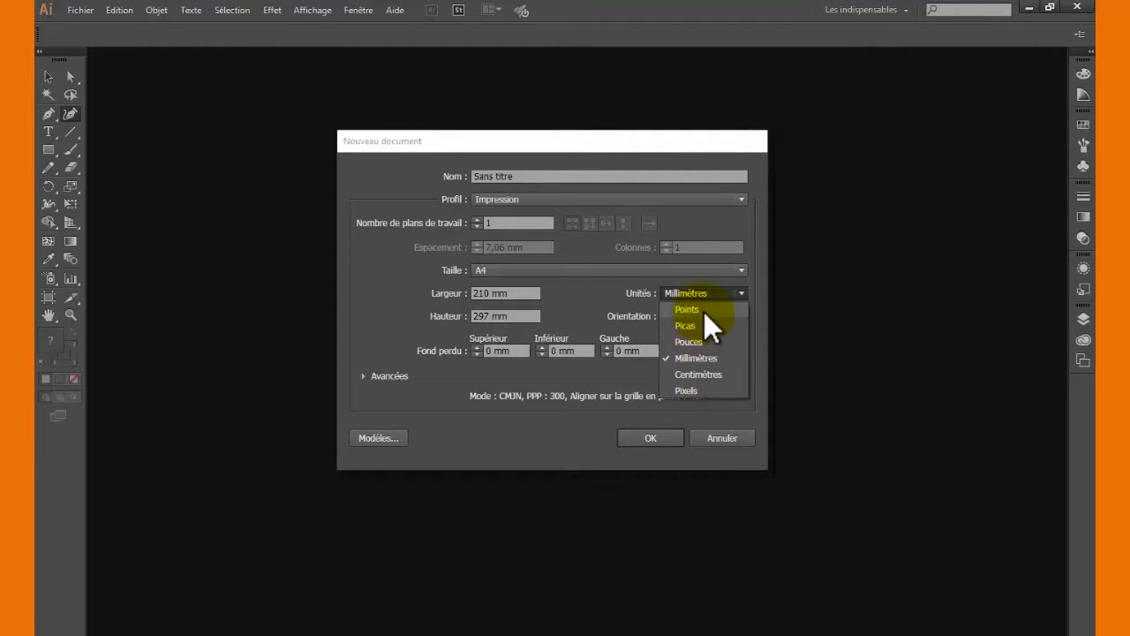
{"action": "left_click", "coordinate": [593, 291]}
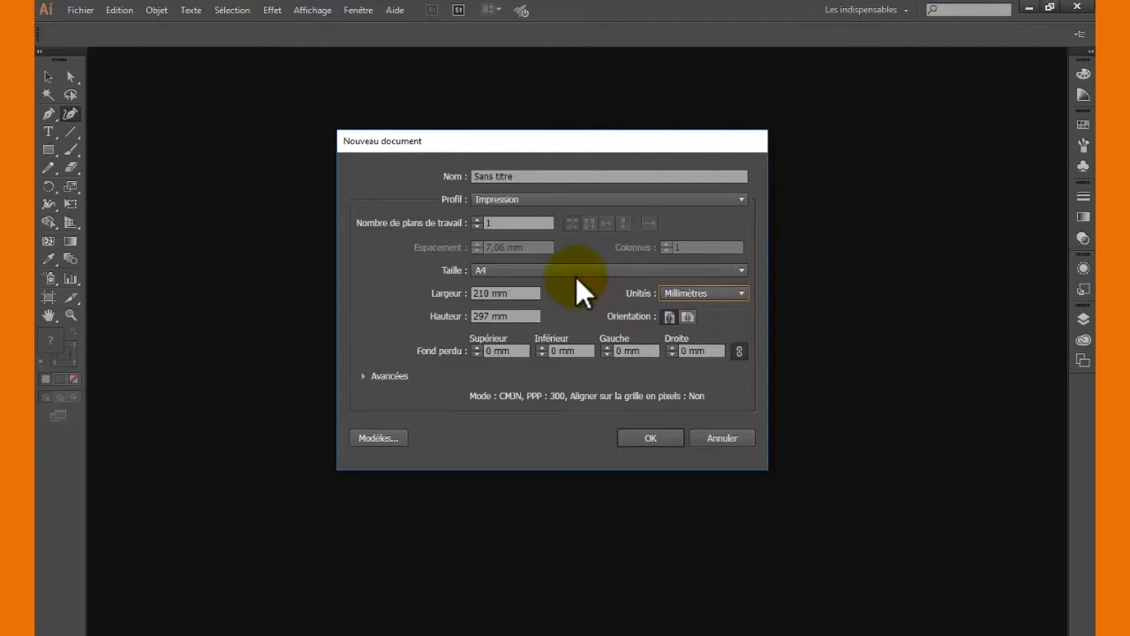
{"action": "left_click", "coordinate": [722, 295]}
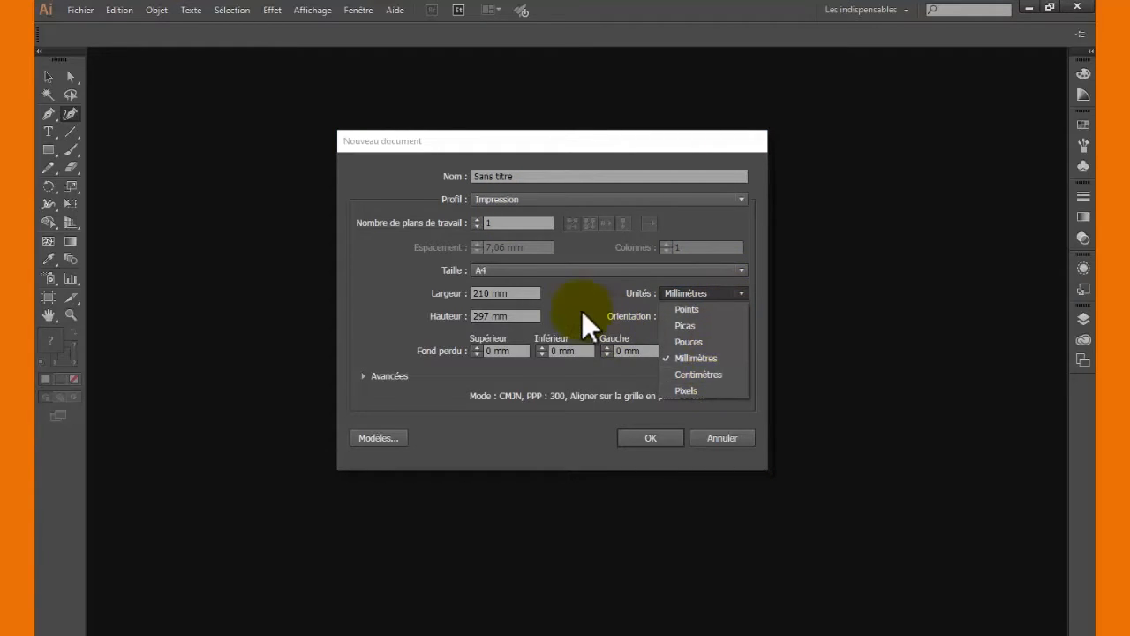
{"action": "left_click", "coordinate": [572, 288]}
{"action": "left_click", "coordinate": [489, 203]}
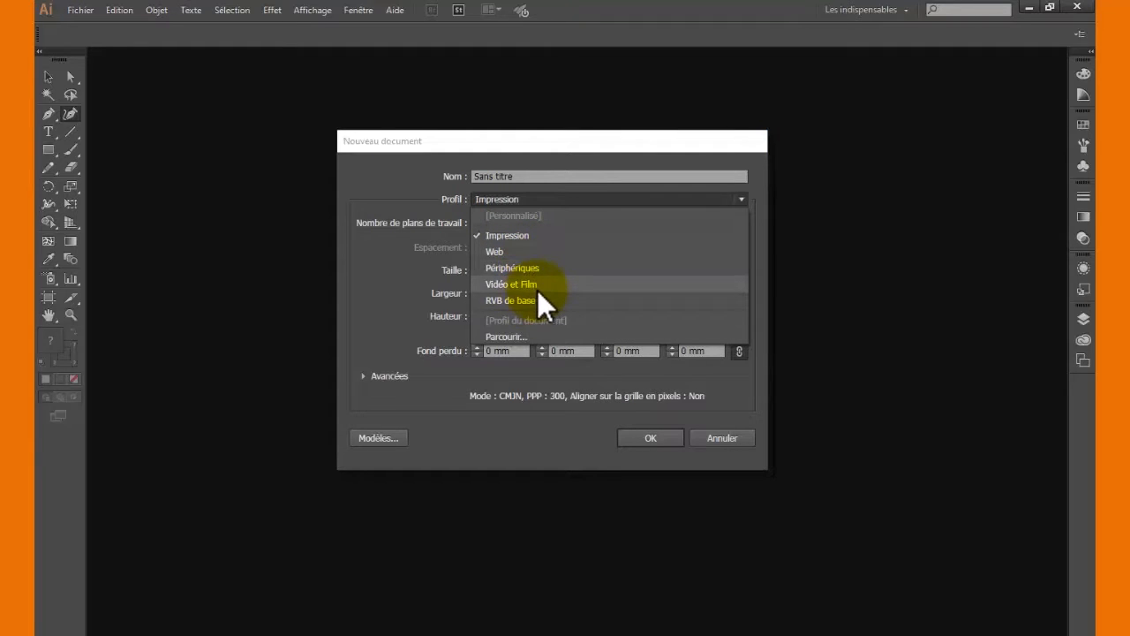
{"action": "left_click", "coordinate": [382, 279]}
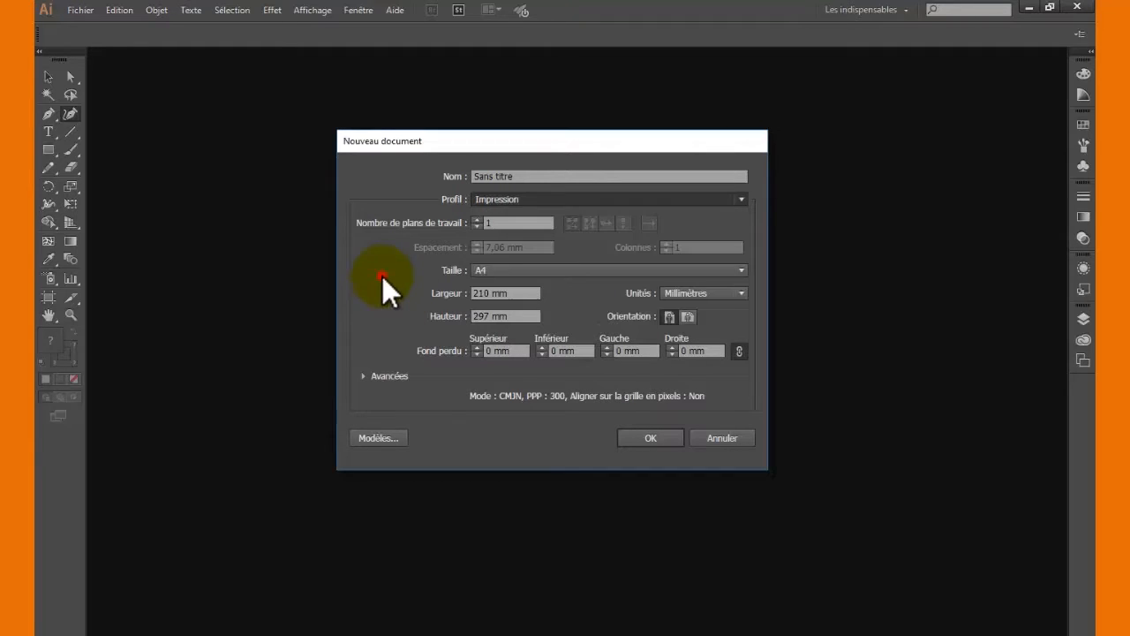
{"action": "left_click", "coordinate": [694, 297]}
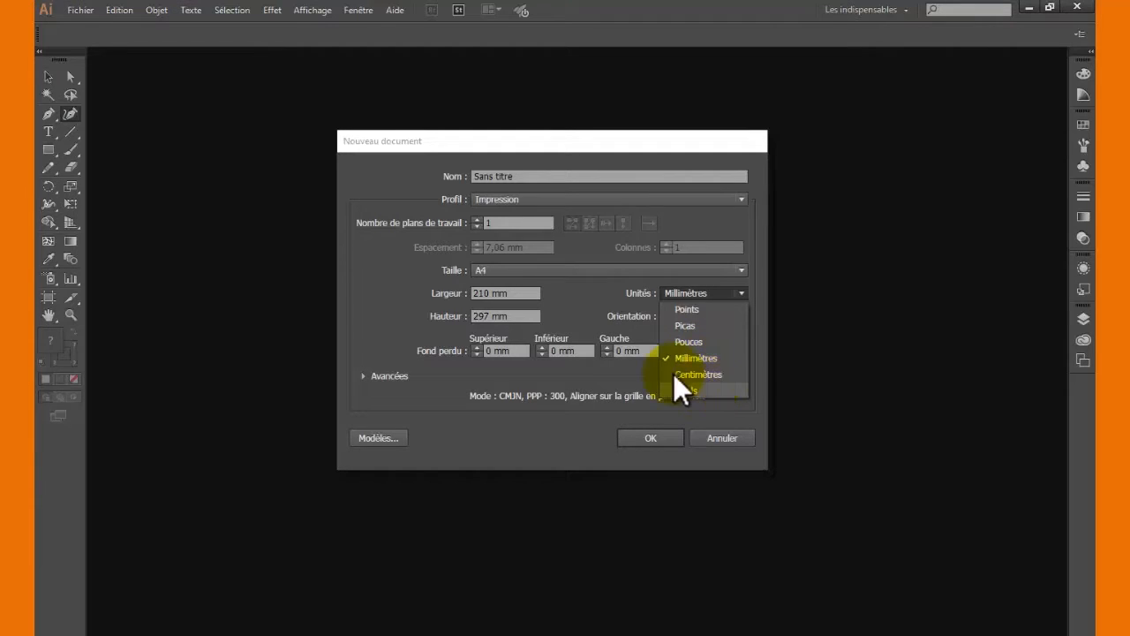
{"action": "left_click", "coordinate": [570, 305]}
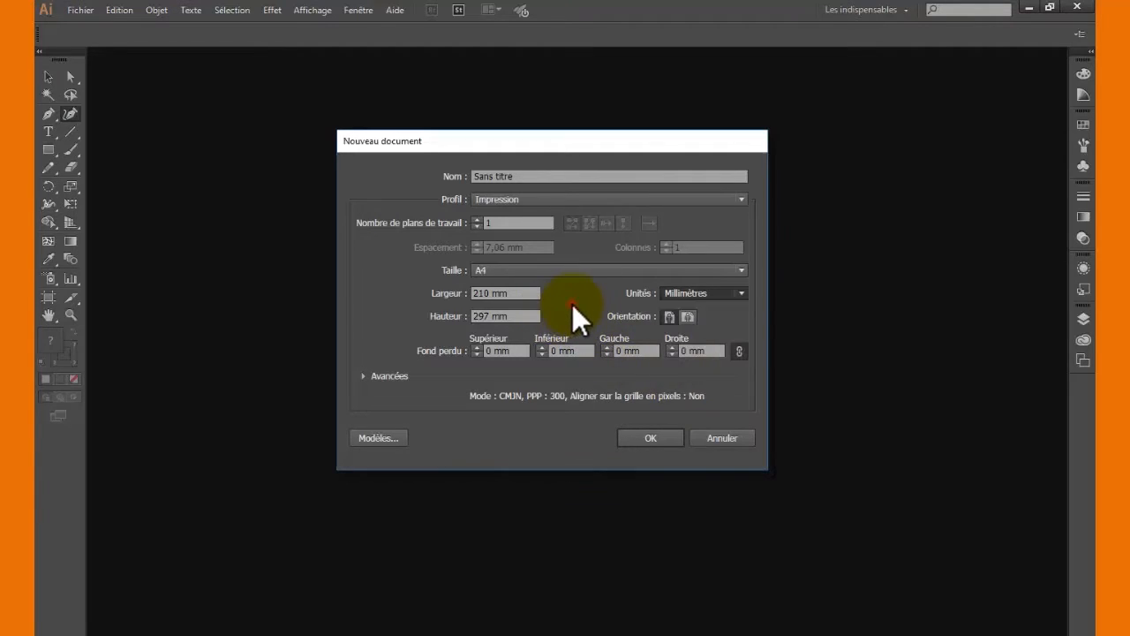
- Check the bleed settings and create the A4 print document in millimetres with no bleed
{"action": "left_click", "coordinate": [569, 351]}
{"action": "left_click", "coordinate": [638, 350]}
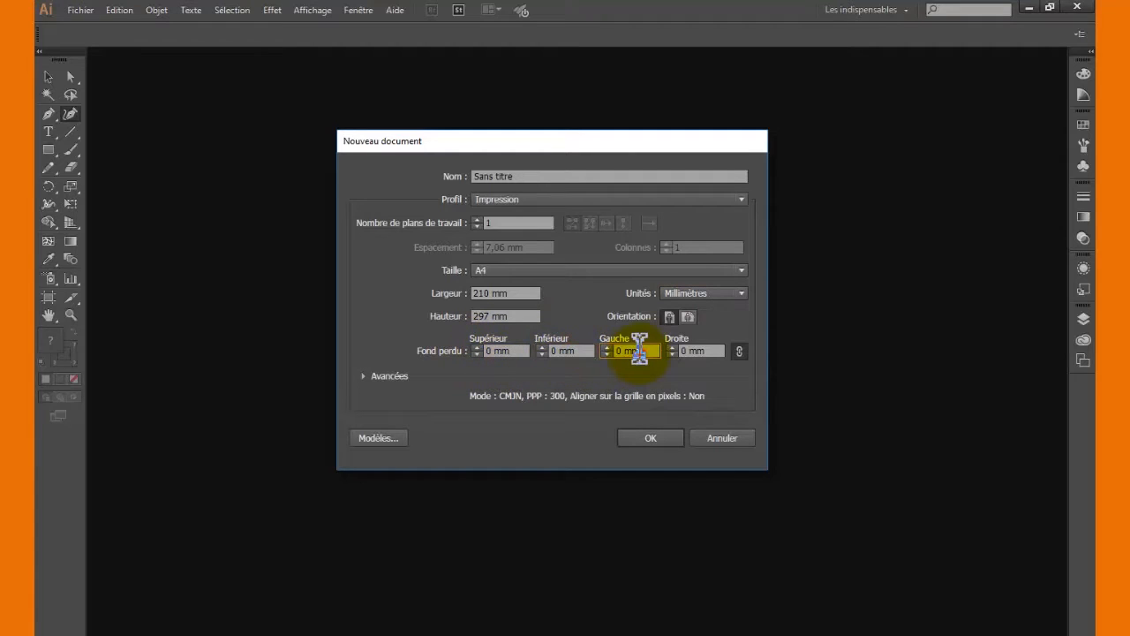
{"action": "left_click", "coordinate": [505, 199]}
{"action": "left_click", "coordinate": [505, 198]}
{"action": "left_click", "coordinate": [502, 351]}
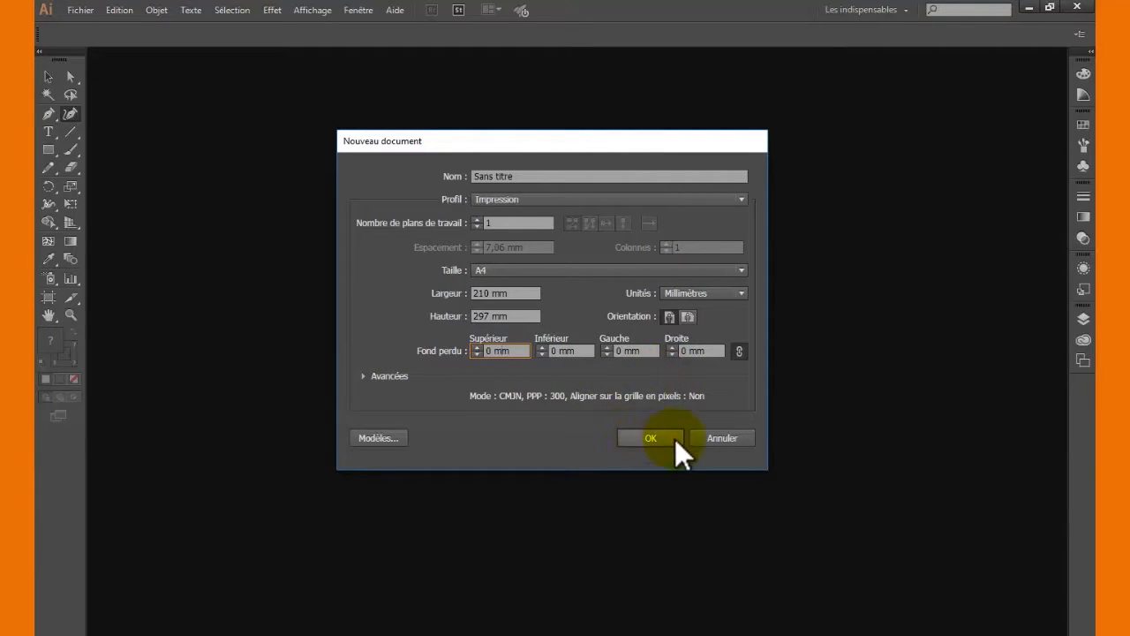
{"action": "left_click", "coordinate": [651, 438]}
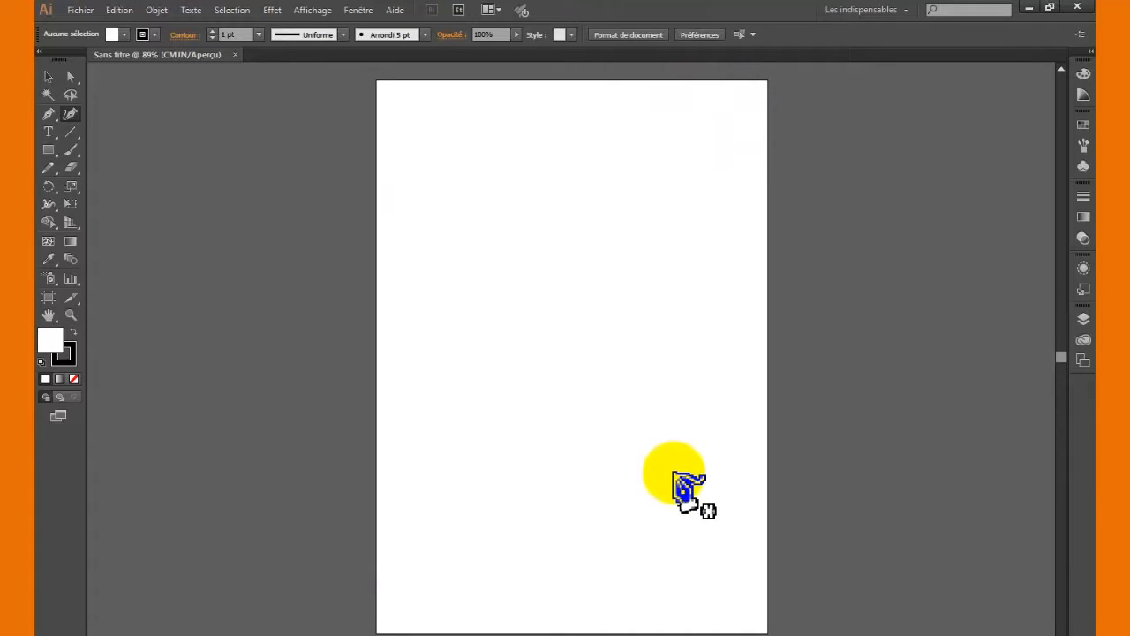
- Look through the libraries, layers, transparency, stroke, brushes, swatches, symbols and colour options, ending on transparency
{"action": "left_click", "coordinate": [1083, 339]}
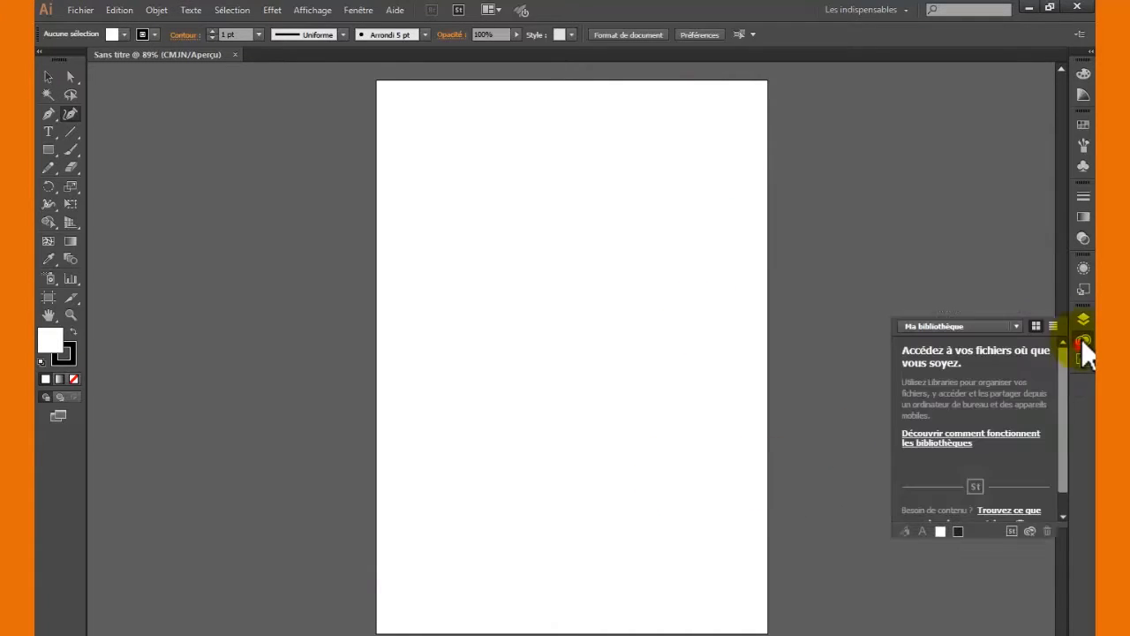
{"action": "left_click", "coordinate": [1087, 319]}
{"action": "left_click", "coordinate": [1084, 268]}
{"action": "left_click", "coordinate": [1084, 218]}
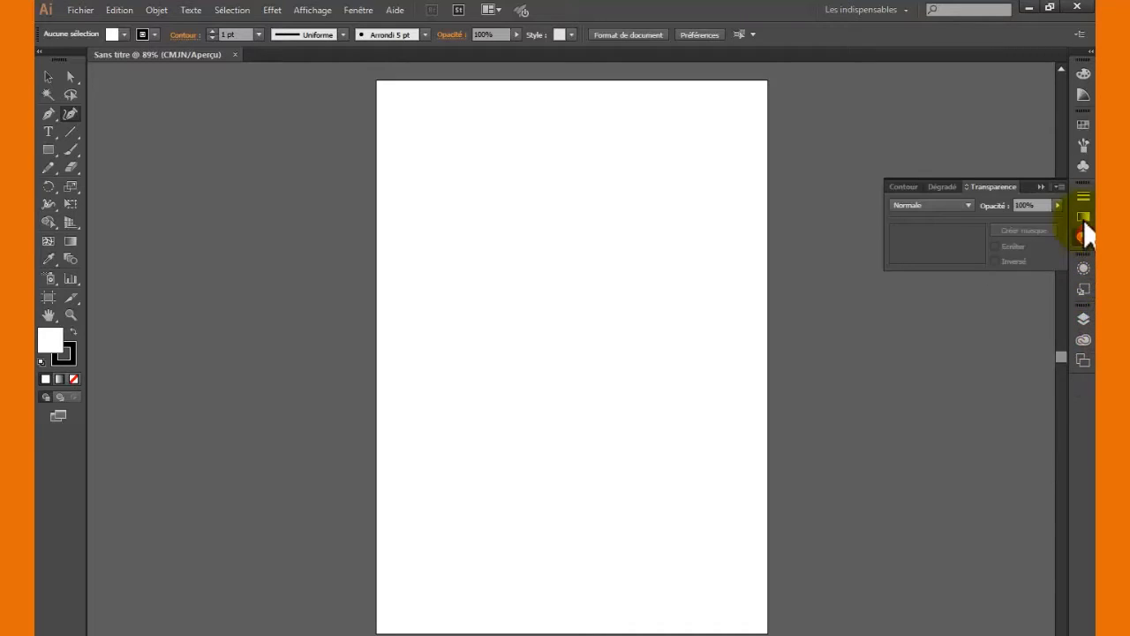
{"action": "left_click", "coordinate": [1084, 198]}
{"action": "left_click", "coordinate": [1084, 144]}
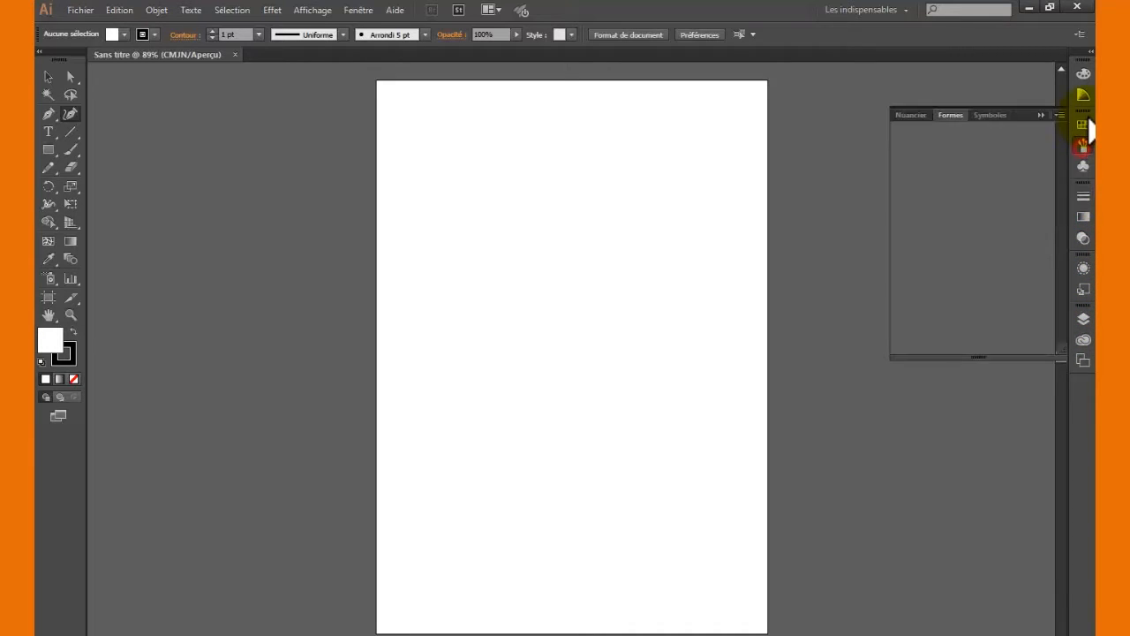
{"action": "left_click", "coordinate": [1084, 124]}
{"action": "left_click", "coordinate": [1083, 94]}
{"action": "left_click", "coordinate": [1086, 74]}
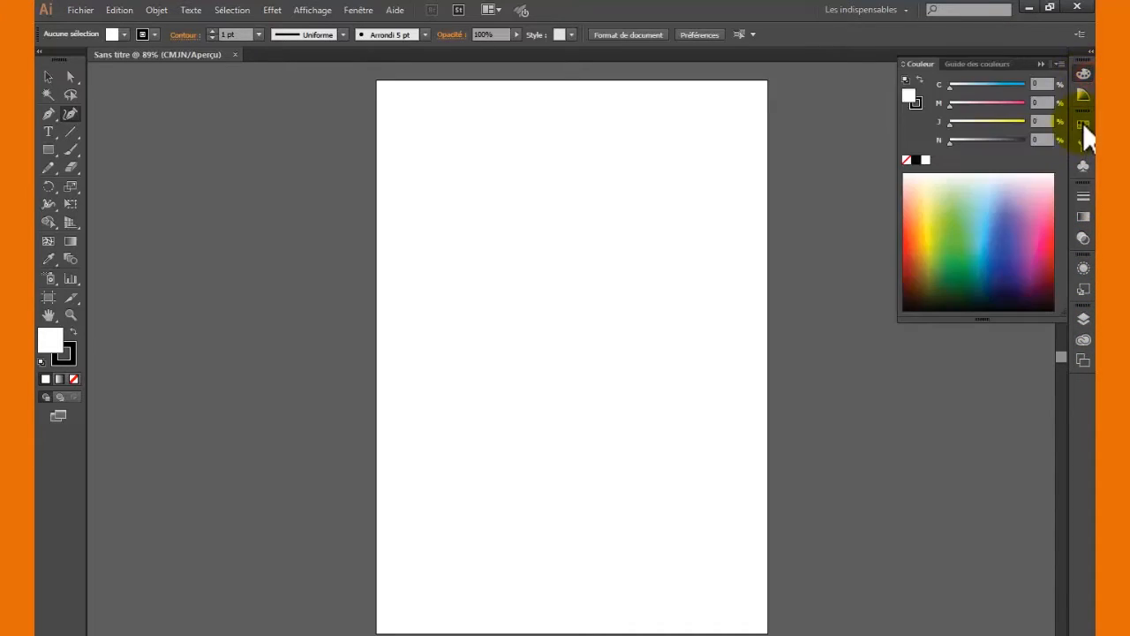
{"action": "left_click", "coordinate": [1084, 123]}
{"action": "left_click", "coordinate": [1084, 164]}
{"action": "left_click", "coordinate": [1083, 236]}
{"action": "left_click", "coordinate": [1083, 237]}
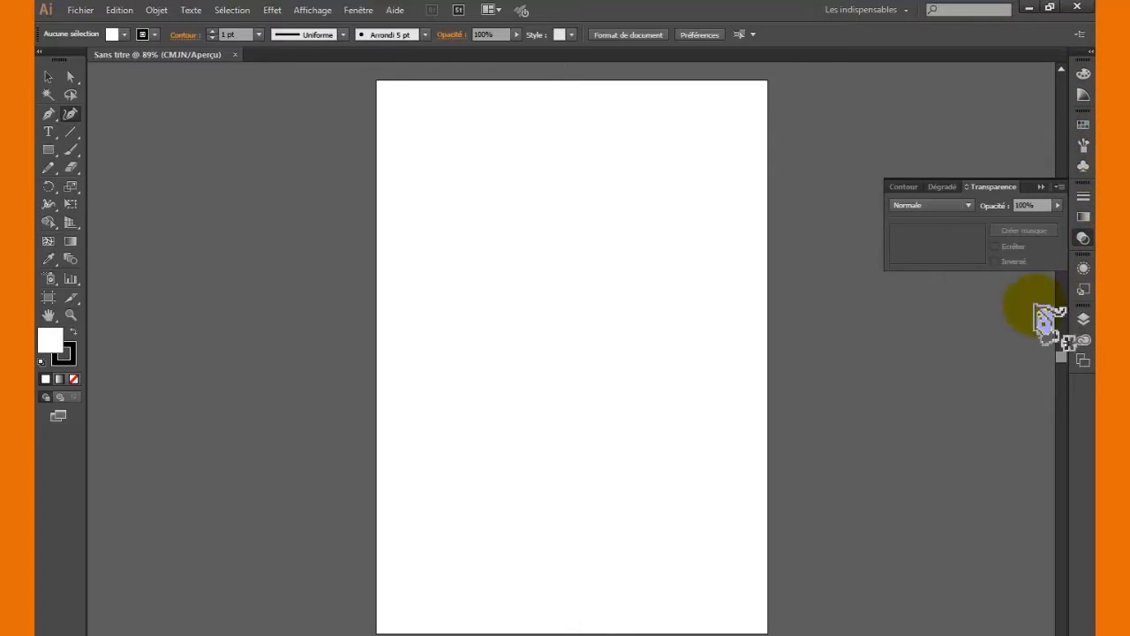
- Try out the Paintbrush, Magic Wand, Direct Selection and Eyedropper tools, ending with the Selection tool
{"action": "left_click", "coordinate": [69, 152]}
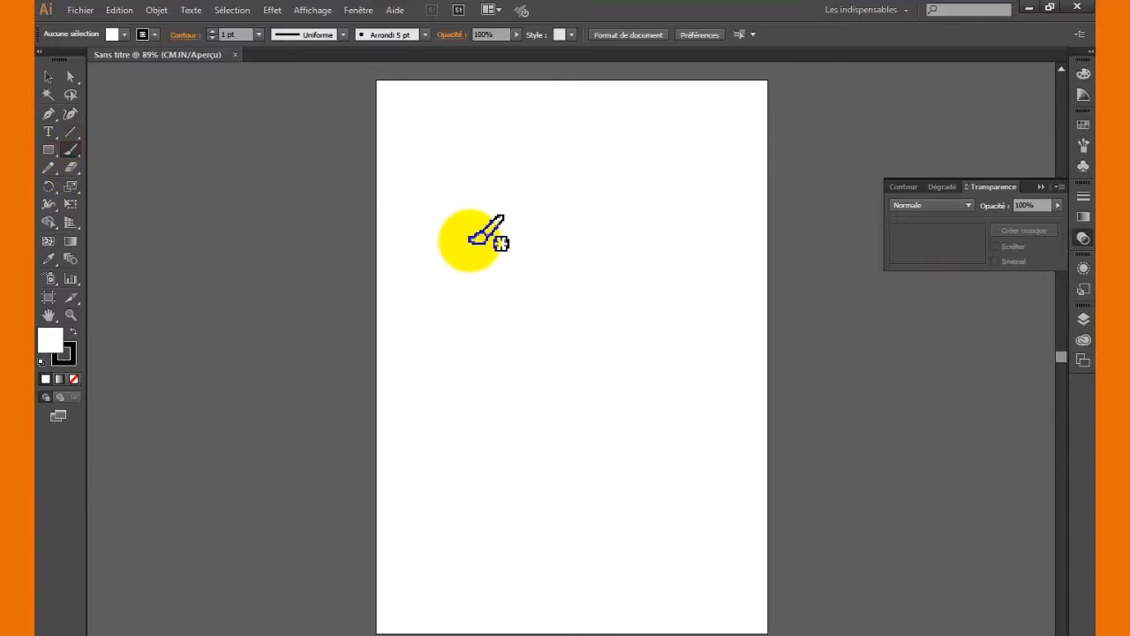
{"action": "left_click", "coordinate": [48, 77]}
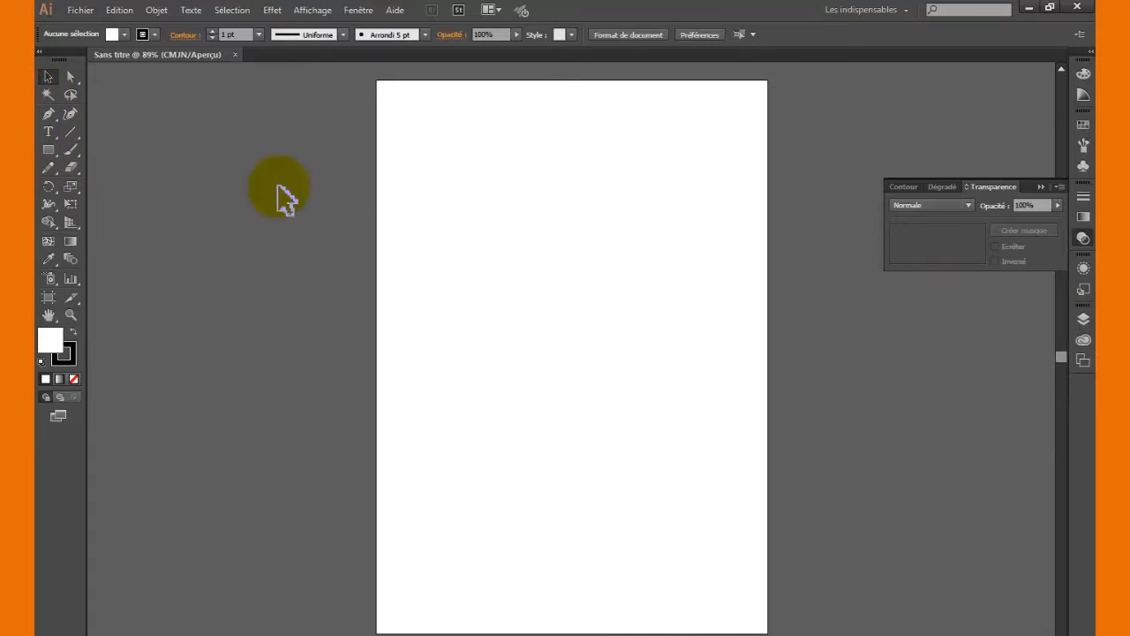
{"action": "left_click", "coordinate": [47, 95]}
{"action": "left_click", "coordinate": [71, 78]}
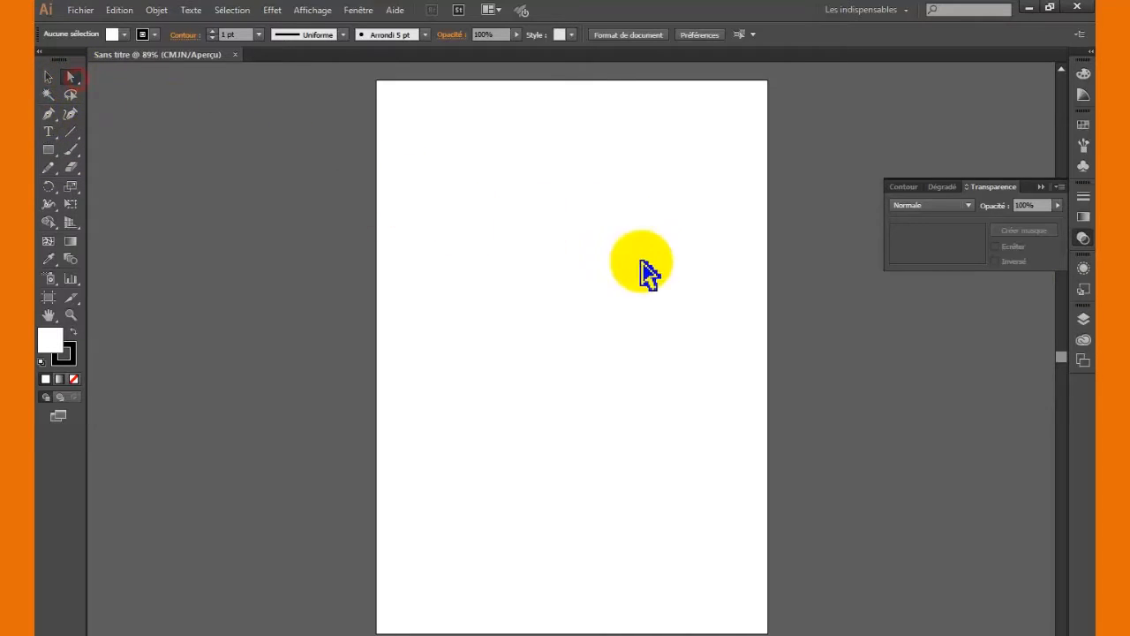
{"action": "left_click", "coordinate": [48, 260]}
{"action": "left_click", "coordinate": [634, 294]}
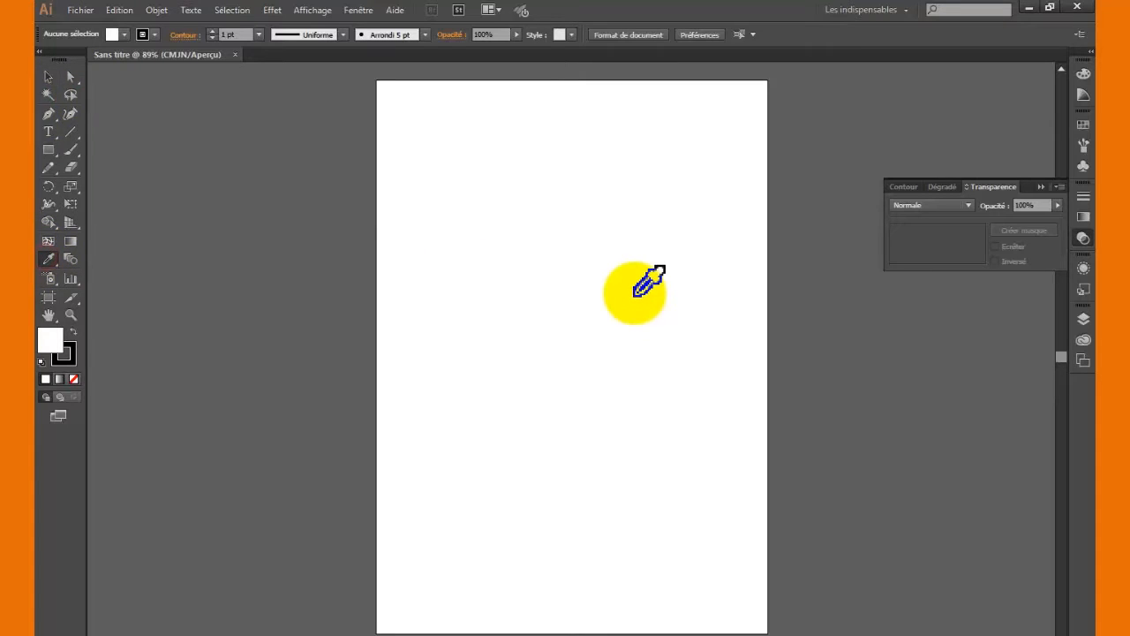
{"action": "left_click", "coordinate": [48, 78]}
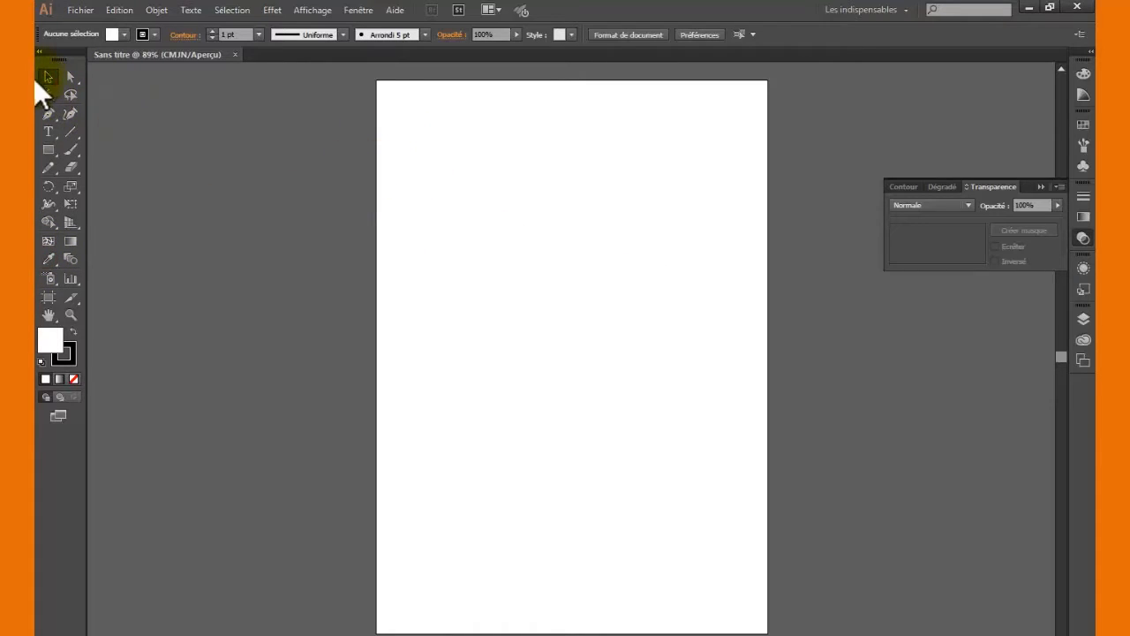
{"action": "left_click", "coordinate": [300, 204]}
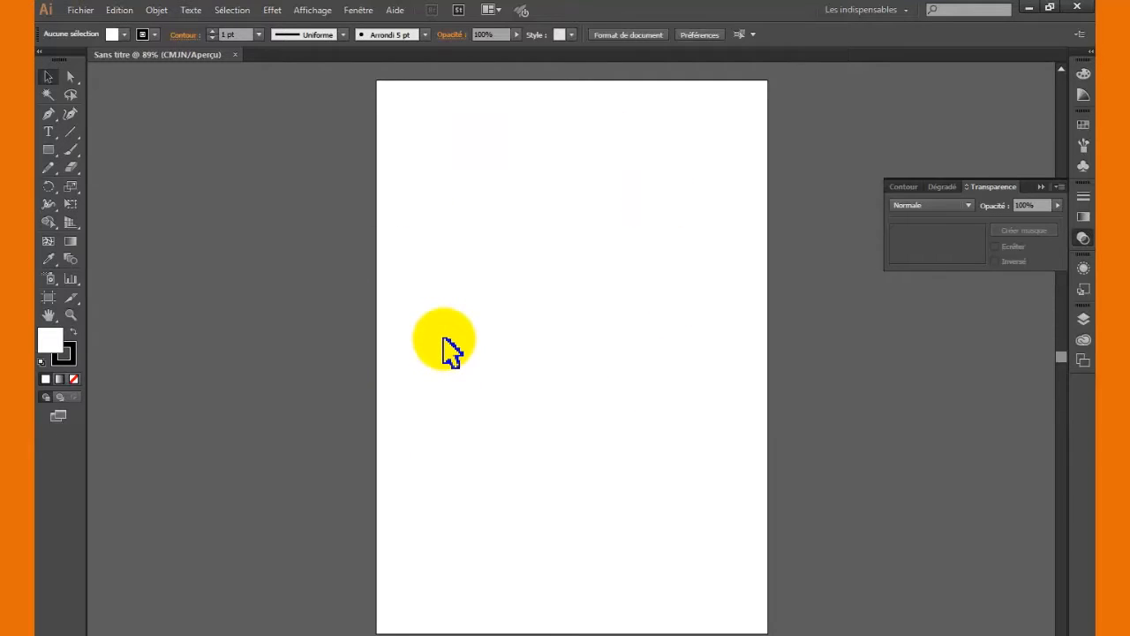
- Display the available brushes (Formes) and compare the Selection and Direct Selection tools
{"action": "key", "text": "F5"}
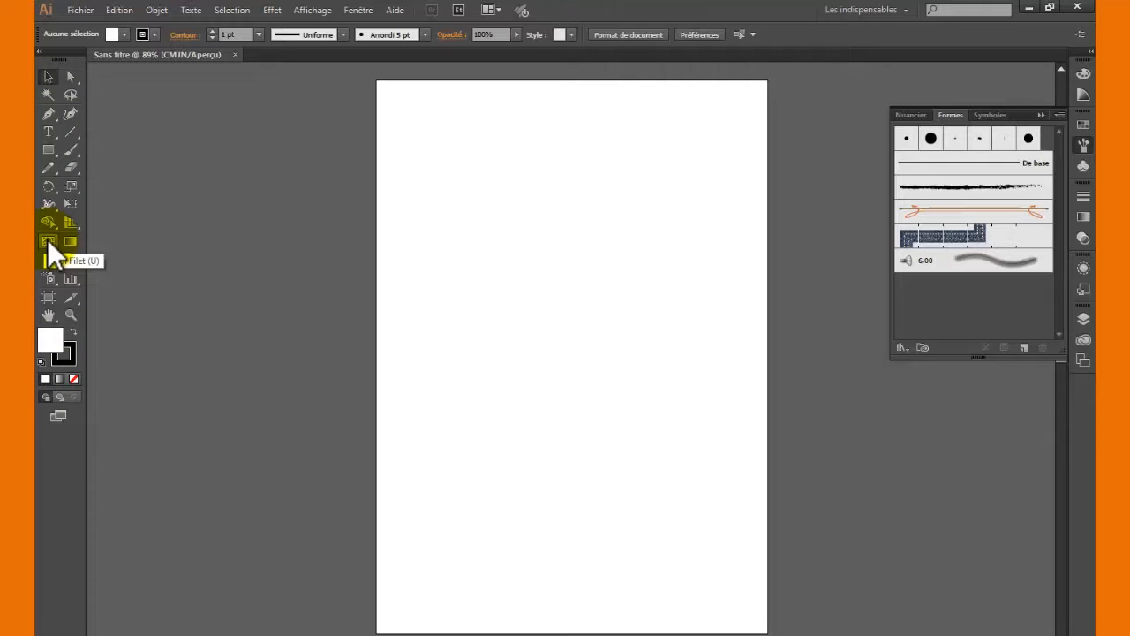
{"action": "left_click", "coordinate": [48, 77]}
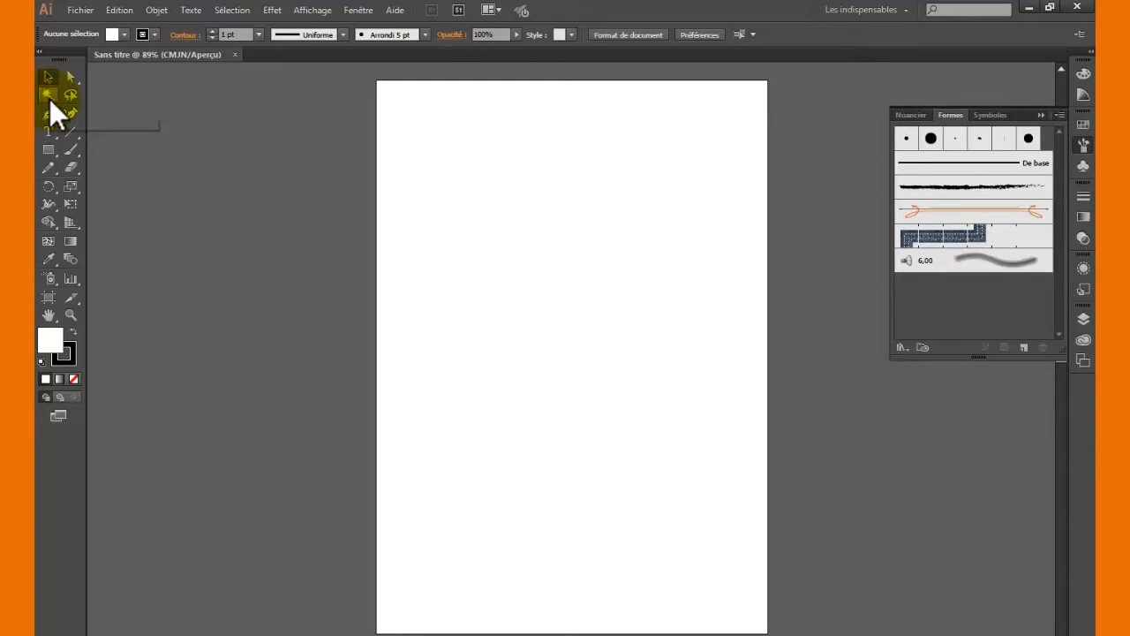
{"action": "left_click", "coordinate": [70, 78]}
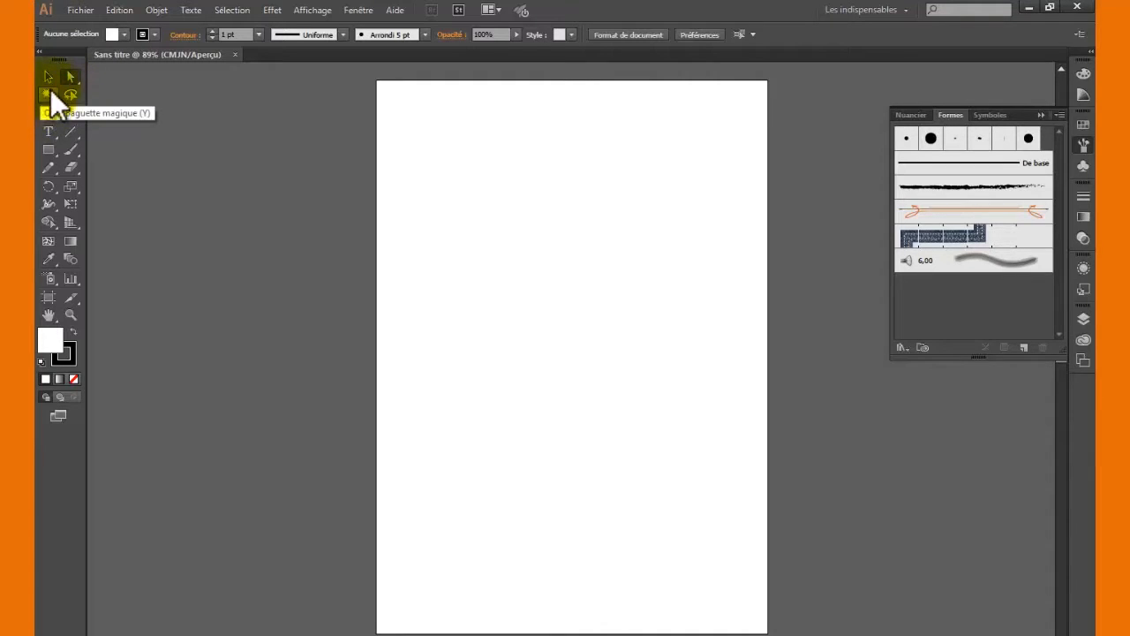
{"action": "left_click", "coordinate": [47, 76]}
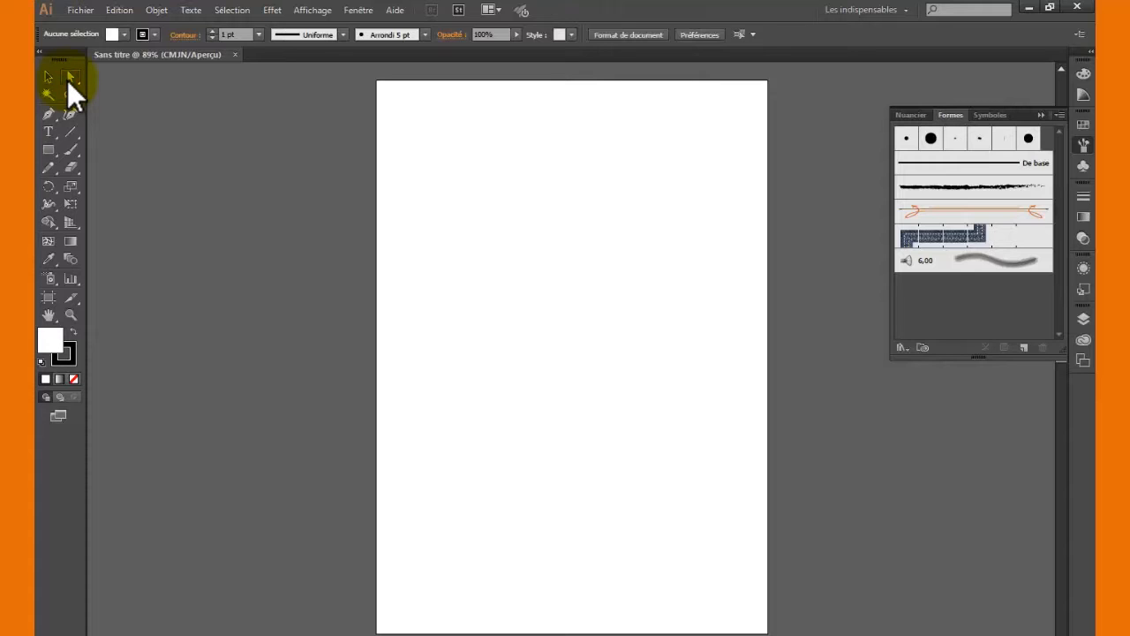
{"action": "left_click", "coordinate": [71, 74]}
{"action": "left_click", "coordinate": [445, 235]}
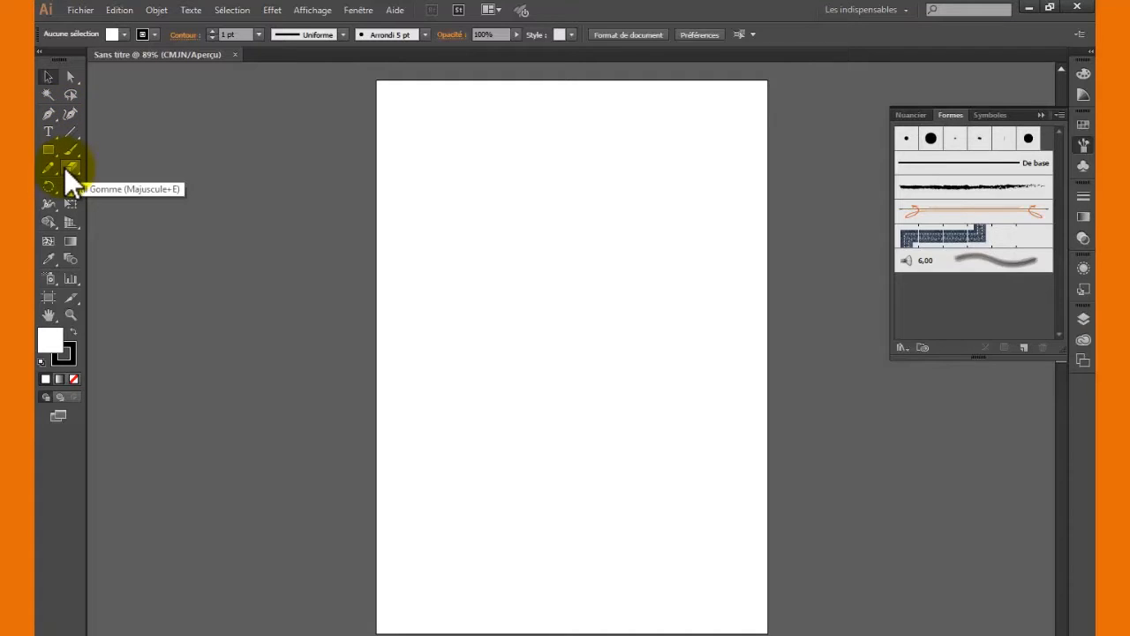
- Start a Pen path with an anchor point in the upper-left part of the page, at about X 59 mm, Y 53 mm
{"action": "left_click", "coordinate": [51, 113]}
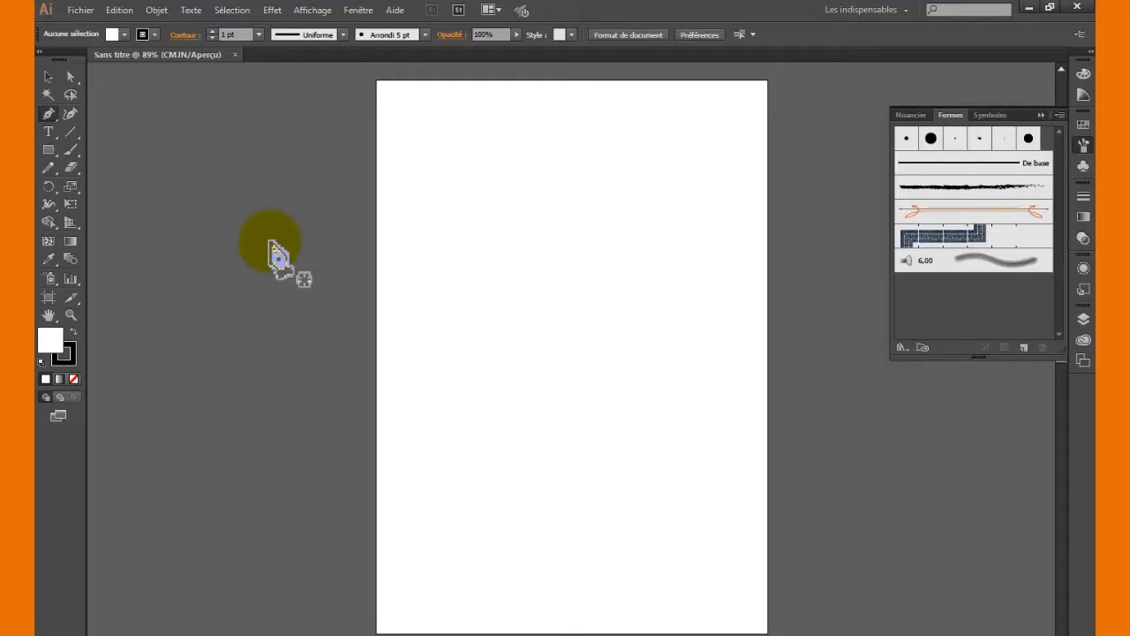
{"action": "left_click", "coordinate": [486, 180]}
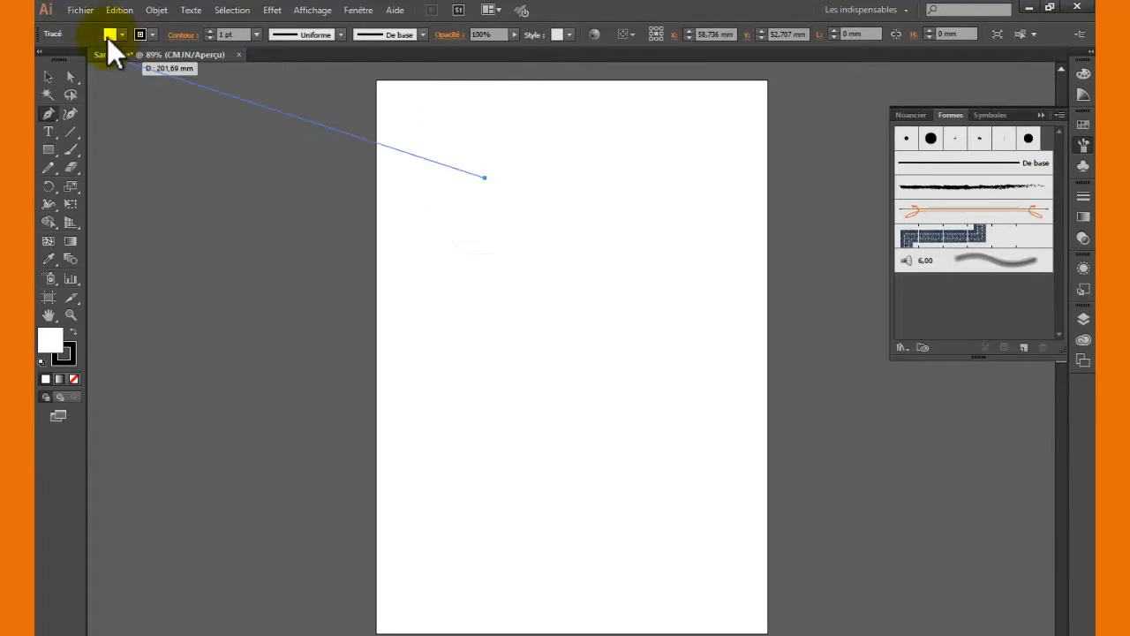
- Turn off the movement preview for the Pen tool (Outil Plume) in the anchor point selection and display preferences
{"action": "left_click", "coordinate": [120, 12]}
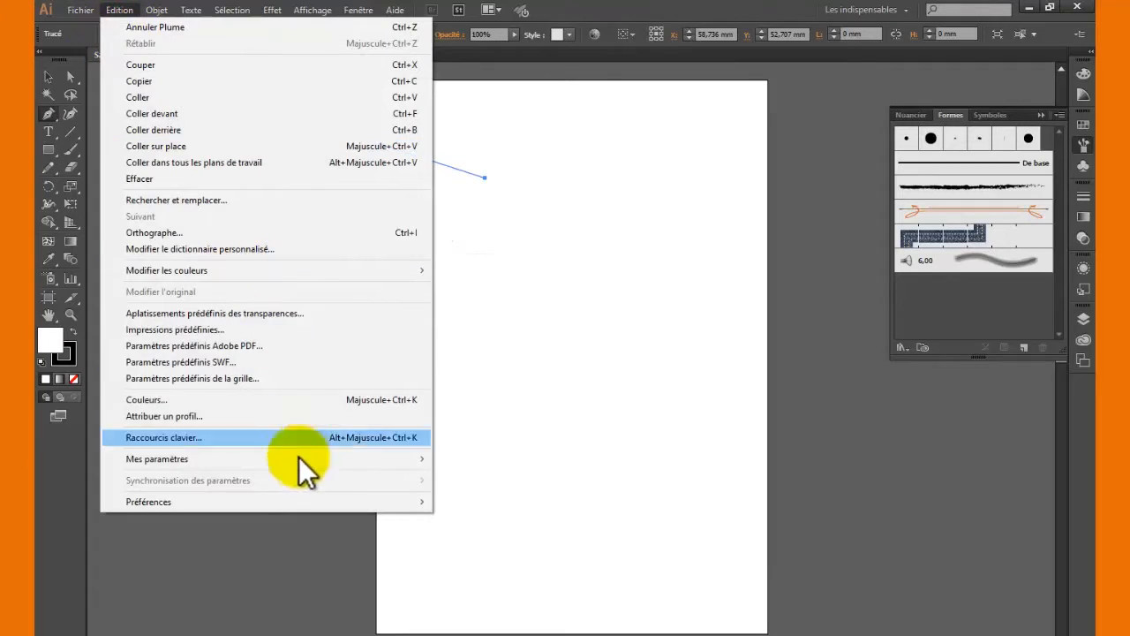
{"action": "mouse_move", "coordinate": [371, 501]}
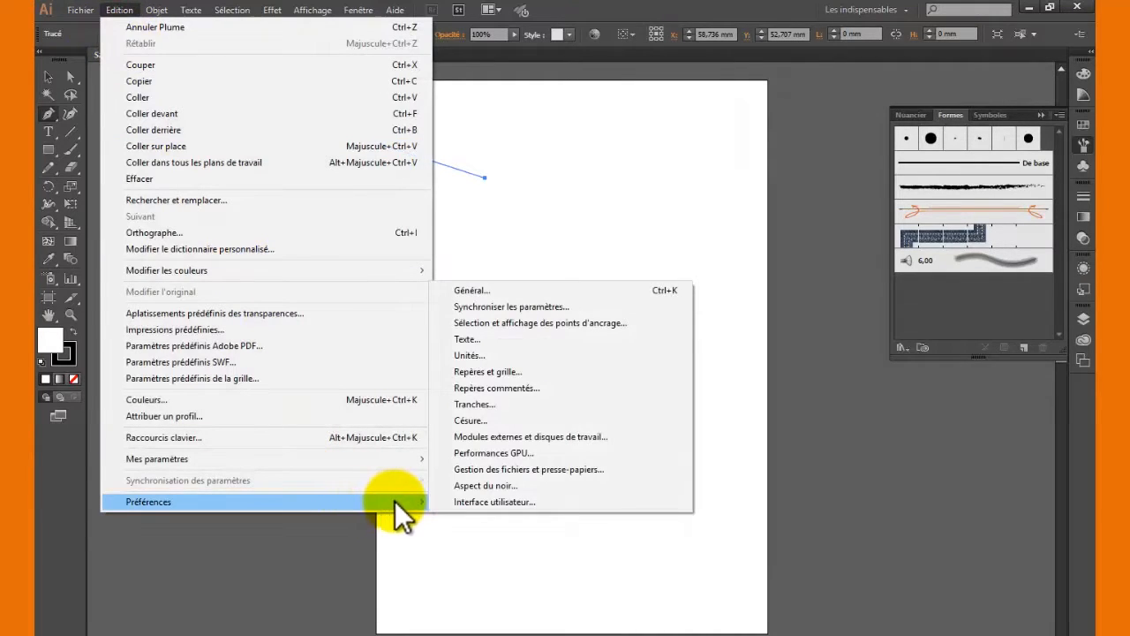
{"action": "left_click", "coordinate": [506, 322]}
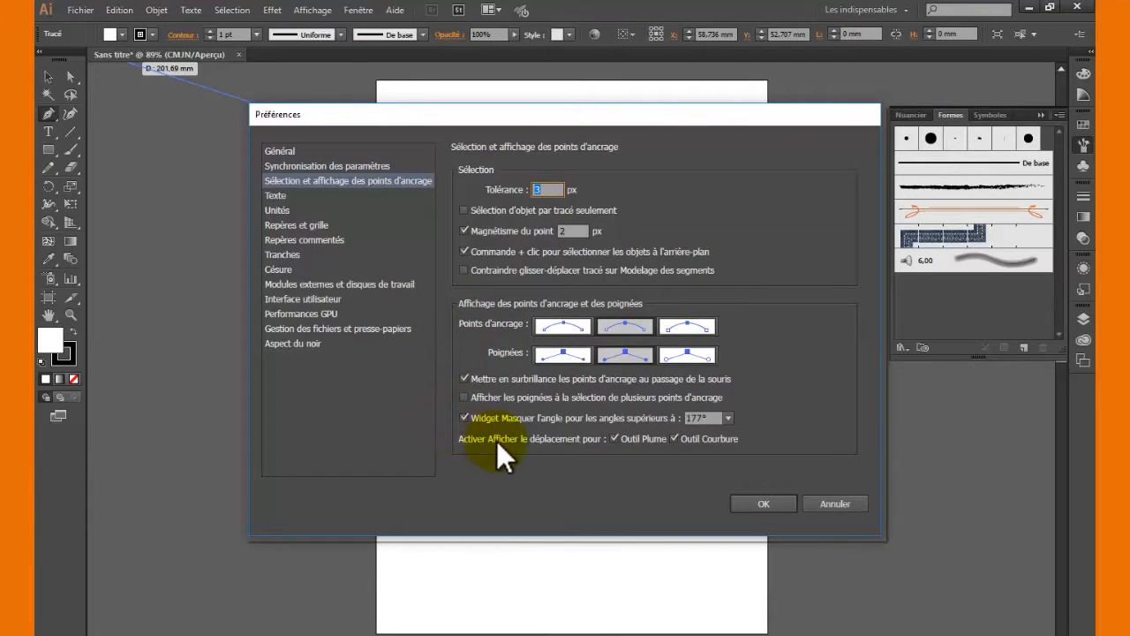
{"action": "left_click", "coordinate": [614, 438]}
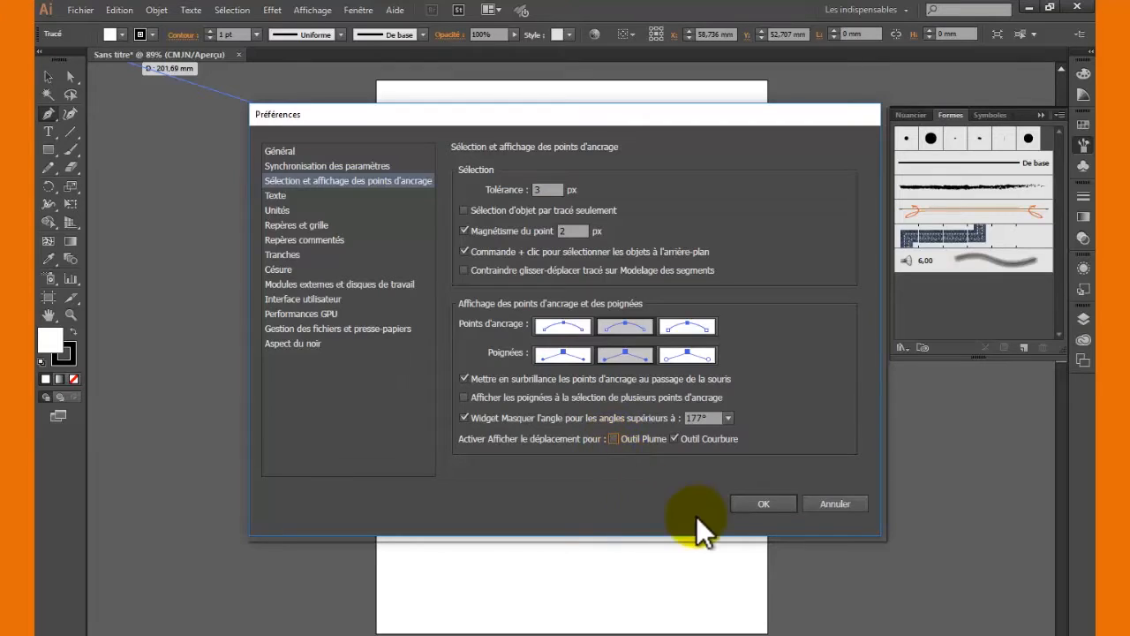
{"action": "left_click", "coordinate": [762, 505]}
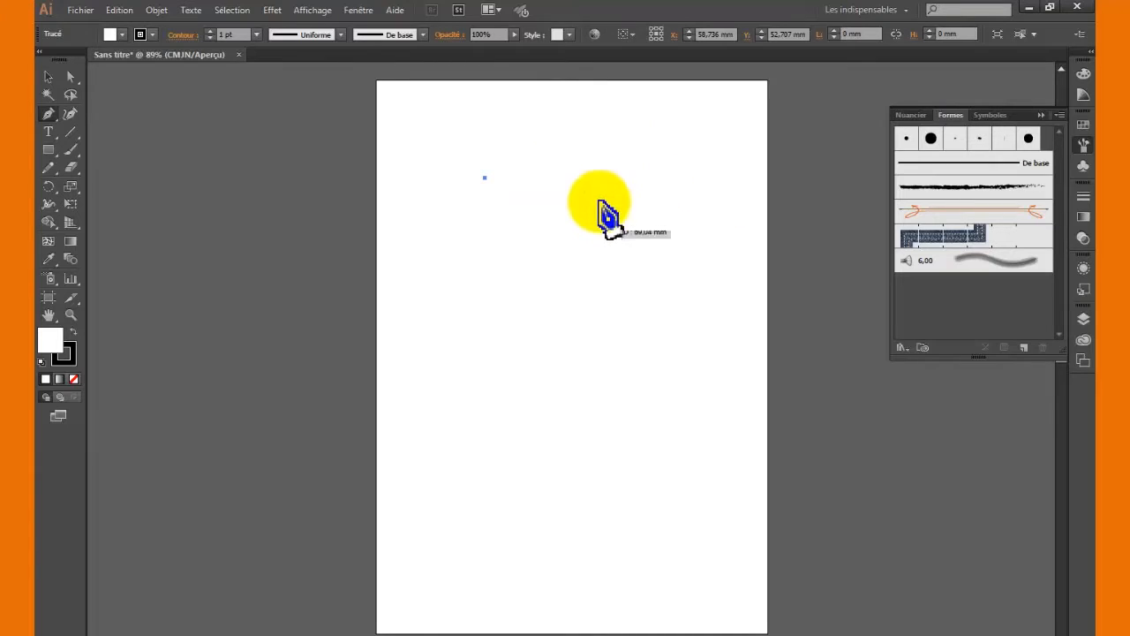
- Complete a closed quadrilateral with corners at about X 140, Y 39 mm; X 145, Y 120 mm; and X 59, Y 132 mm
{"action": "left_click", "coordinate": [637, 155]}
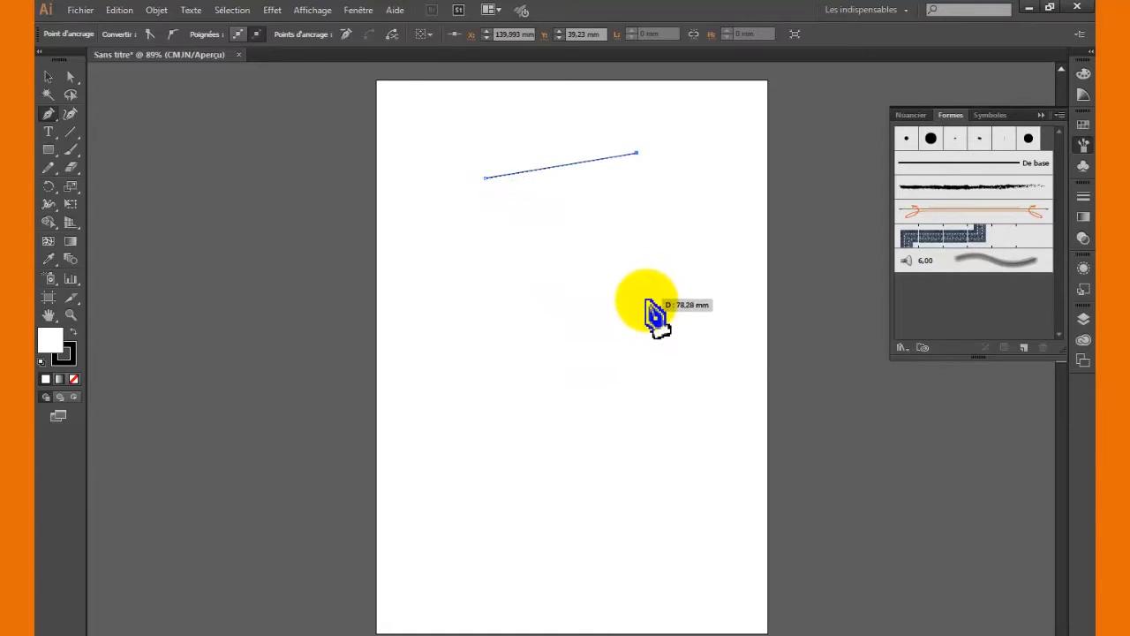
{"action": "left_click", "coordinate": [646, 305]}
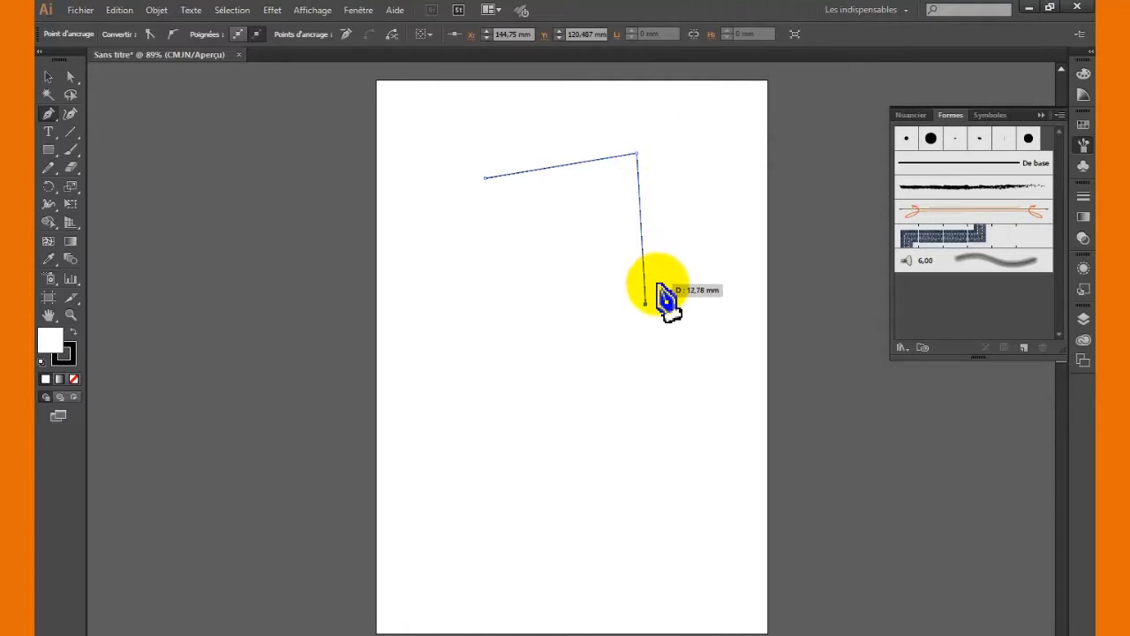
{"action": "left_click", "coordinate": [486, 325]}
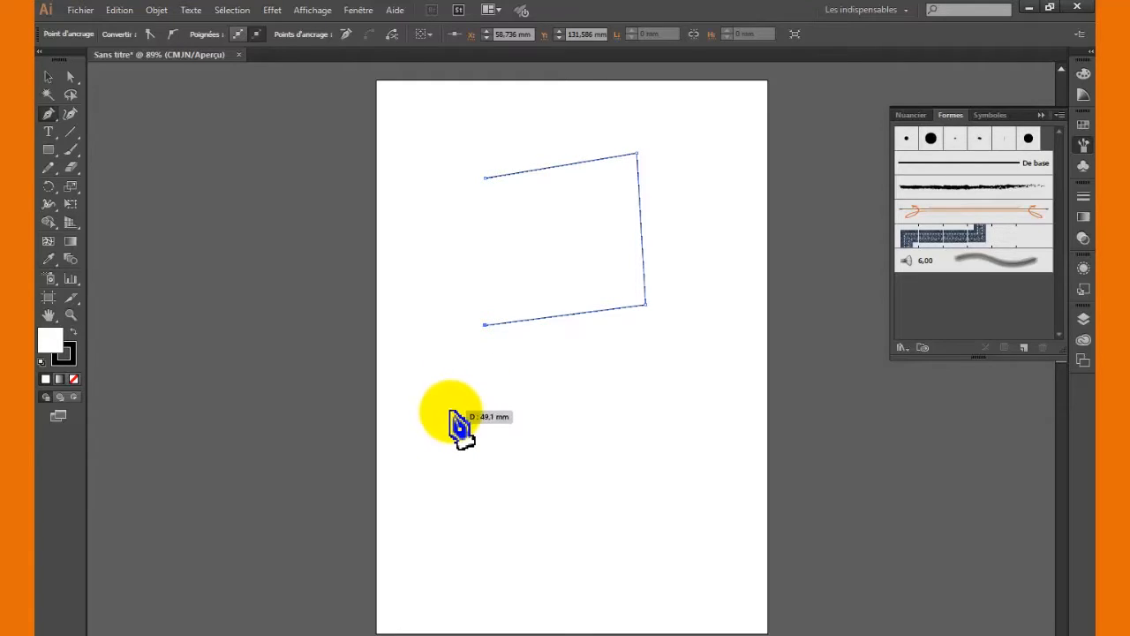
{"action": "left_click", "coordinate": [485, 179]}
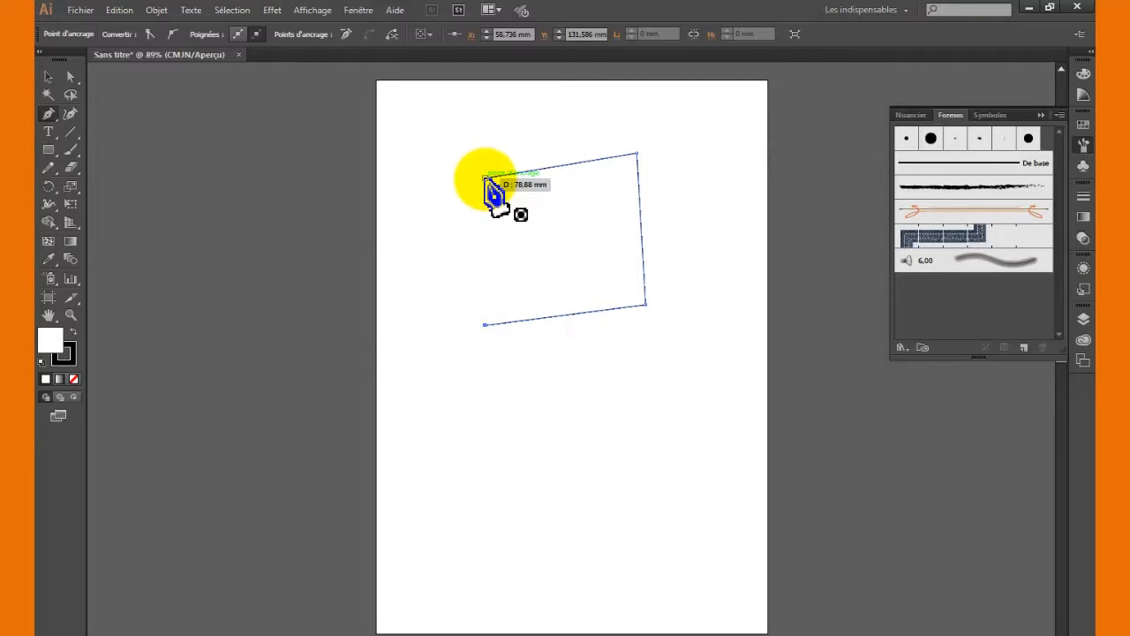
{"action": "left_click", "coordinate": [485, 179]}
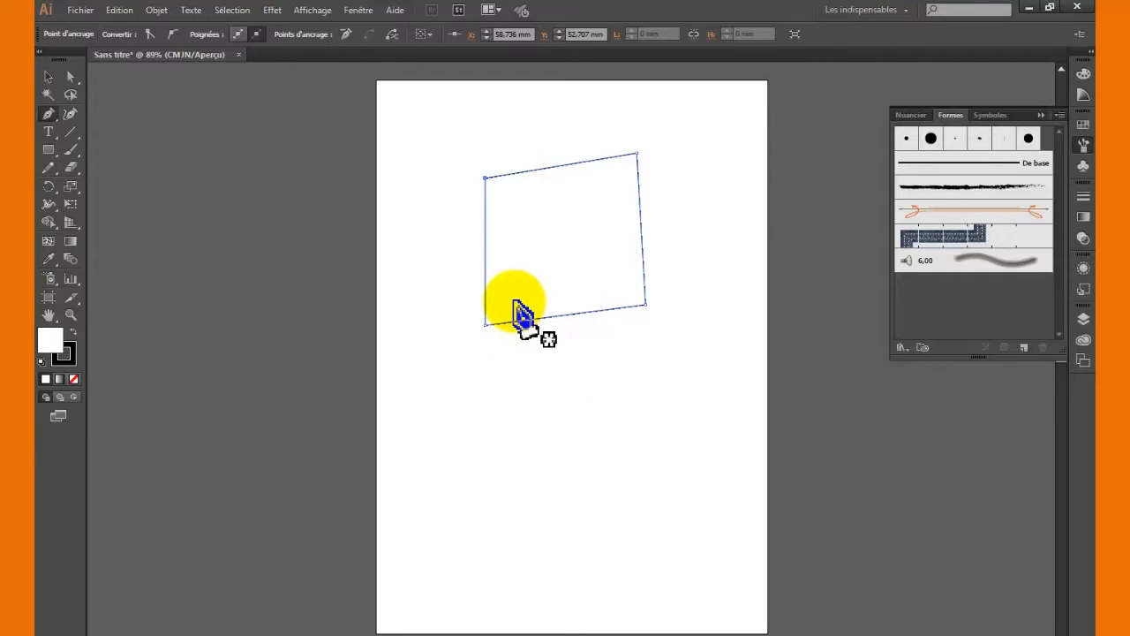
- Move the whole quadrilateral to about X 103 mm, Y 78 mm with the Selection tool, and try selecting and deselecting it
{"action": "left_click", "coordinate": [50, 75]}
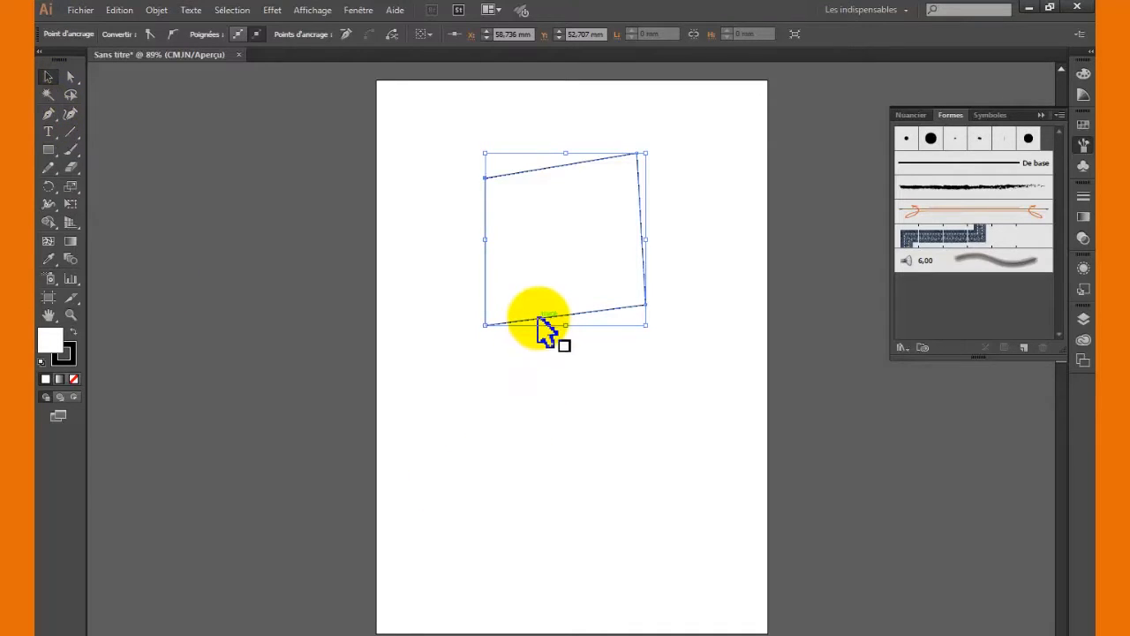
{"action": "left_click_drag", "start_coordinate": [538, 321], "coordinate": [594, 451]}
{"action": "left_click_drag", "start_coordinate": [634, 308], "coordinate": [642, 177]}
{"action": "left_click_drag", "start_coordinate": [575, 230], "coordinate": [543, 236]}
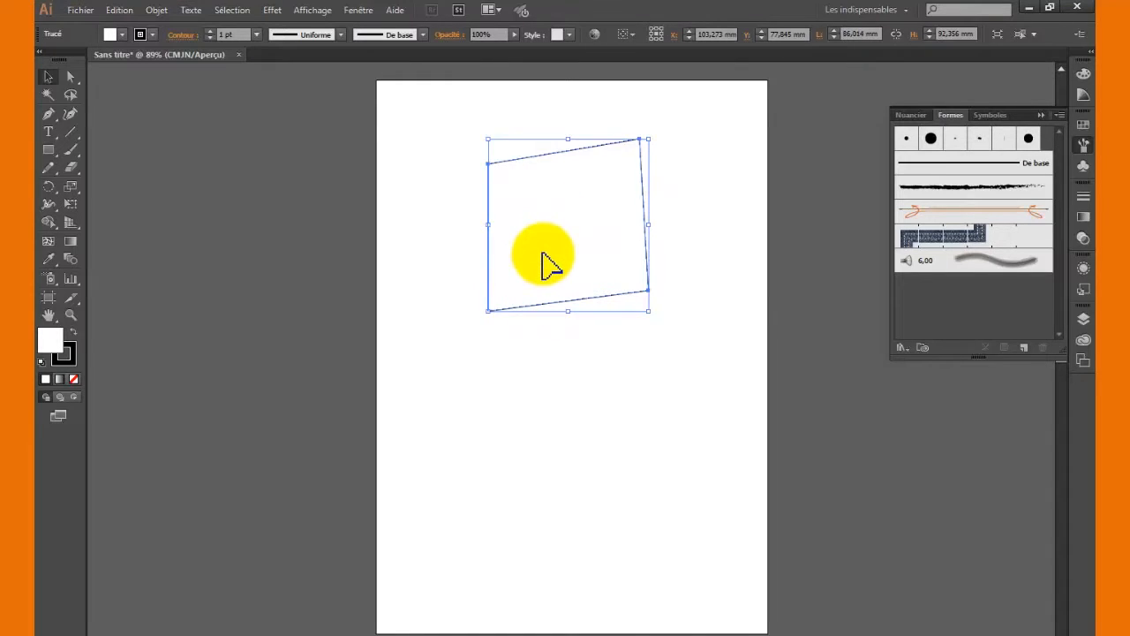
{"action": "left_click", "coordinate": [416, 390]}
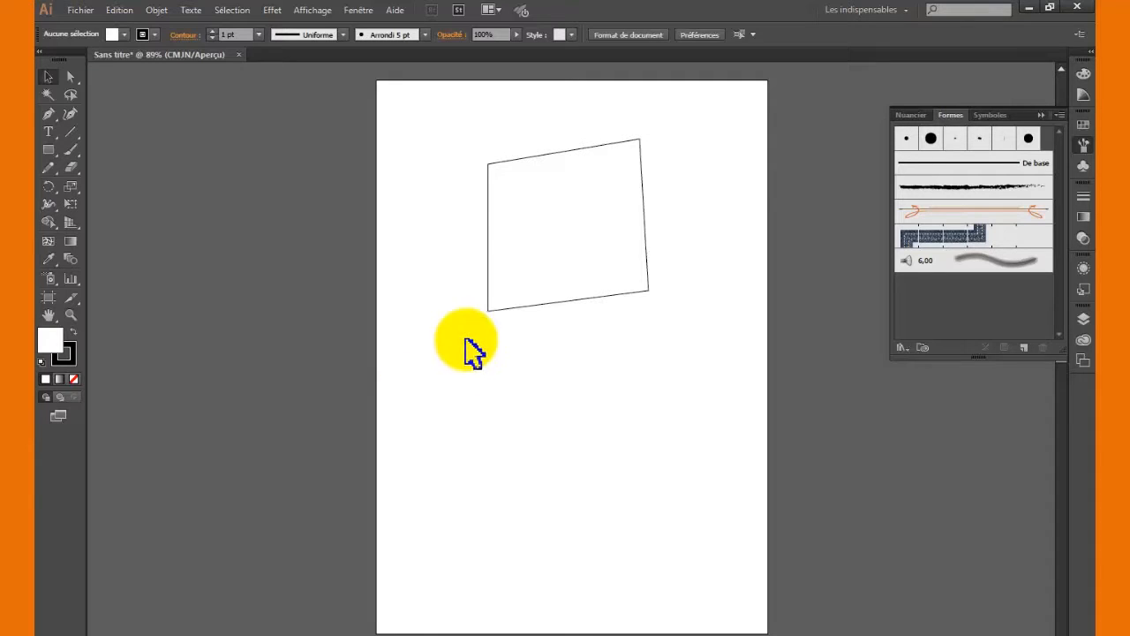
{"action": "left_click", "coordinate": [553, 206]}
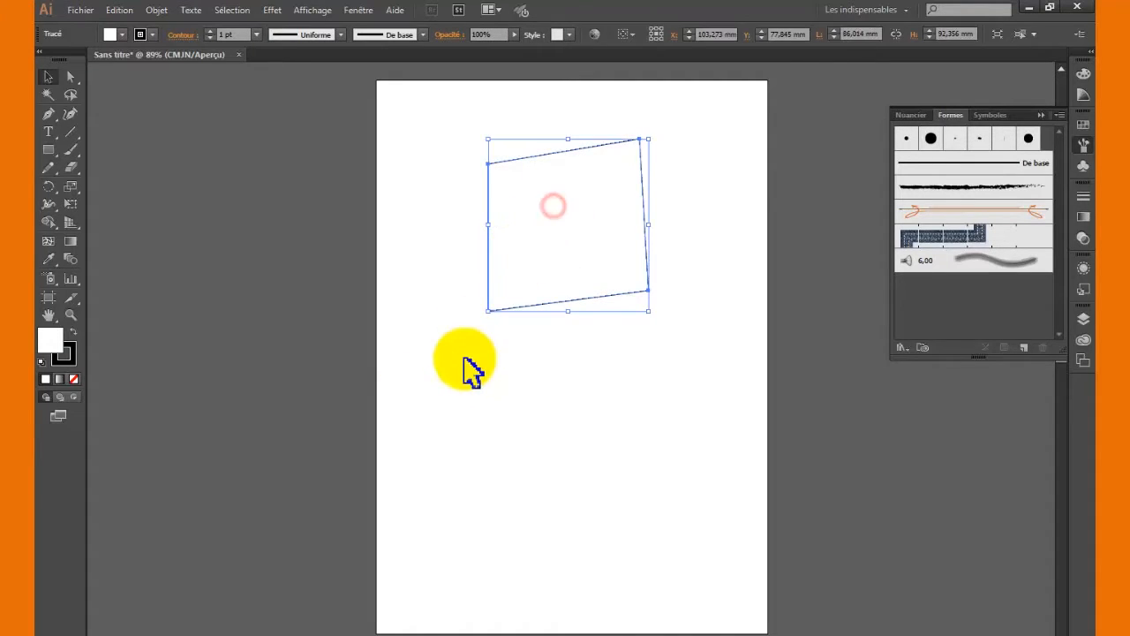
{"action": "left_click", "coordinate": [415, 404]}
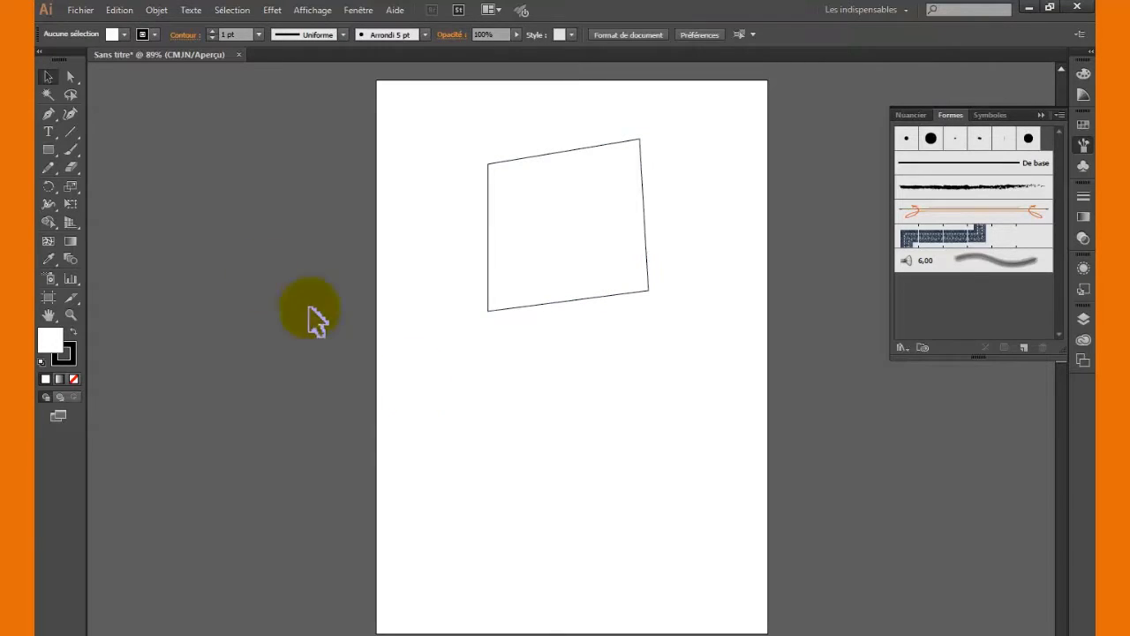
- Select the quadrilateral's upper-left anchor point with the Direct Selection tool and zoom in closely on that corner
{"action": "left_click", "coordinate": [62, 77]}
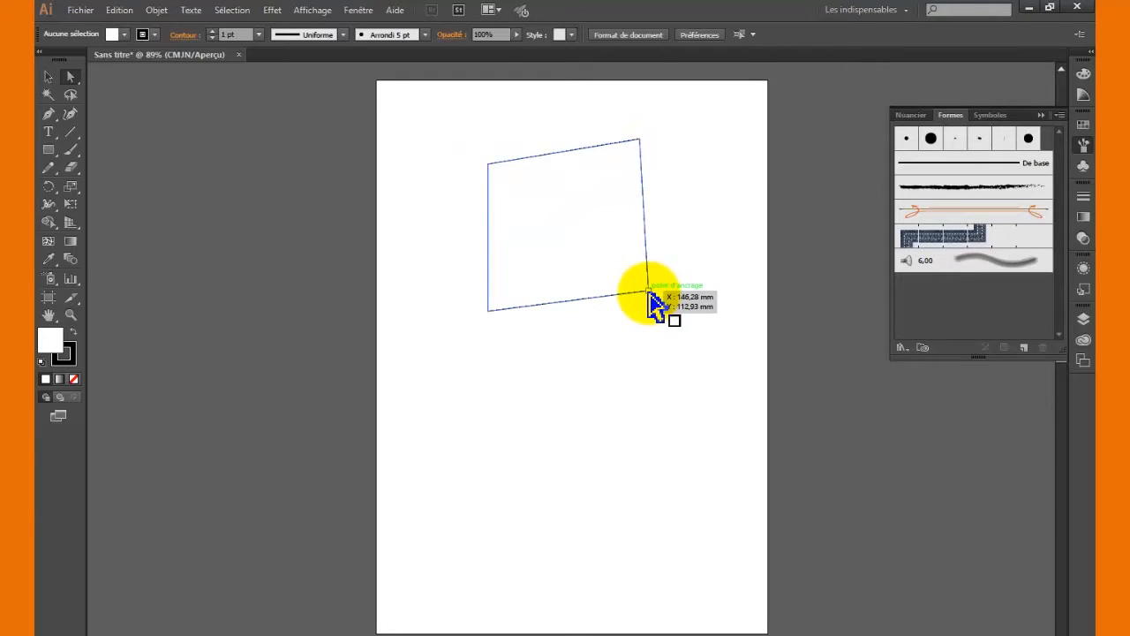
{"action": "left_click", "coordinate": [489, 165]}
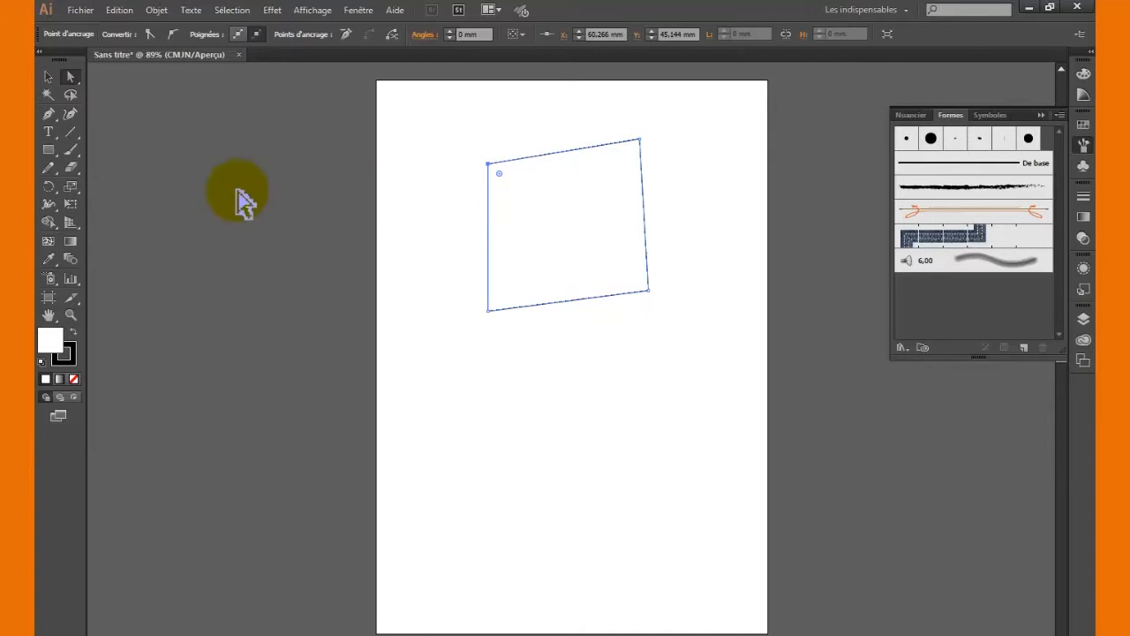
{"action": "left_click", "coordinate": [74, 316]}
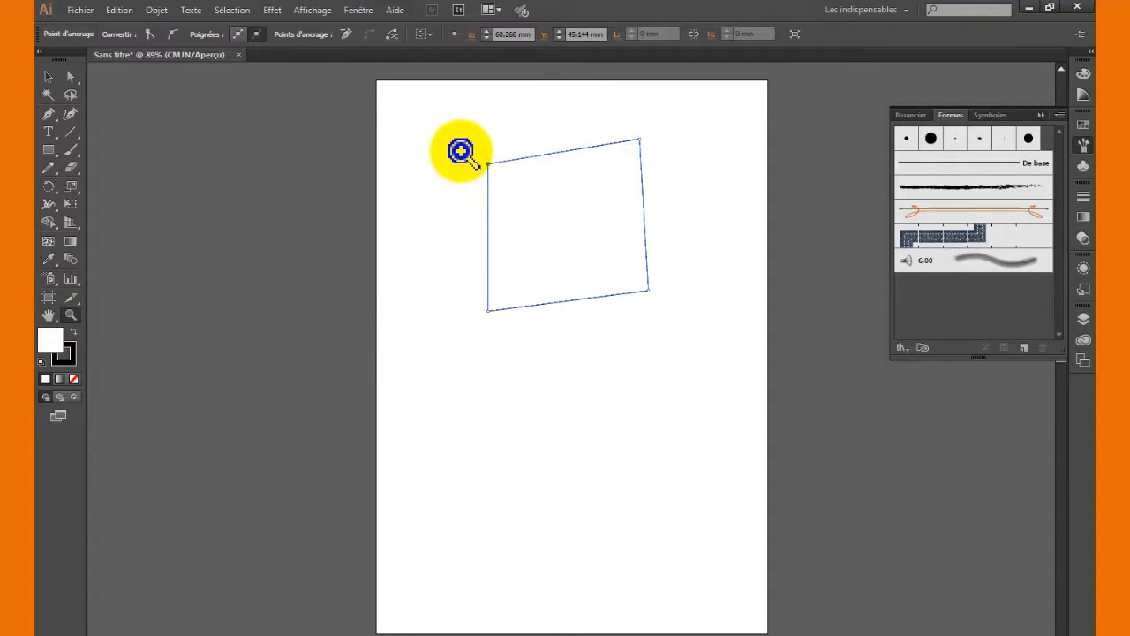
{"action": "left_click_drag", "start_coordinate": [463, 140], "coordinate": [511, 179]}
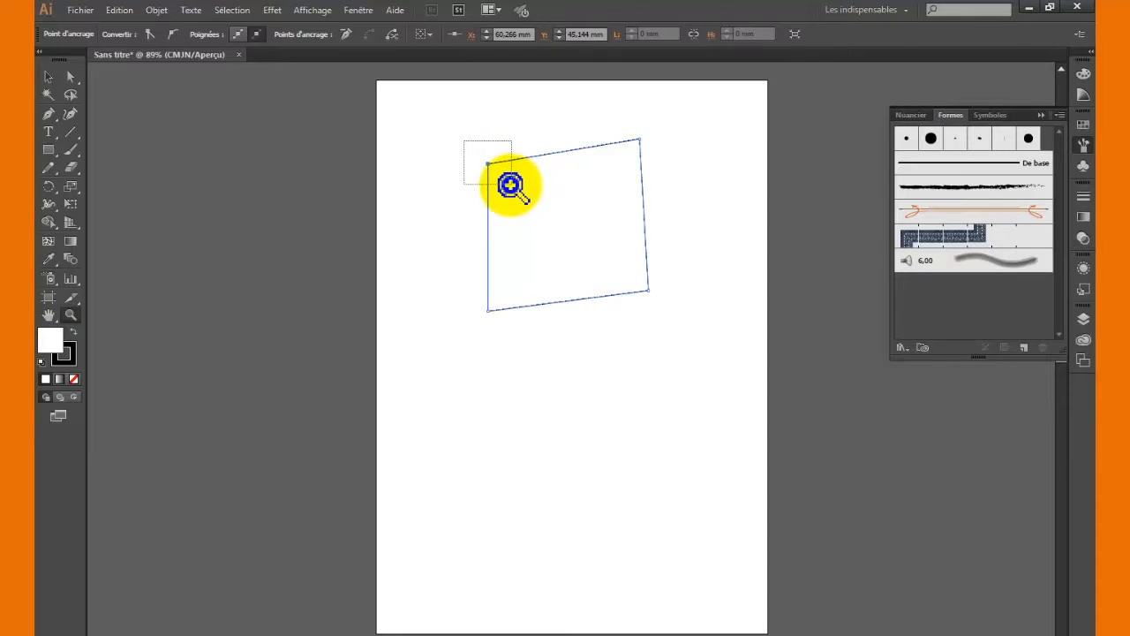
{"action": "left_click_drag", "start_coordinate": [510, 185], "coordinate": [511, 186]}
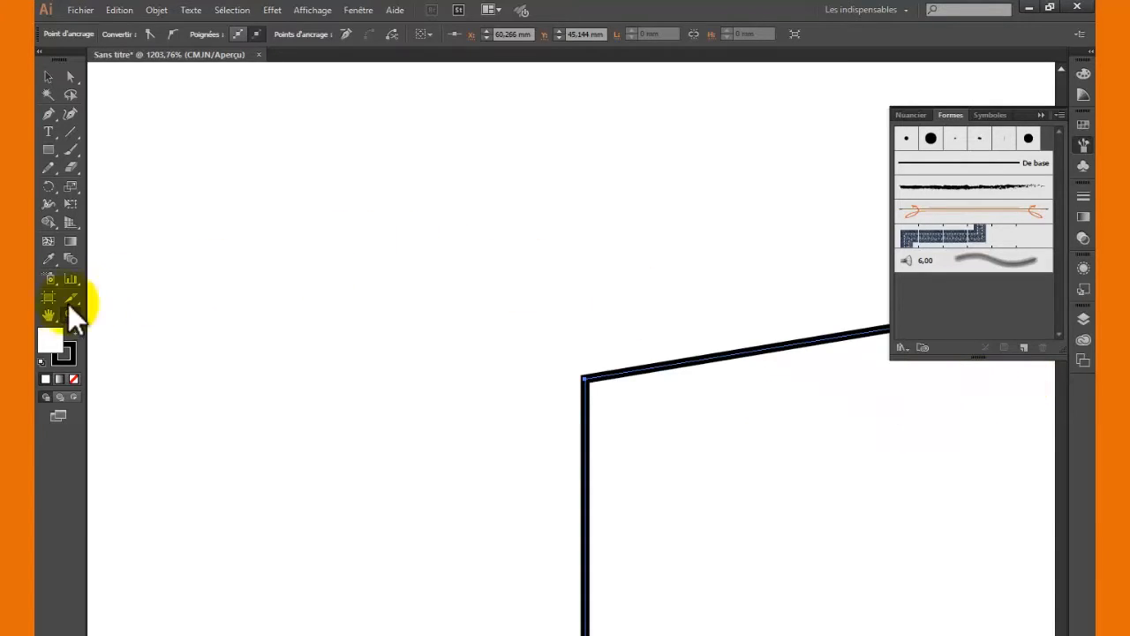
- Pan with the Hand tool along the quadrilateral's top edge to examine its upper-right corner
{"action": "left_click", "coordinate": [47, 316]}
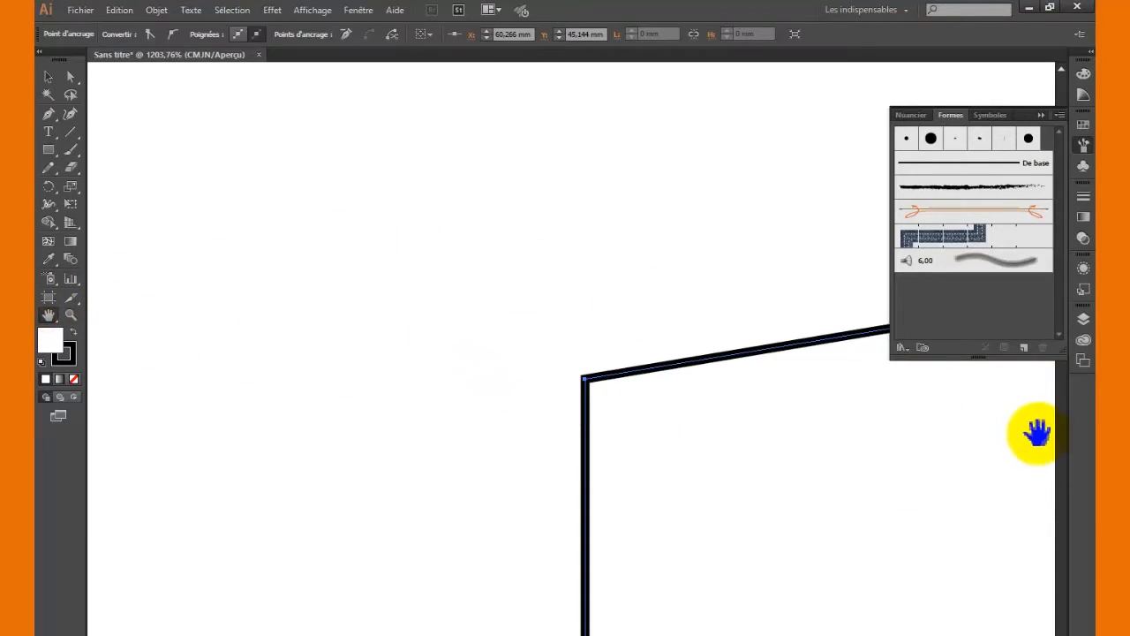
{"action": "left_click_drag", "start_coordinate": [1029, 408], "coordinate": [409, 441]}
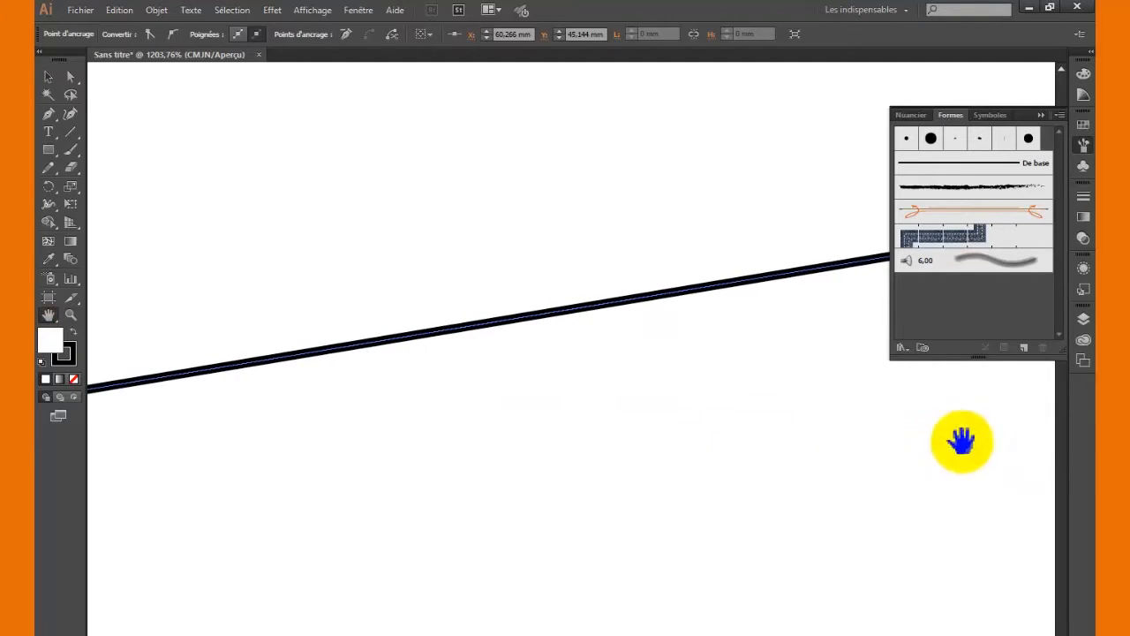
{"action": "left_click_drag", "start_coordinate": [998, 436], "coordinate": [630, 536]}
{"action": "left_click_drag", "start_coordinate": [704, 184], "coordinate": [243, 419]}
{"action": "left_click_drag", "start_coordinate": [883, 343], "coordinate": [182, 430]}
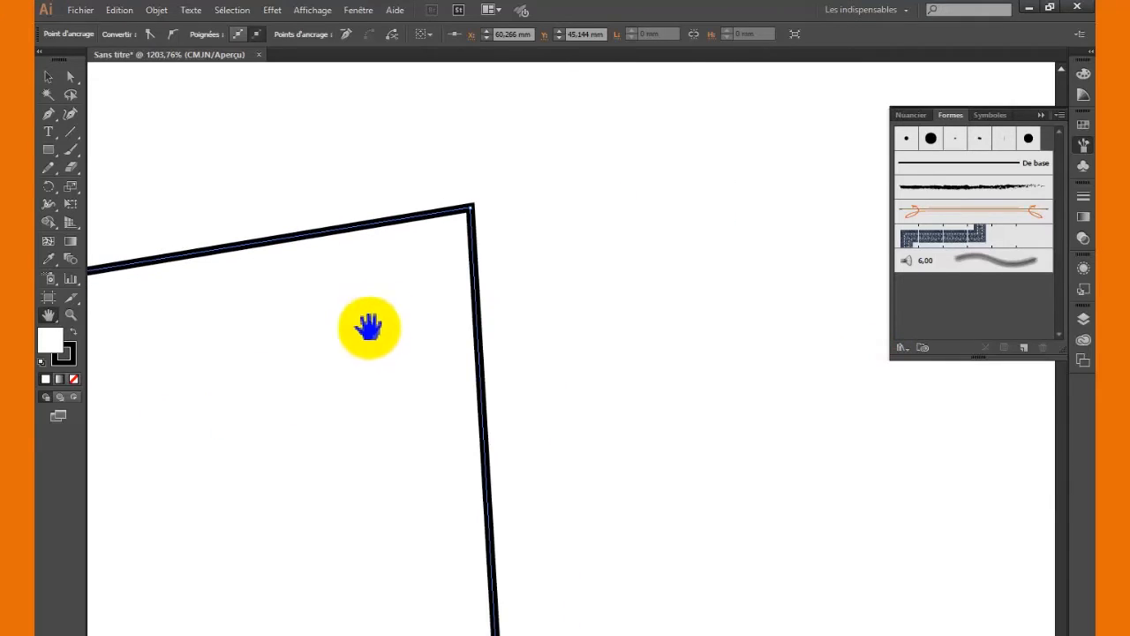
{"action": "left_click_drag", "start_coordinate": [452, 291], "coordinate": [460, 353]}
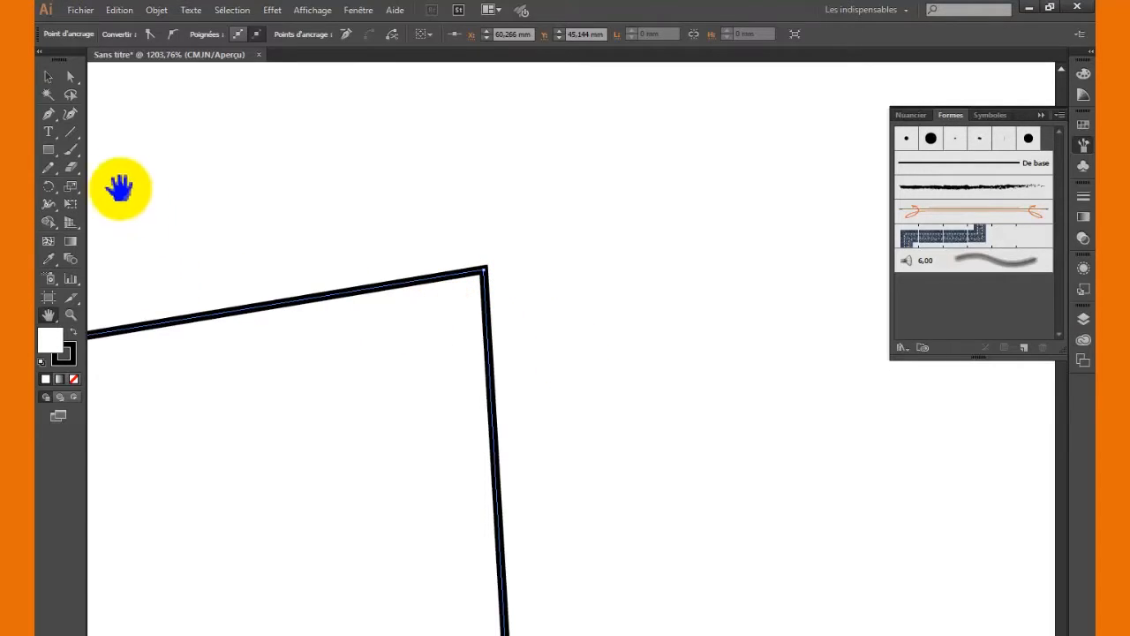
- Zoom out to 200% to view the whole quadrilateral
{"action": "left_click", "coordinate": [71, 315]}
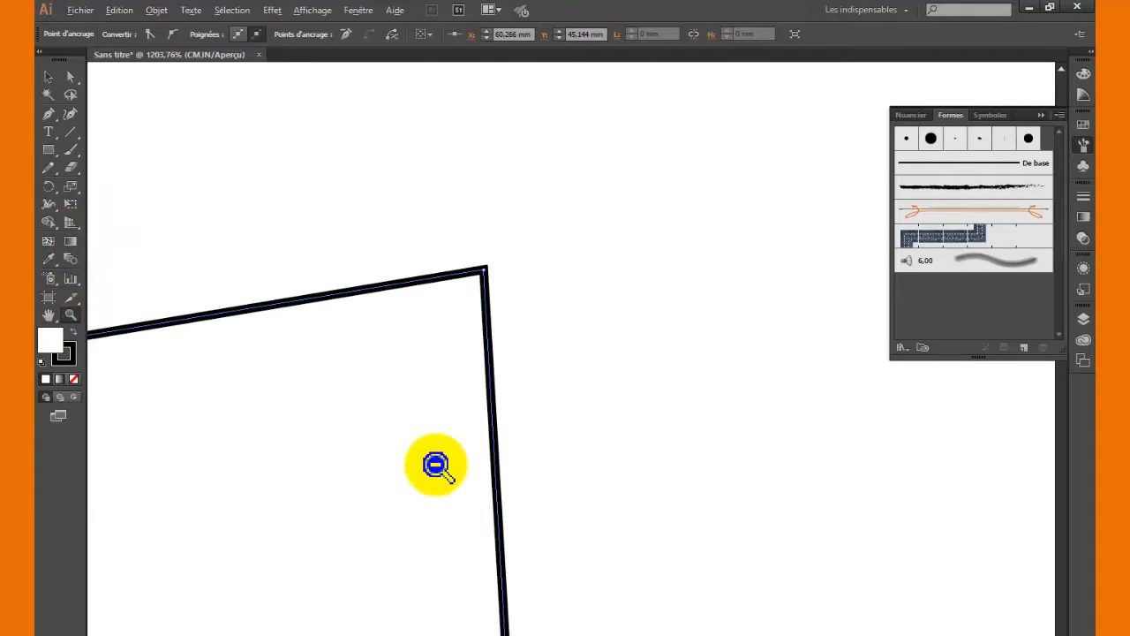
{"action": "left_click", "coordinate": [407, 394], "text": "alt"}
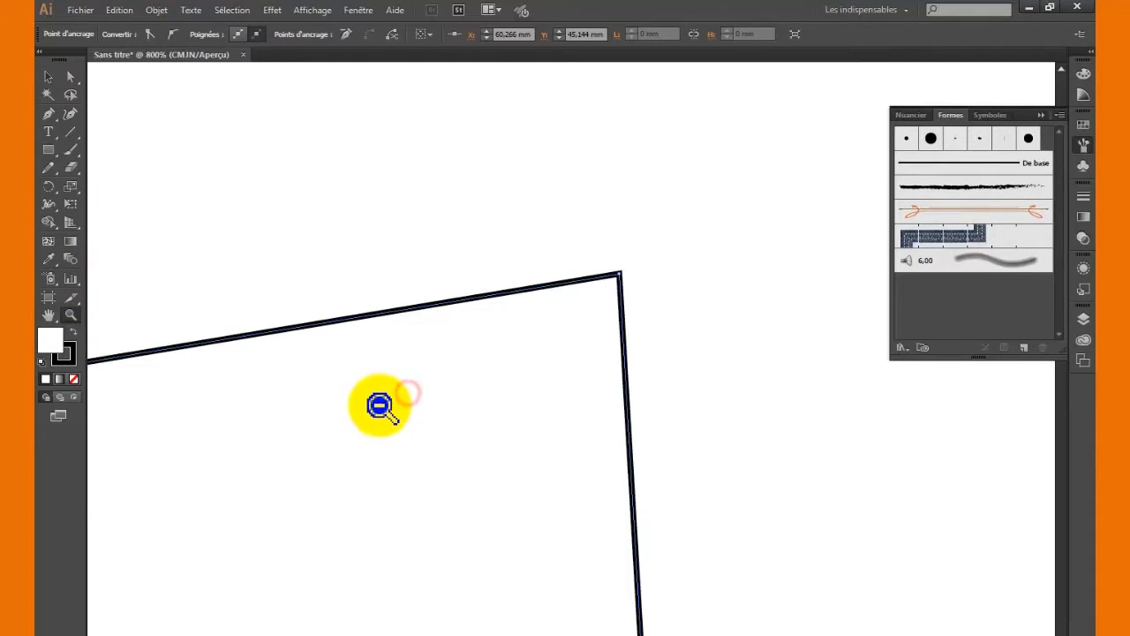
{"action": "left_click", "coordinate": [379, 404], "text": "alt"}
{"action": "left_click", "coordinate": [422, 470], "text": "alt"}
{"action": "left_click", "coordinate": [469, 478], "text": "alt"}
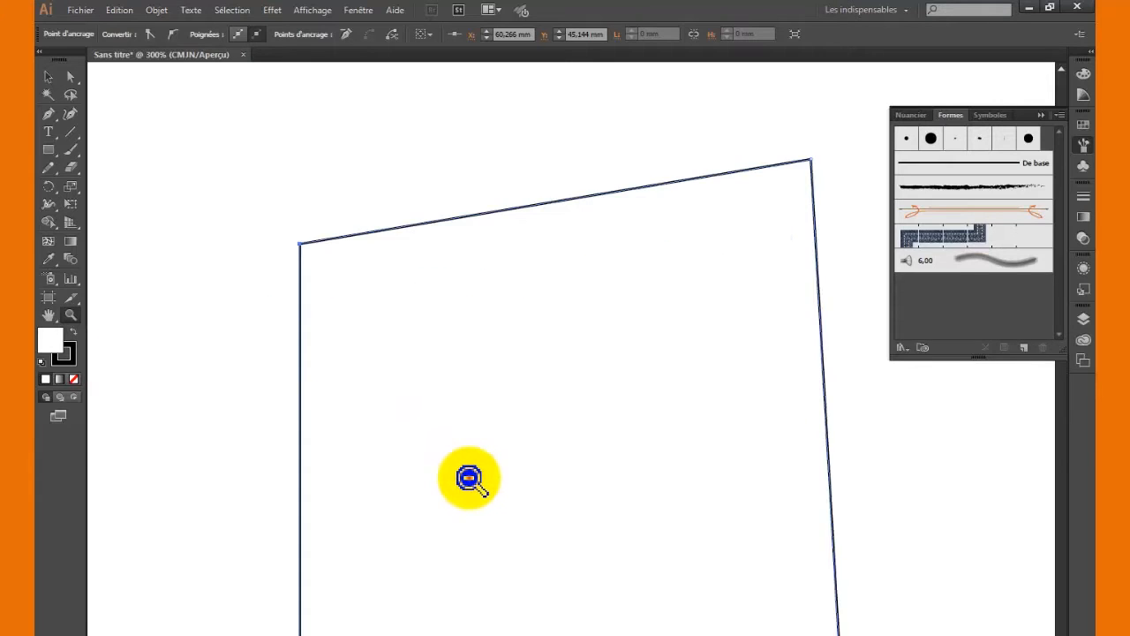
{"action": "left_click", "coordinate": [626, 471], "text": "alt"}
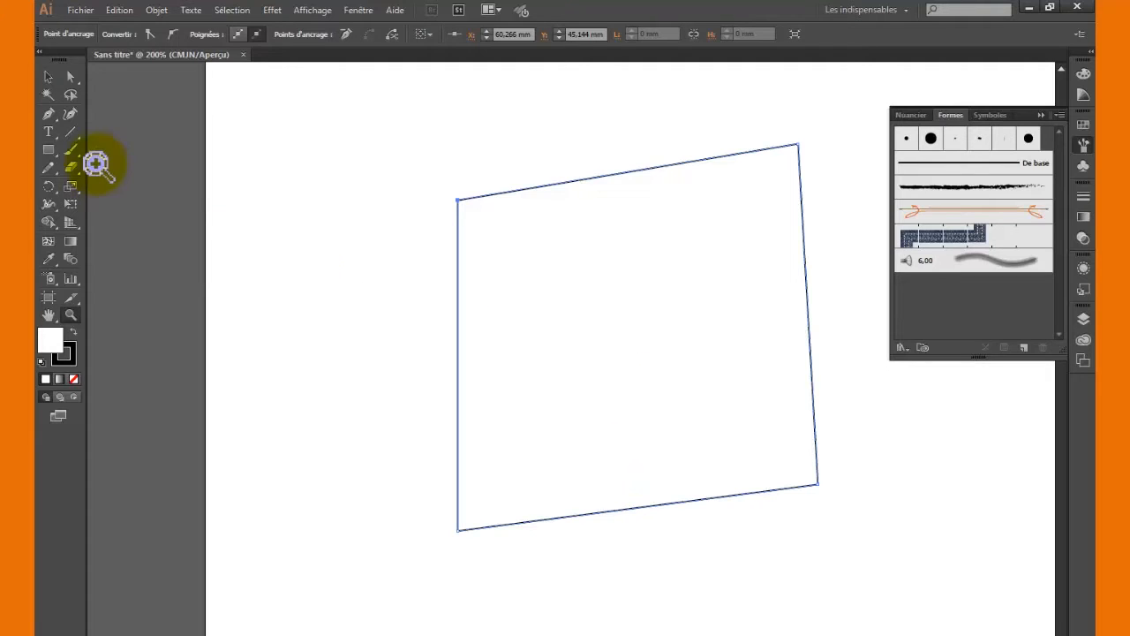
- Reshape the quadrilateral into a slanted parallelogram-like form by moving its corners individually, upper-left to about X 57, Y 35 mm and lower-left to X 34, Y 89 mm
{"action": "left_click", "coordinate": [69, 77]}
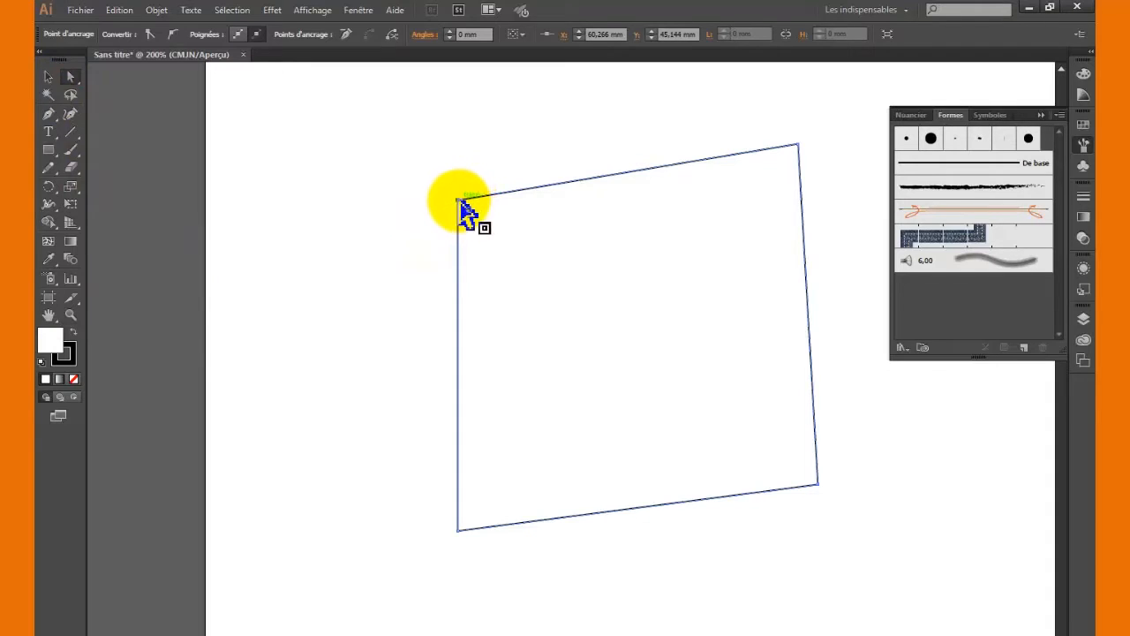
{"action": "left_click_drag", "start_coordinate": [459, 200], "coordinate": [445, 158]}
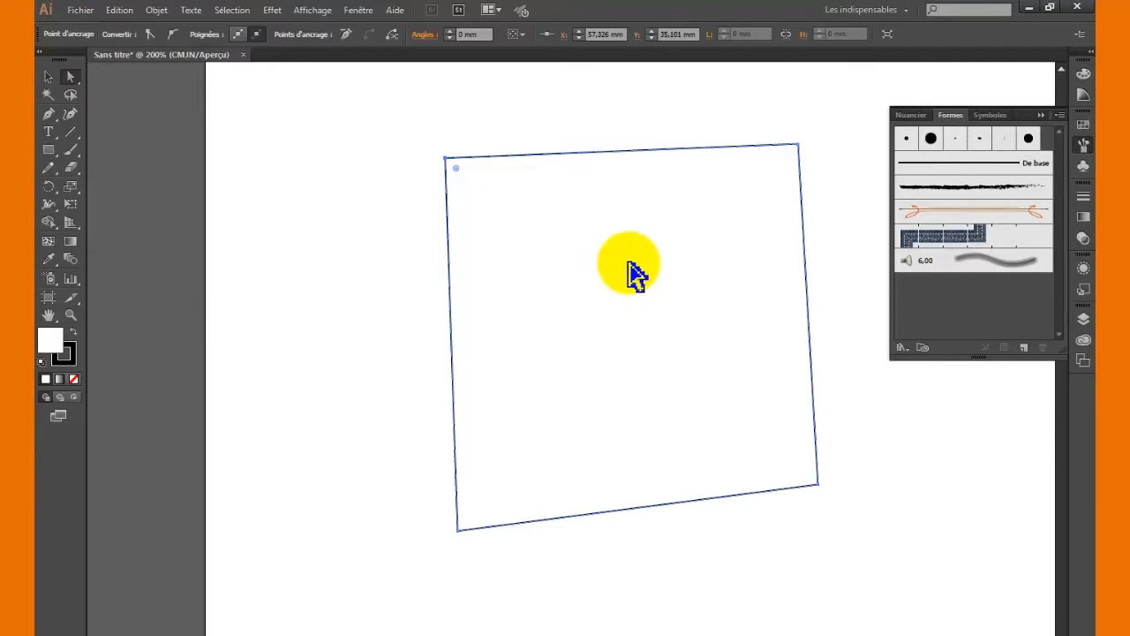
{"action": "mouse_move", "coordinate": [800, 146]}
{"action": "left_mouse_down"}
{"action": "mouse_move", "coordinate": [739, 251]}
{"action": "mouse_move", "coordinate": [805, 144]}
{"action": "left_mouse_up"}
{"action": "left_click_drag", "start_coordinate": [815, 487], "coordinate": [717, 402]}
{"action": "left_click_drag", "start_coordinate": [455, 529], "coordinate": [349, 385]}
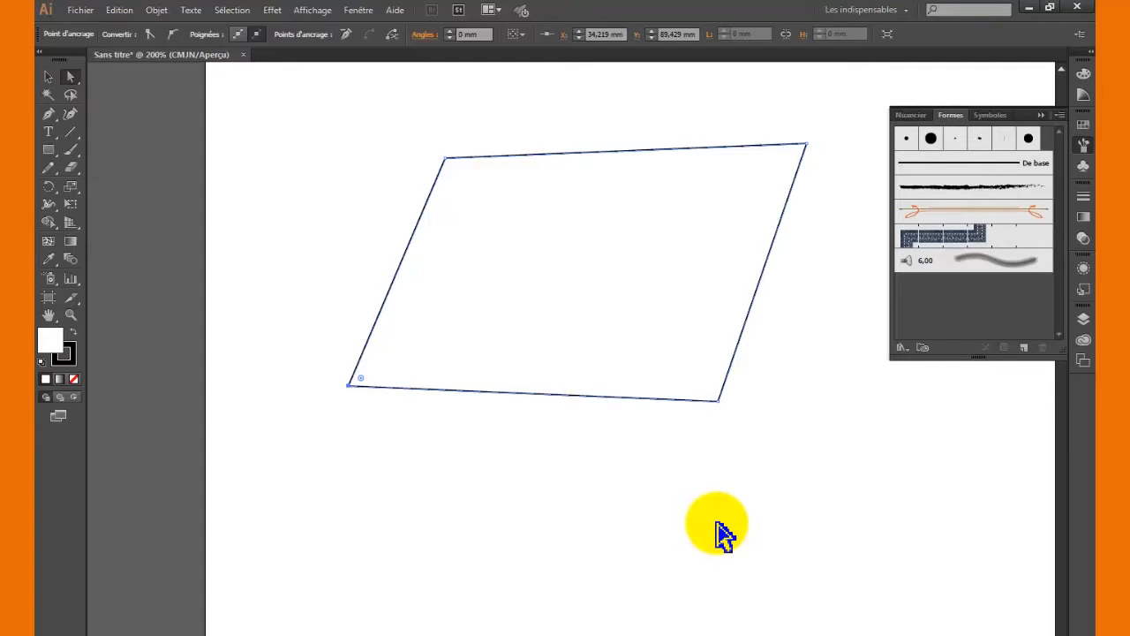
- Move the entire slanted shape with the Selection tool to about X 99 mm, Y 57 mm
{"action": "left_click", "coordinate": [50, 76]}
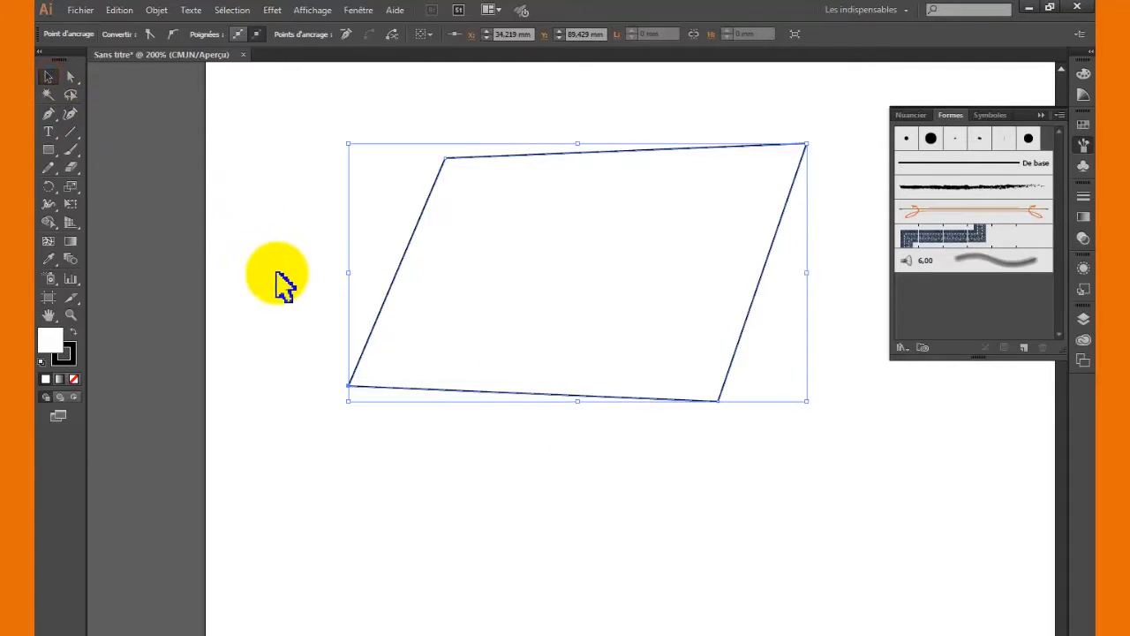
{"action": "left_click", "coordinate": [446, 163]}
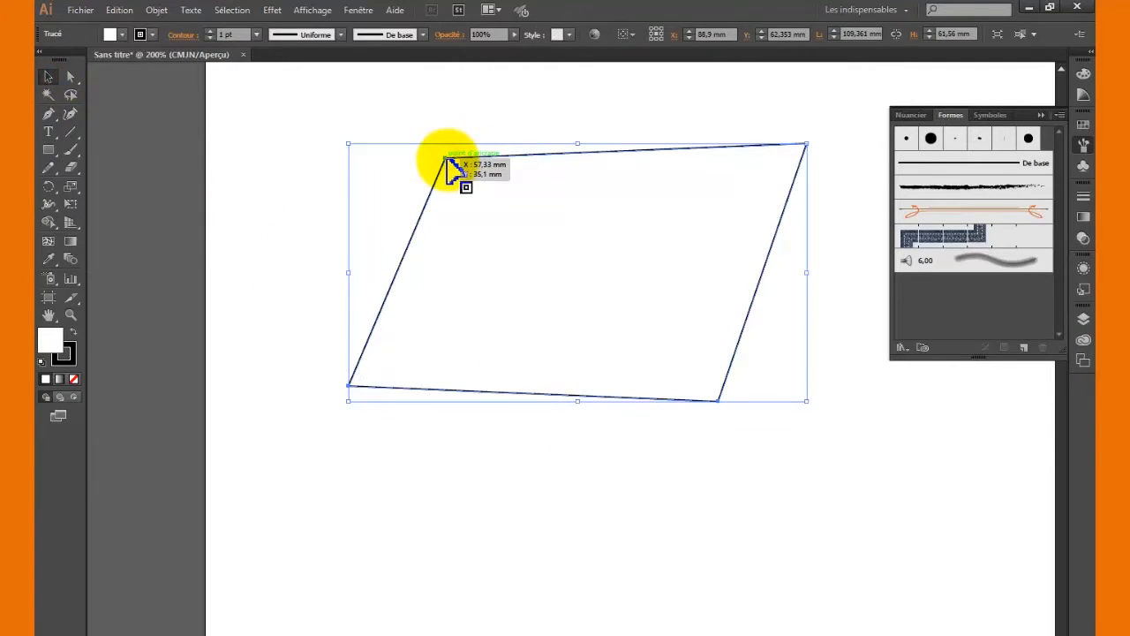
{"action": "left_click_drag", "start_coordinate": [446, 163], "coordinate": [431, 195]}
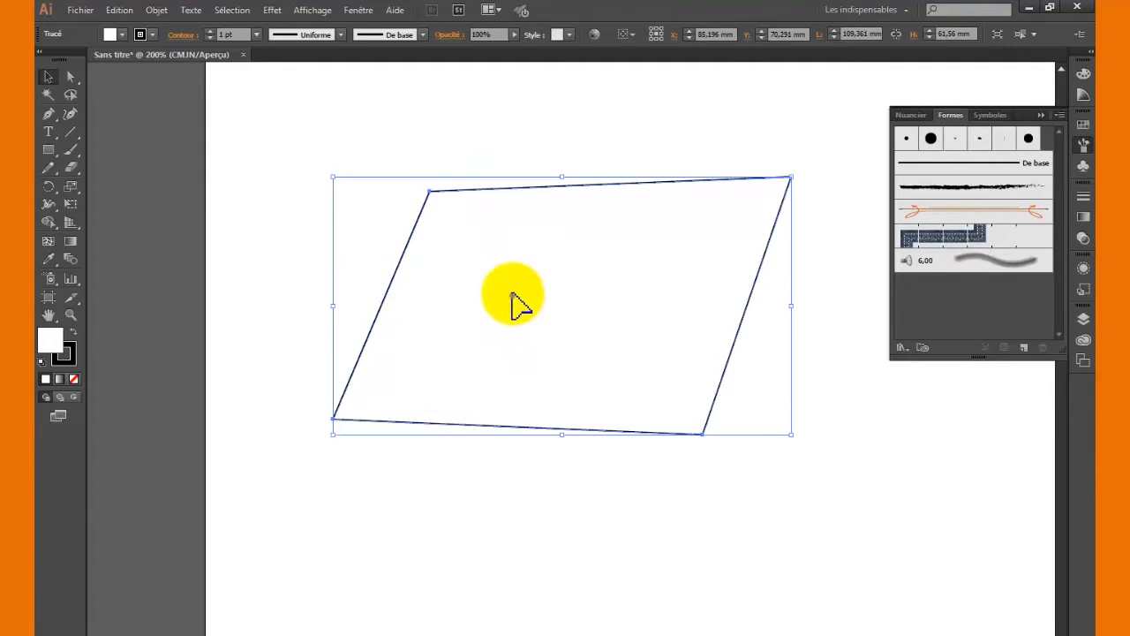
{"action": "left_click_drag", "start_coordinate": [512, 296], "coordinate": [593, 213]}
{"action": "mouse_move", "coordinate": [663, 262]}
{"action": "left_mouse_down"}
{"action": "mouse_move", "coordinate": [505, 341]}
{"action": "mouse_move", "coordinate": [672, 274]}
{"action": "left_mouse_up"}
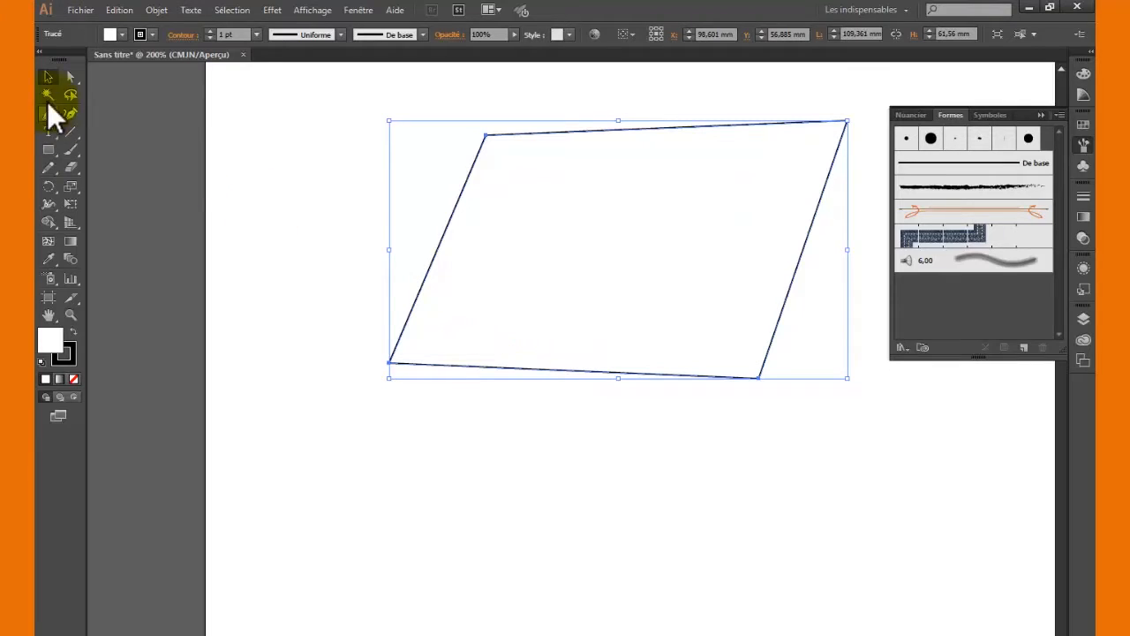
- With Direct Selection, shift the quadrilateral's two upper corners left together and move all four corners, centring the shape at about X 78, Y 75 mm
{"action": "left_click", "coordinate": [72, 76]}
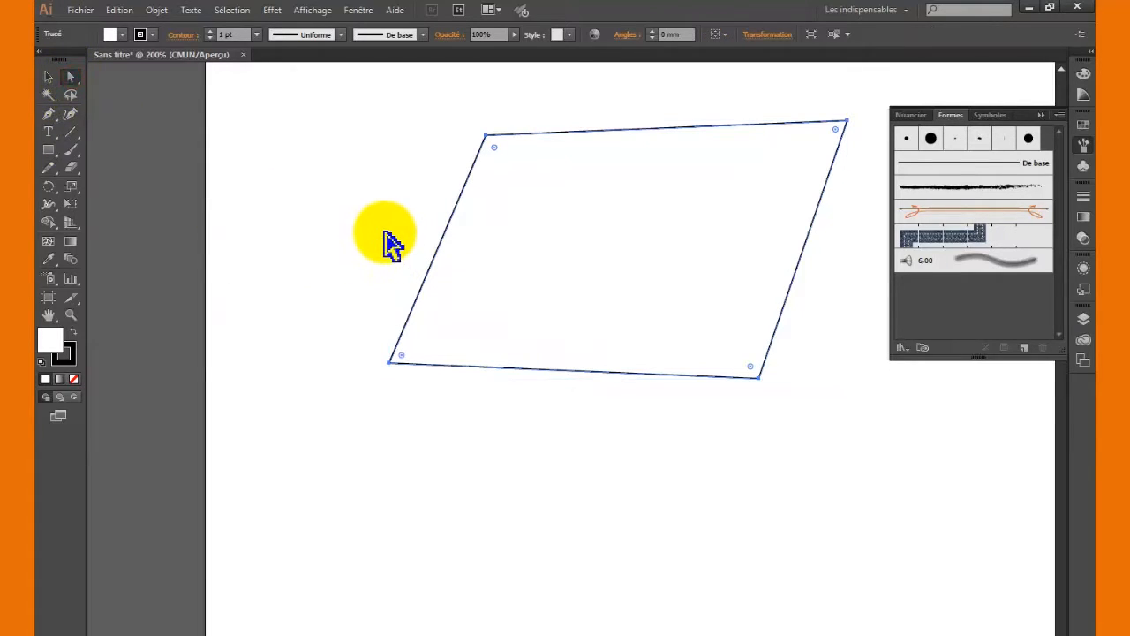
{"action": "left_click", "coordinate": [379, 201]}
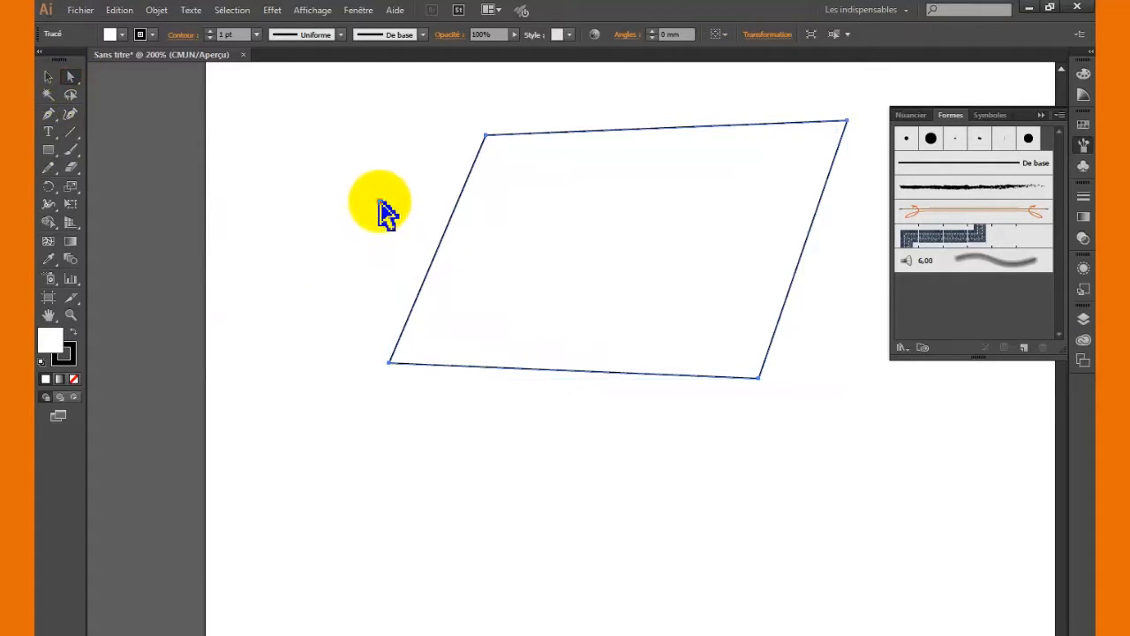
{"action": "left_click", "coordinate": [486, 135]}
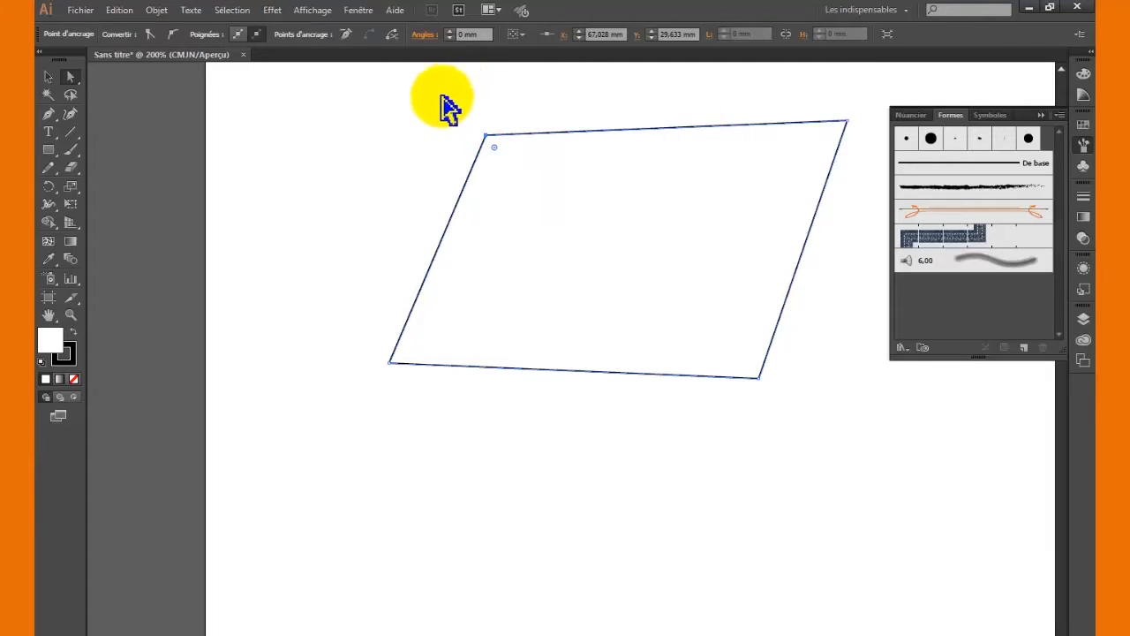
{"action": "left_click_drag", "start_coordinate": [442, 98], "coordinate": [865, 165]}
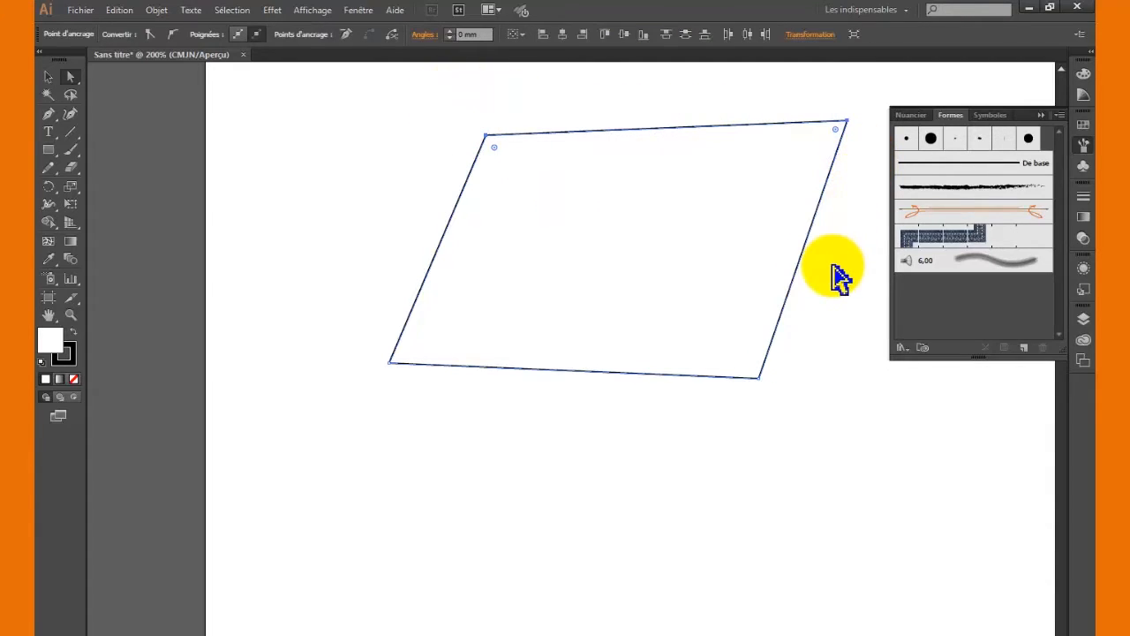
{"action": "left_click_drag", "start_coordinate": [848, 119], "coordinate": [765, 130]}
{"action": "left_click_drag", "start_coordinate": [318, 103], "coordinate": [830, 462]}
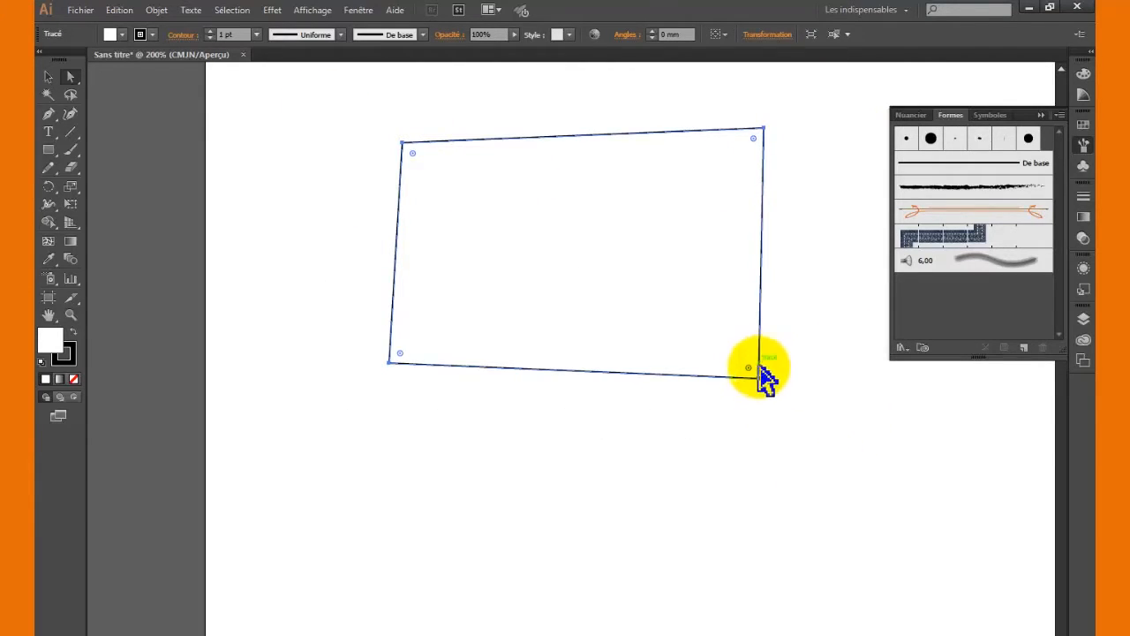
{"action": "left_click_drag", "start_coordinate": [757, 376], "coordinate": [716, 448]}
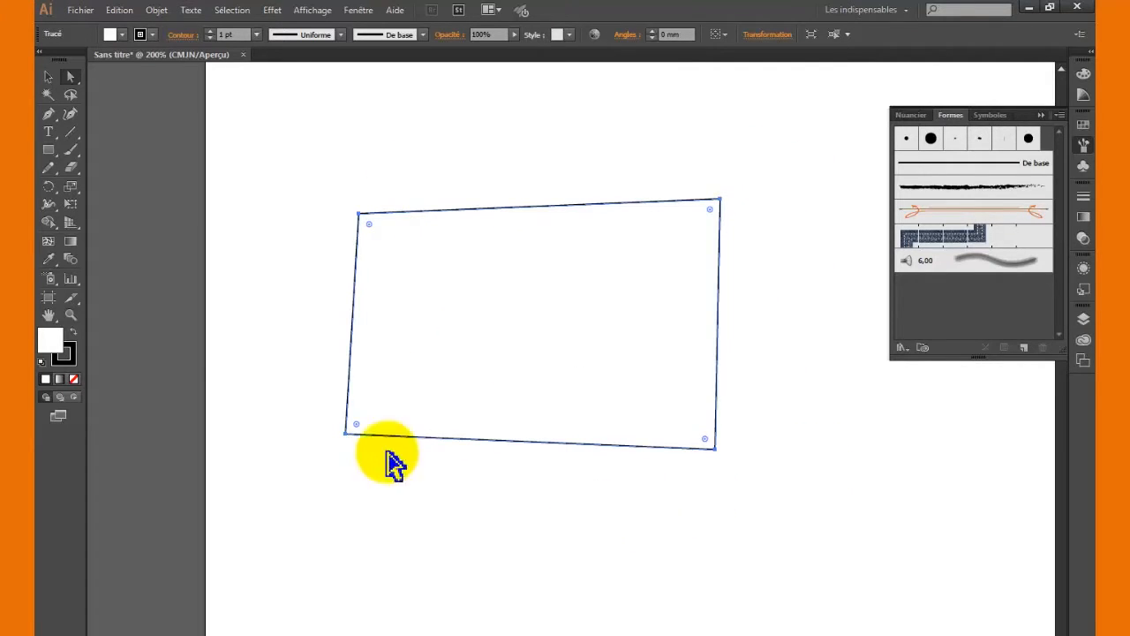
{"action": "left_click", "coordinate": [50, 76]}
{"action": "left_click", "coordinate": [70, 77]}
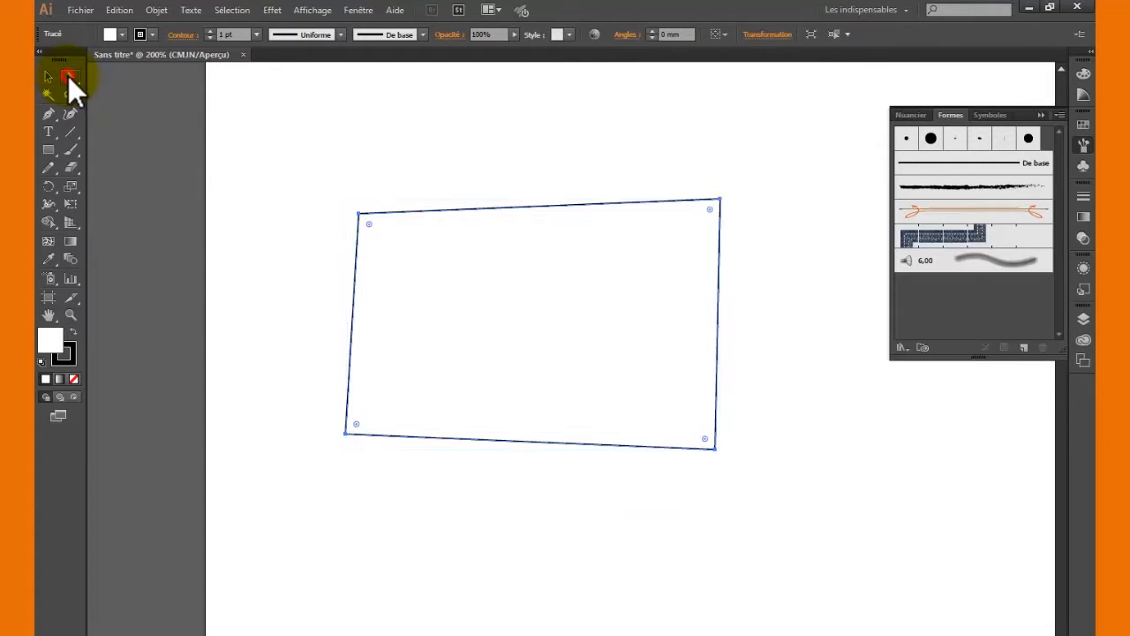
{"action": "left_click", "coordinate": [52, 76]}
{"action": "left_click", "coordinate": [70, 76]}
{"action": "left_click", "coordinate": [48, 78]}
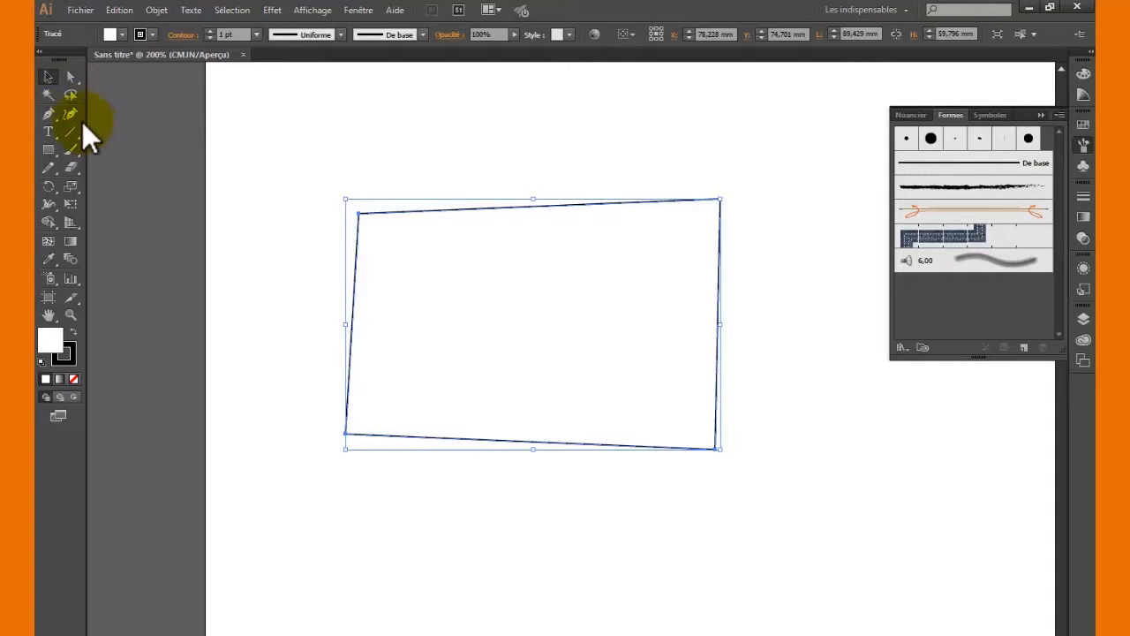
- Draw a horizontal straight Pen segment about 85.5 mm long below the quadrilateral, starting in line with its lower-left corner
{"action": "left_click", "coordinate": [49, 115]}
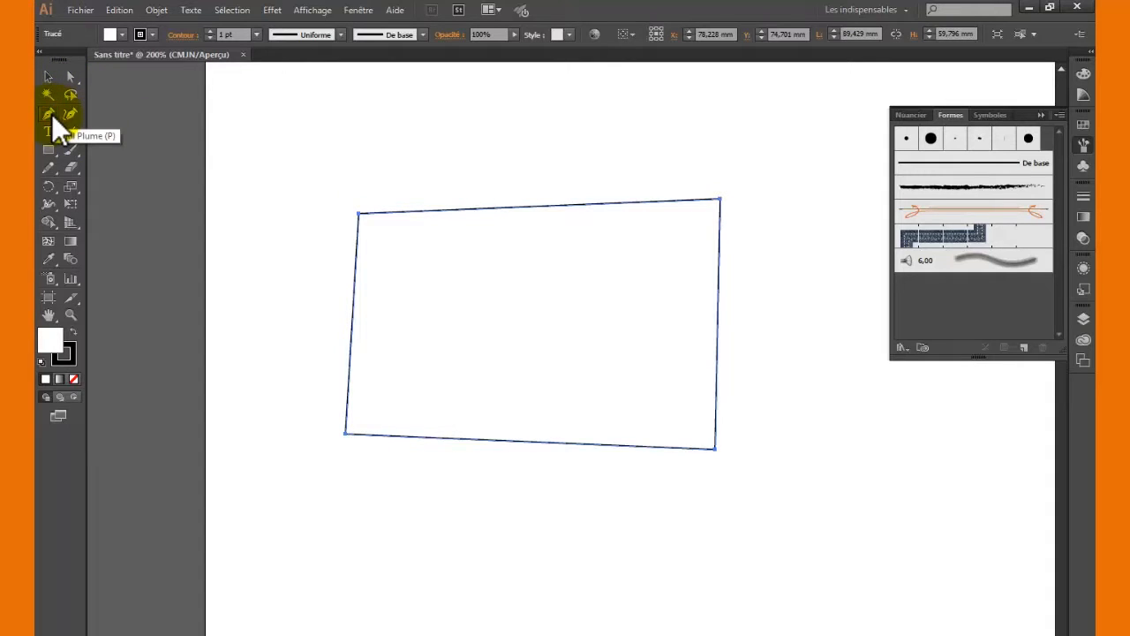
{"action": "scroll", "coordinate": [281, 265], "scroll_direction": "down", "scroll_amount": 3}
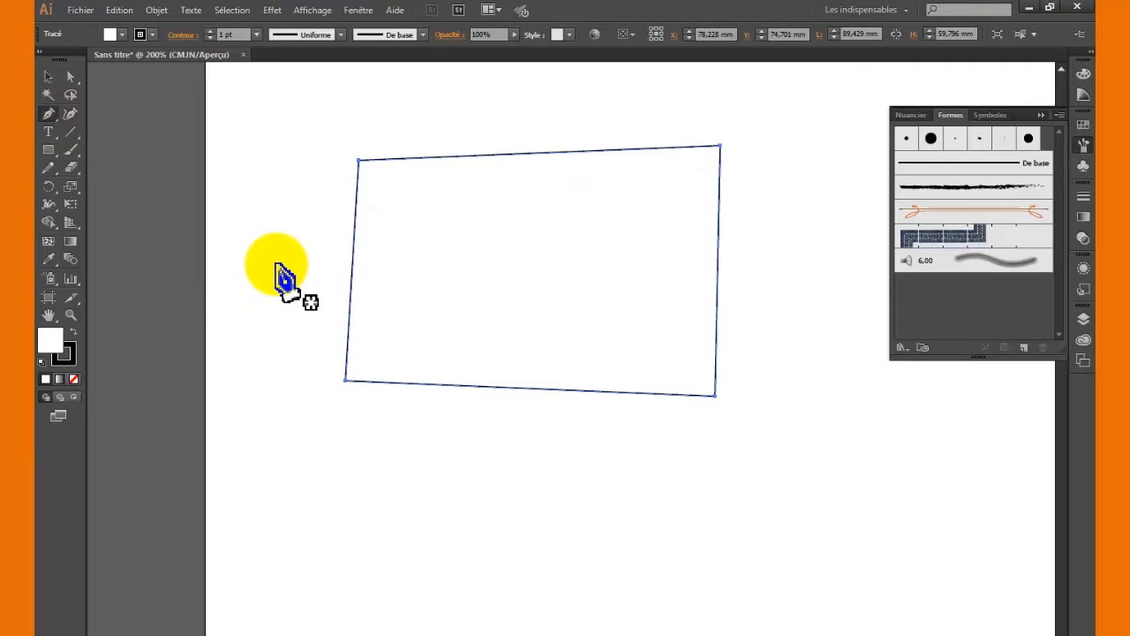
{"action": "scroll", "coordinate": [276, 266], "scroll_direction": "down", "scroll_amount": 3}
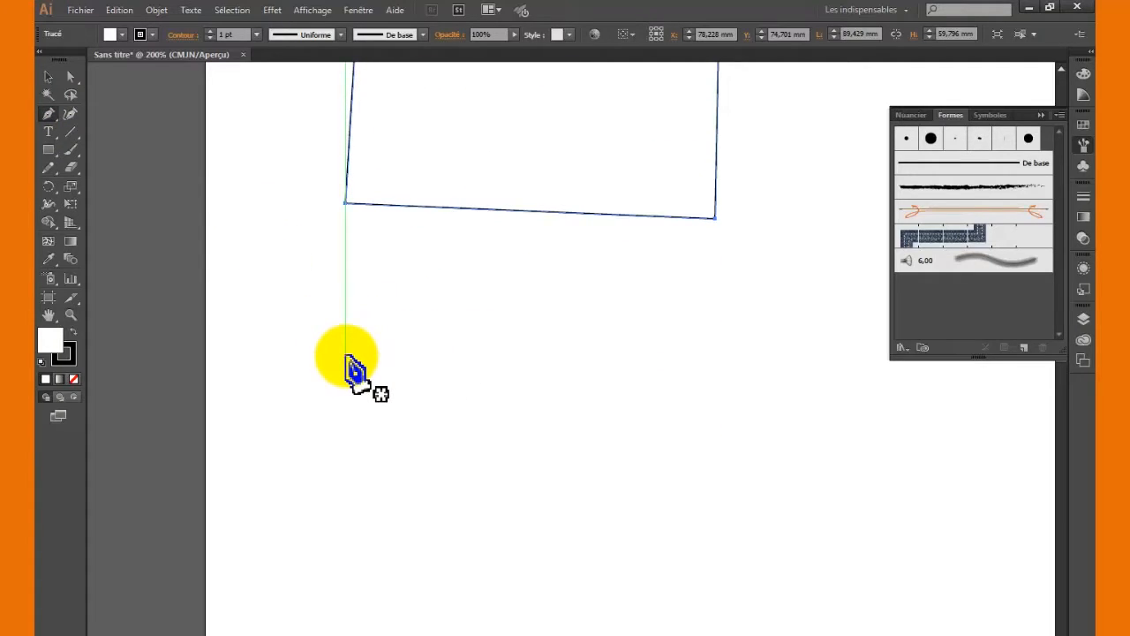
{"action": "left_click", "coordinate": [345, 357]}
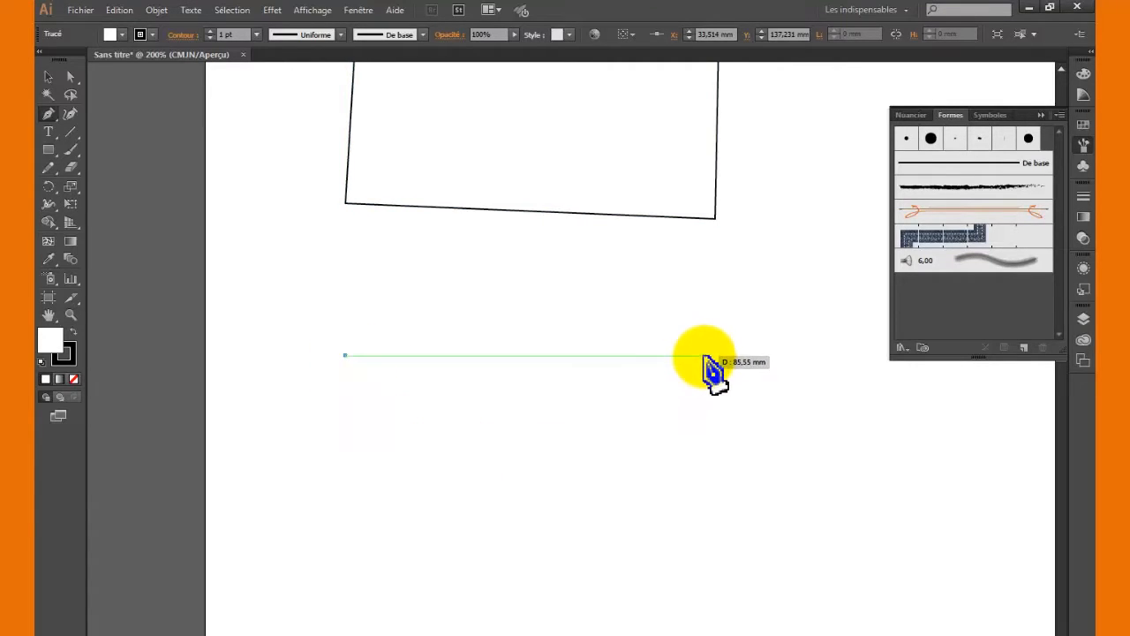
{"action": "left_click", "coordinate": [704, 356]}
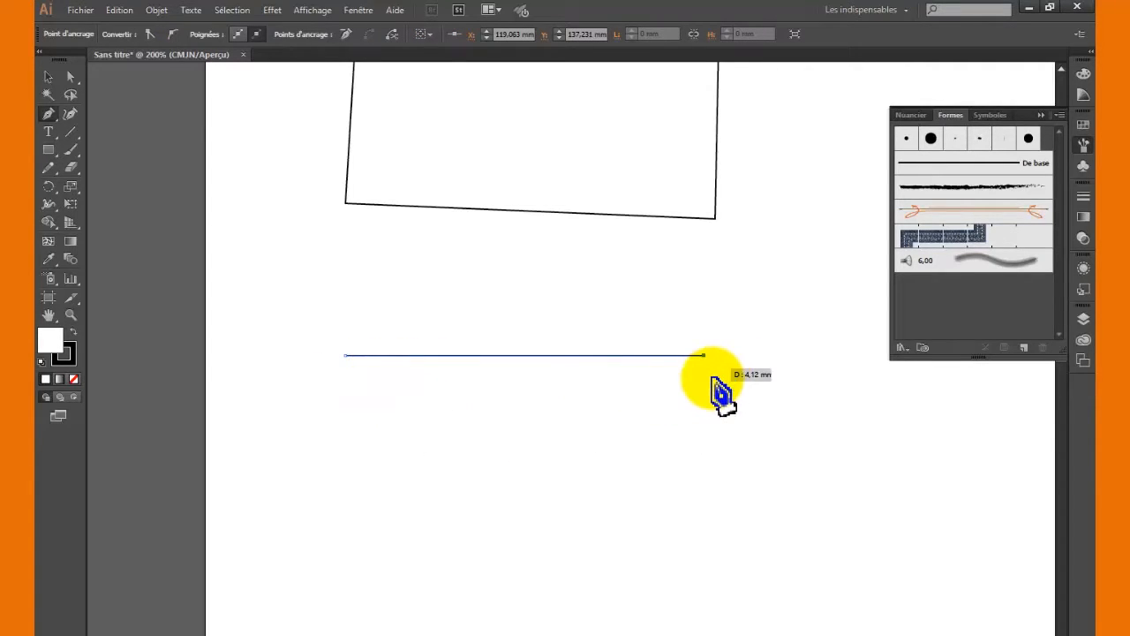
- Continue the Pen path with a curve through a smooth anchor at about X 85, Y 176 mm, ending at about X 38, Y 152 mm
{"action": "left_click", "coordinate": [560, 516]}
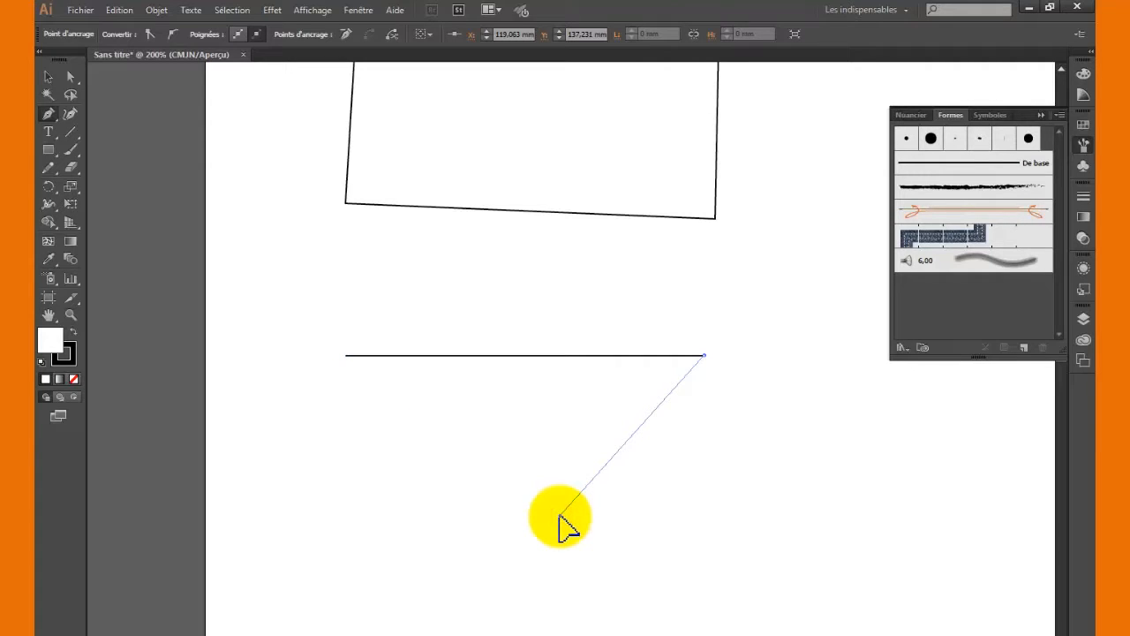
{"action": "mouse_move", "coordinate": [560, 517]}
{"action": "left_mouse_down"}
{"action": "mouse_move", "coordinate": [502, 511]}
{"action": "mouse_move", "coordinate": [382, 549]}
{"action": "mouse_move", "coordinate": [358, 547]}
{"action": "mouse_move", "coordinate": [338, 510]}
{"action": "mouse_move", "coordinate": [325, 521]}
{"action": "left_mouse_up"}
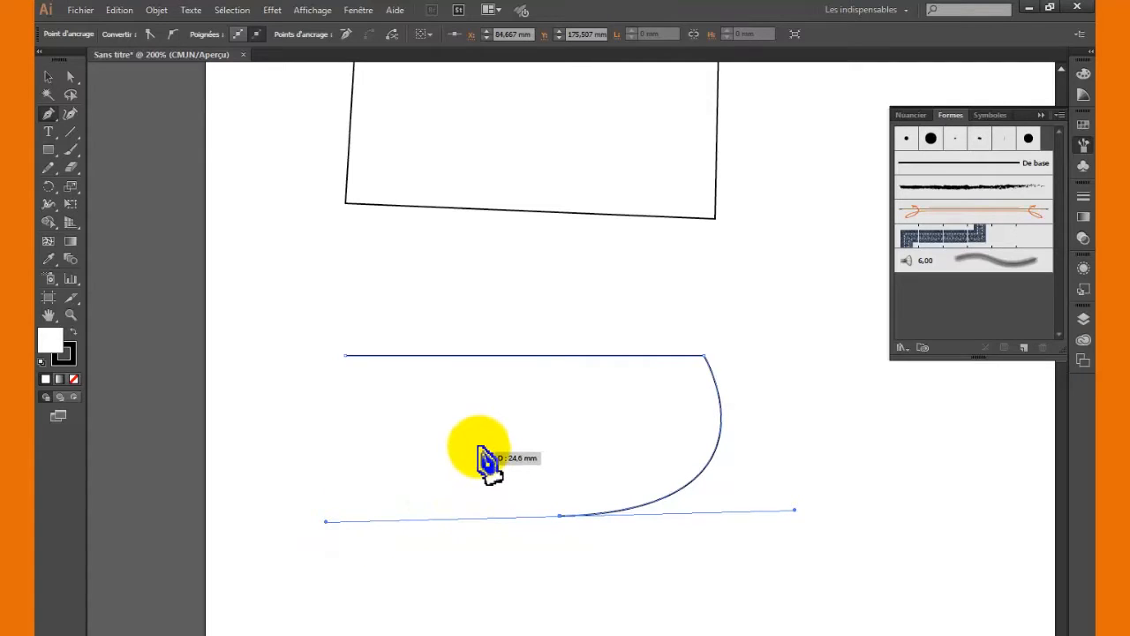
{"action": "left_click_drag", "start_coordinate": [367, 420], "coordinate": [367, 419]}
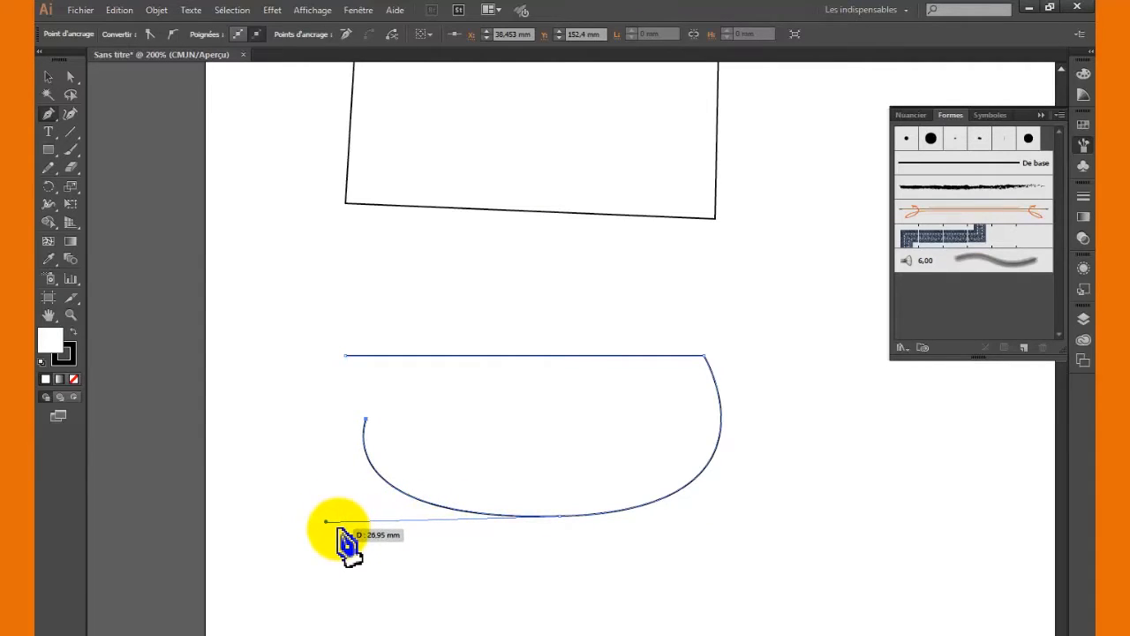
- Select the quadrilateral and the curved Pen path together and delete both
{"action": "scroll", "coordinate": [177, 185], "scroll_direction": "up", "scroll_amount": 4}
{"action": "left_click", "coordinate": [48, 77]}
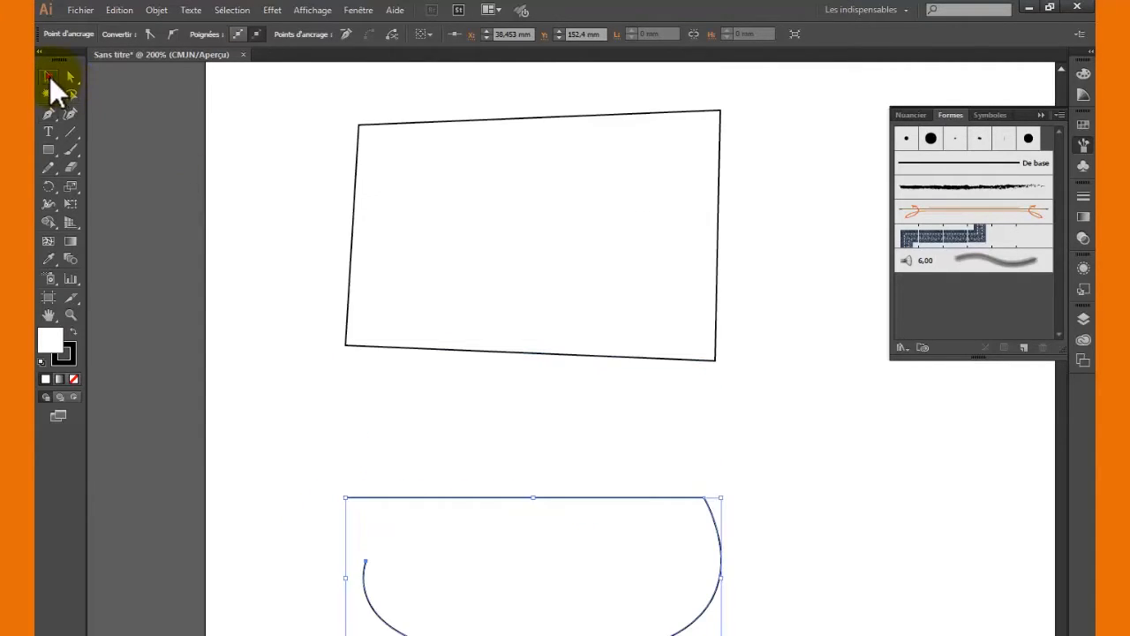
{"action": "left_click", "coordinate": [256, 148]}
{"action": "left_click_drag", "start_coordinate": [280, 169], "coordinate": [667, 544]}
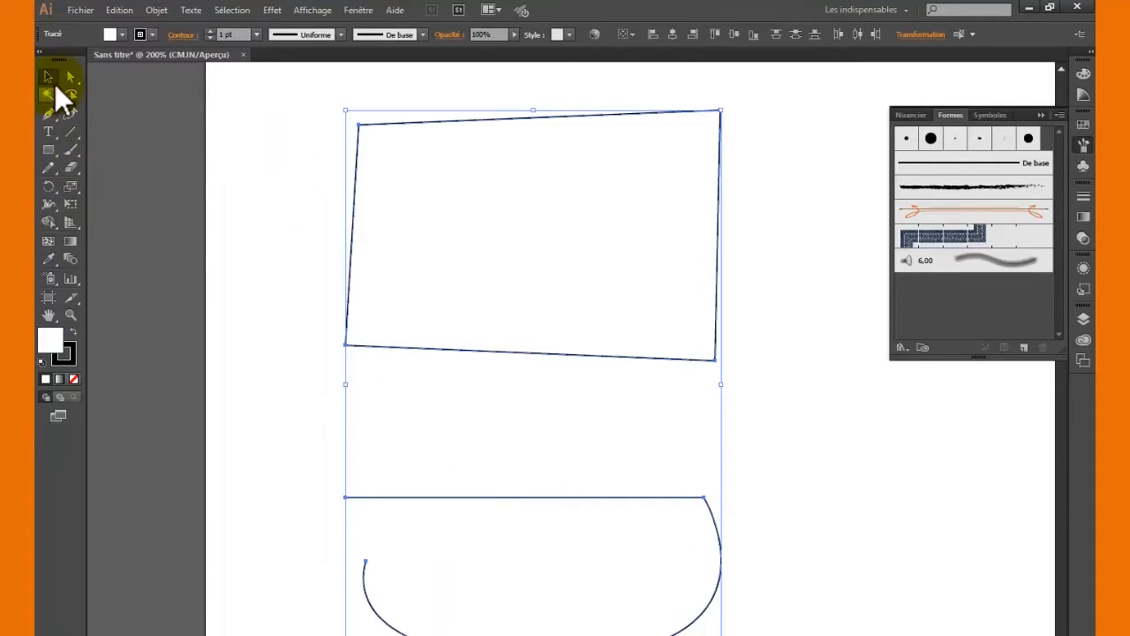
{"action": "left_click", "coordinate": [261, 175]}
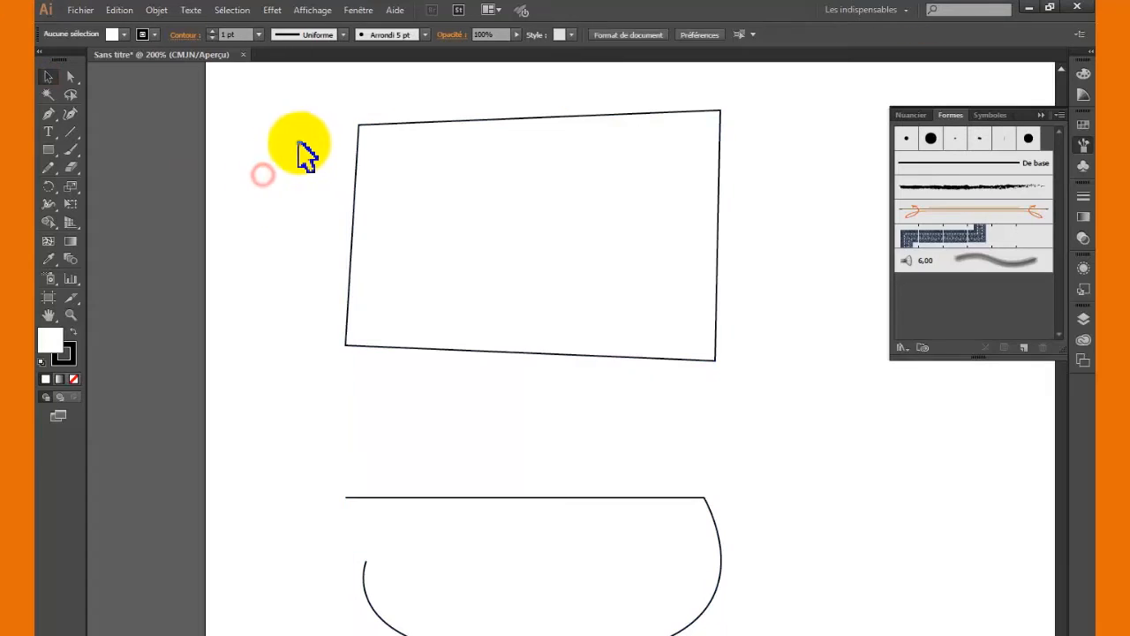
{"action": "left_click_drag", "start_coordinate": [299, 142], "coordinate": [814, 550]}
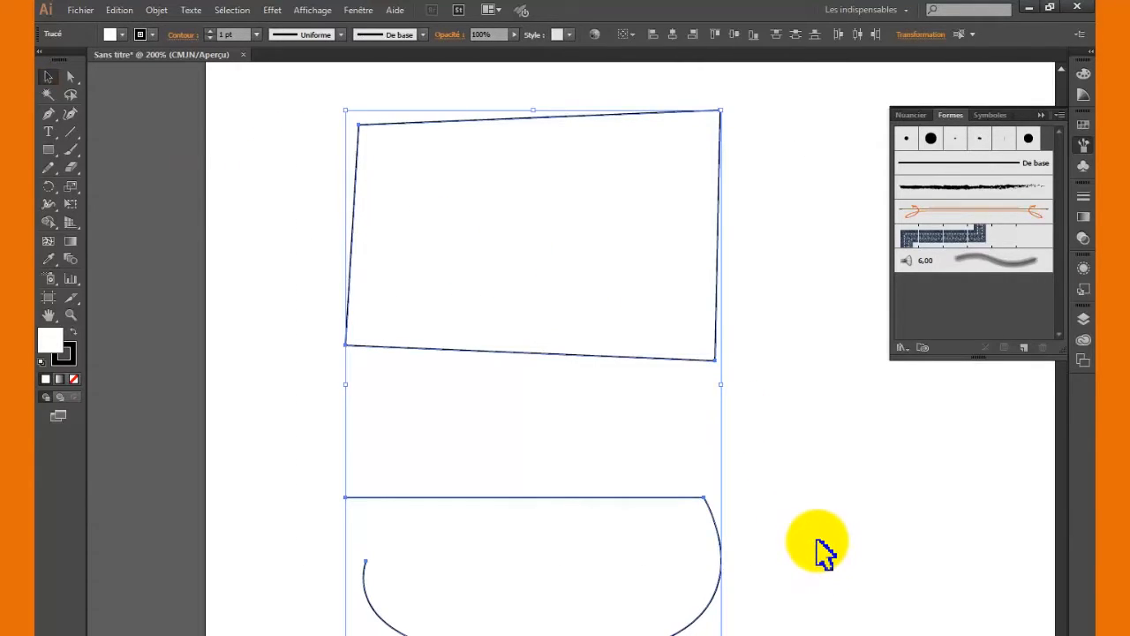
{"action": "key", "text": "Delete"}
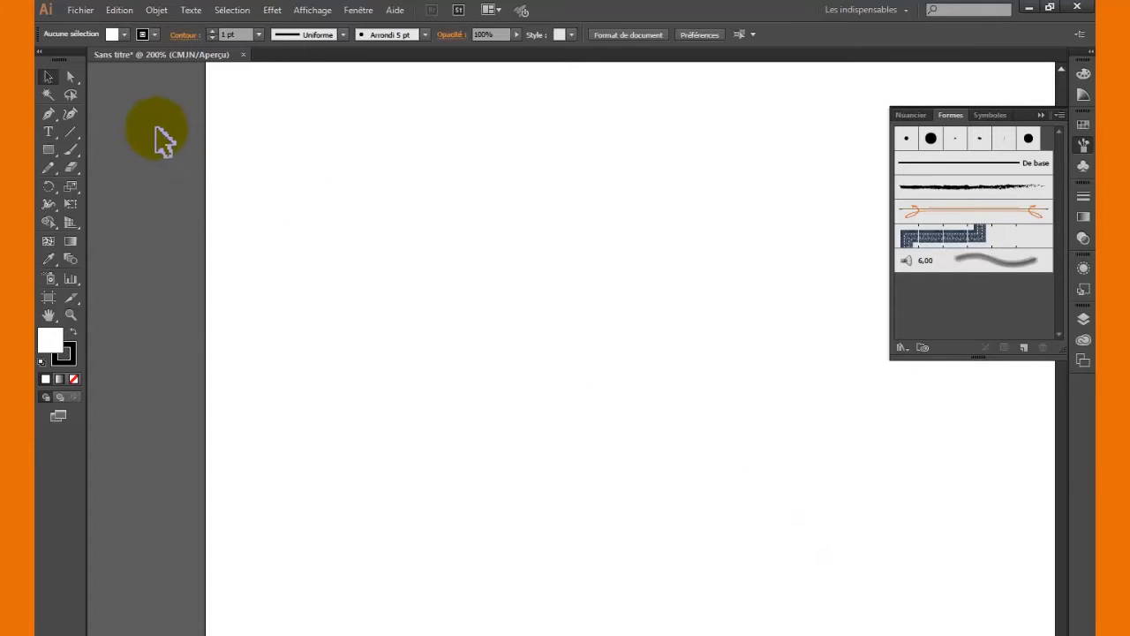
- Draw a row of three rectangles, about 33 × 20 mm, tall and narrow, and about 42 × 15.5 mm, plus a square about 27 mm wide below
{"action": "left_click", "coordinate": [47, 151]}
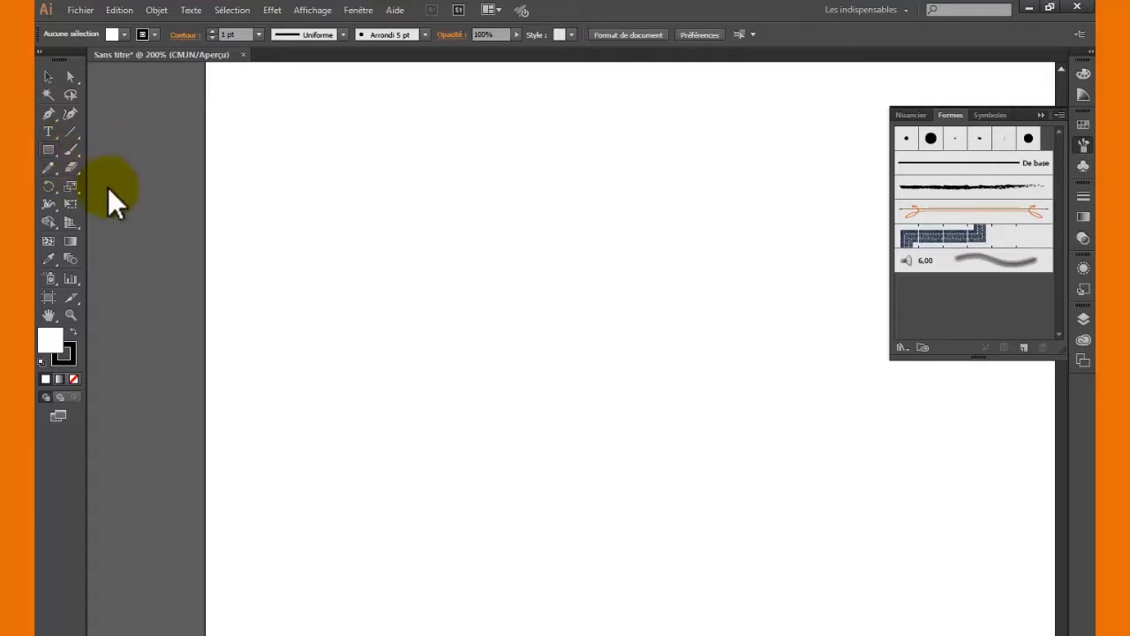
{"action": "left_click_drag", "start_coordinate": [368, 139], "coordinate": [506, 221]}
{"action": "left_click_drag", "start_coordinate": [593, 143], "coordinate": [638, 295]}
{"action": "left_click_drag", "start_coordinate": [698, 162], "coordinate": [876, 226]}
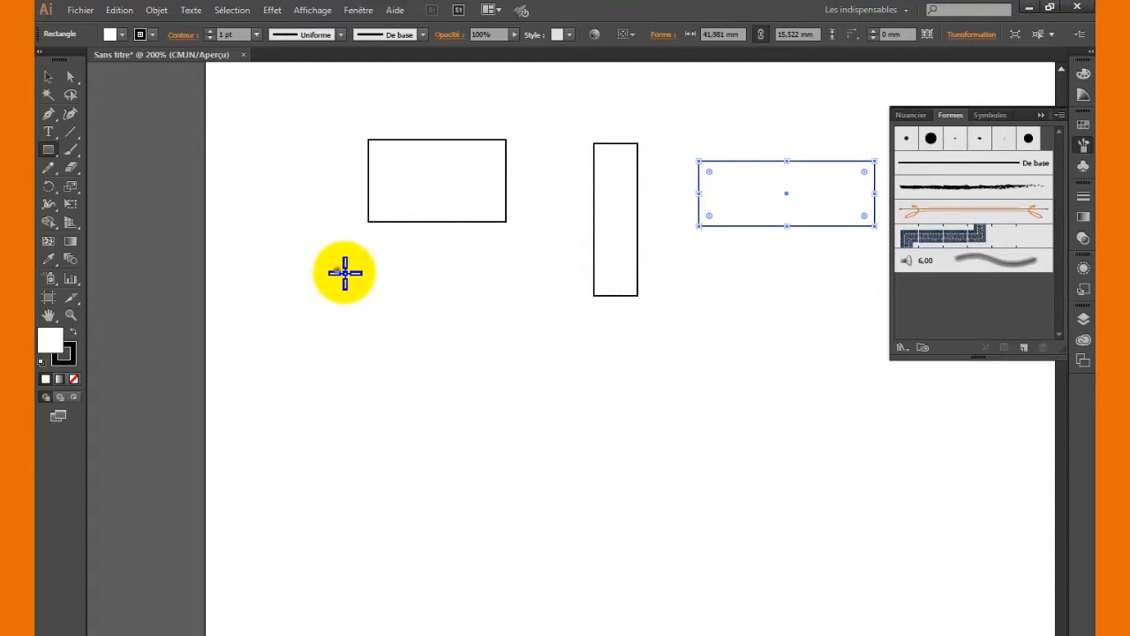
{"action": "left_click_drag", "start_coordinate": [337, 271], "coordinate": [451, 379]}
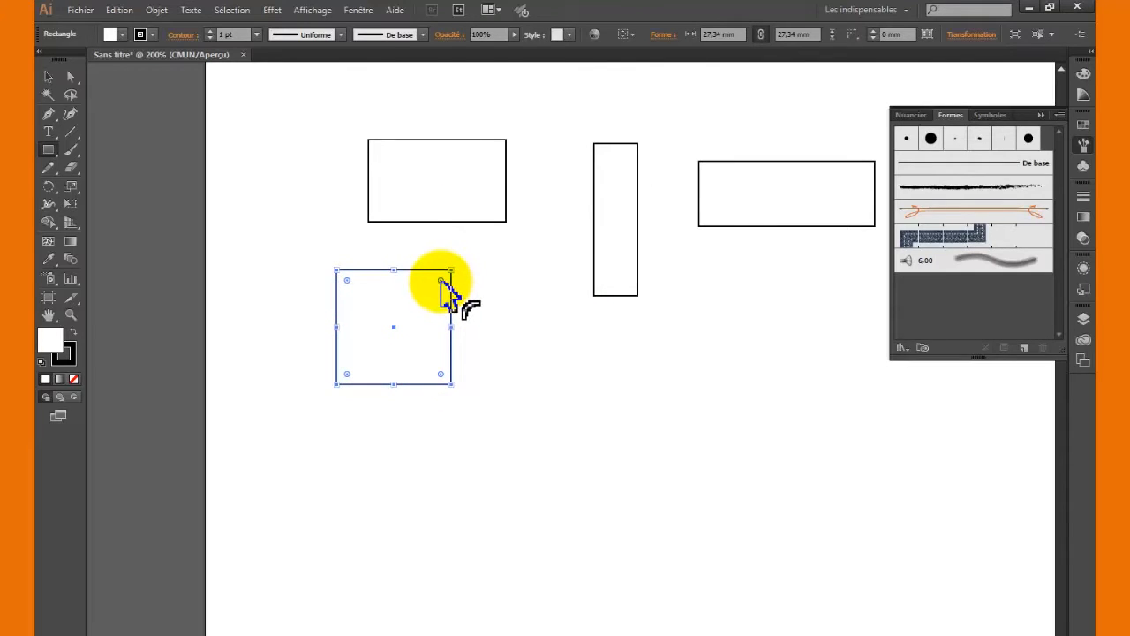
- Round the square's corners to about 4.67 mm and the upper-left rectangle's corners to about 4.5 mm using the live corner widgets
{"action": "left_click_drag", "start_coordinate": [442, 277], "coordinate": [433, 291]}
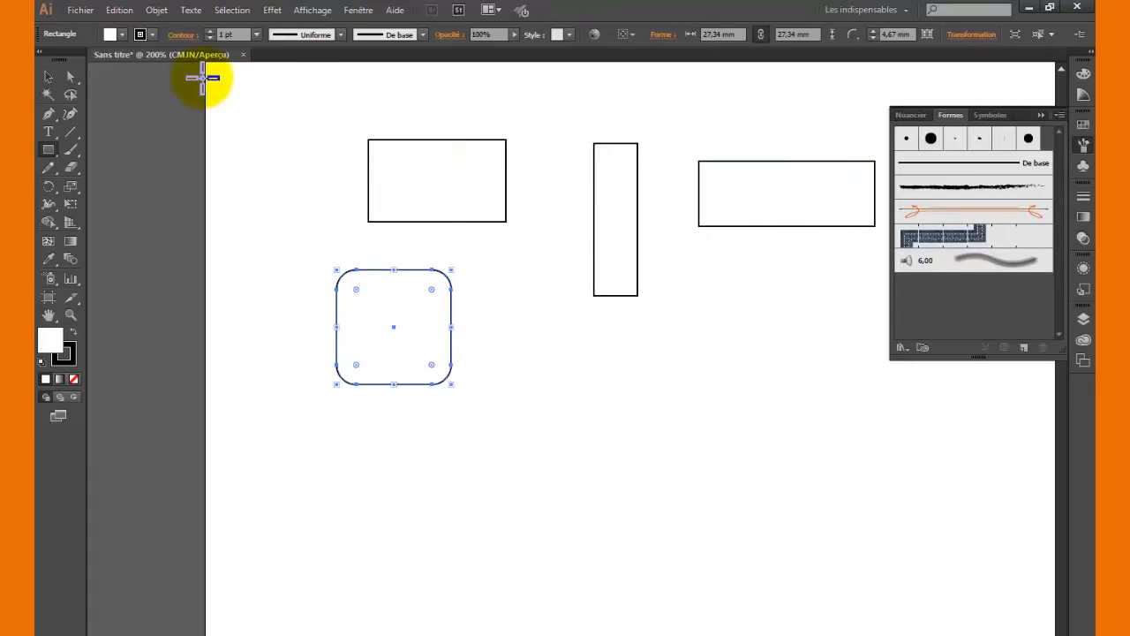
{"action": "left_click", "coordinate": [48, 77]}
{"action": "left_click_drag", "start_coordinate": [324, 118], "coordinate": [412, 167]}
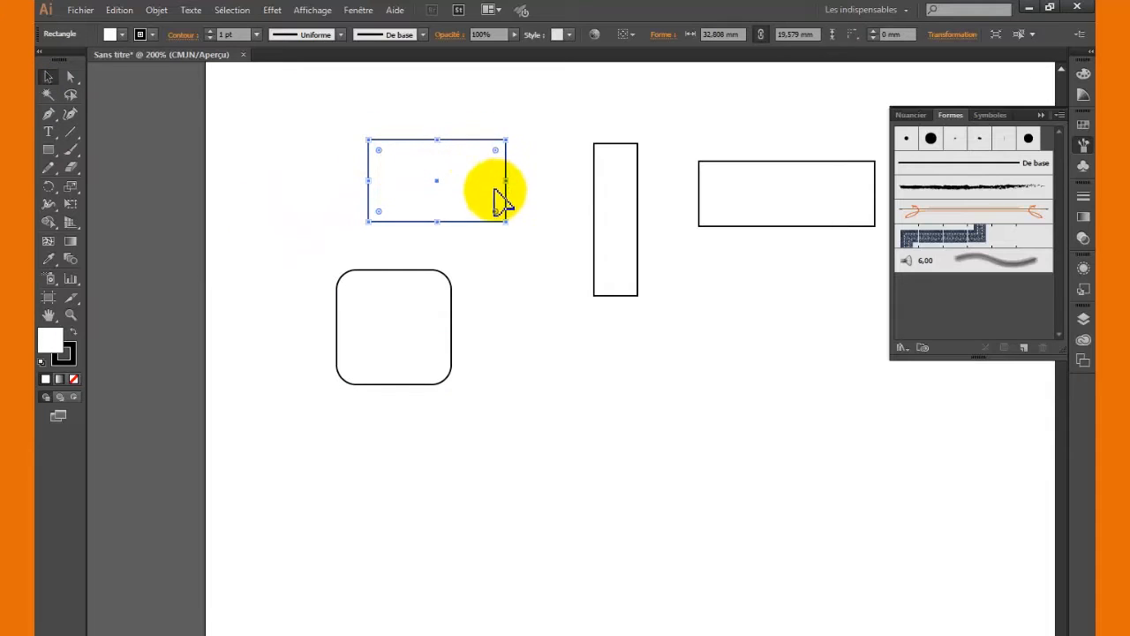
{"action": "left_click_drag", "start_coordinate": [495, 150], "coordinate": [497, 172]}
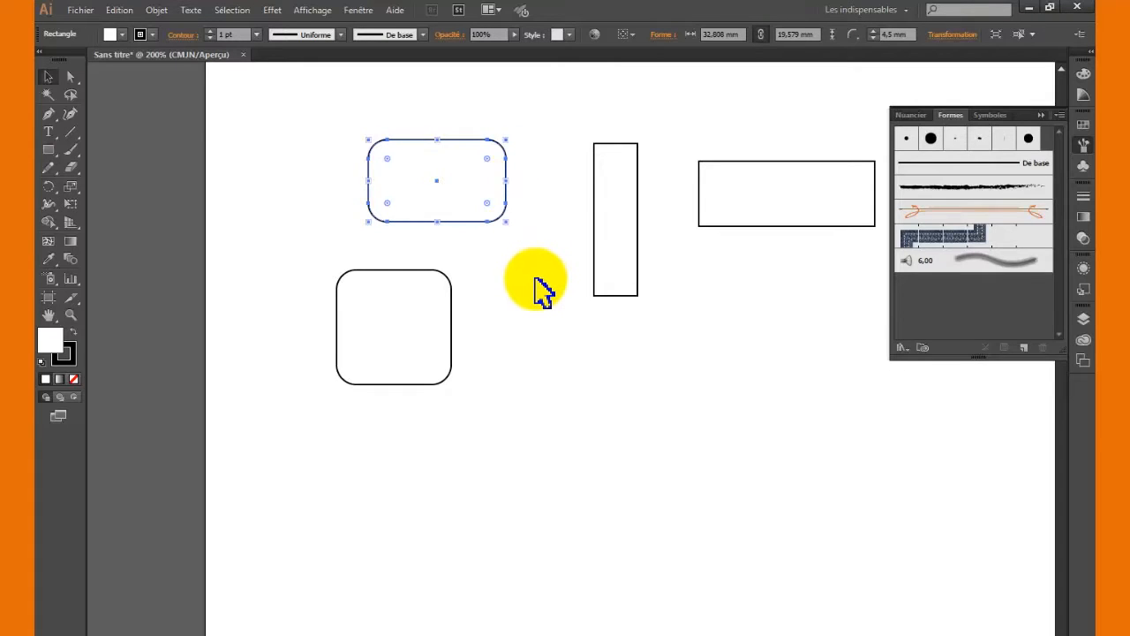
{"action": "left_click", "coordinate": [537, 281]}
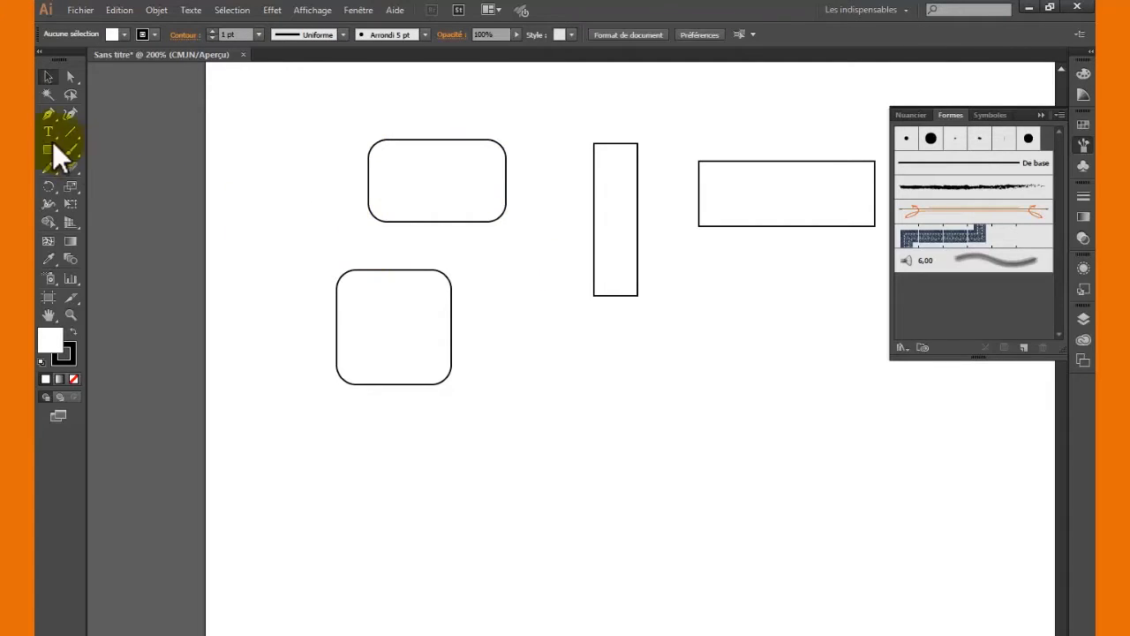
- Draw three rounded rectangles in the free space, one about 46 × 27.5 mm, a smaller one beside it, and one about 25 × 25.5 mm
{"action": "left_click_drag", "start_coordinate": [47, 148], "coordinate": [128, 171]}
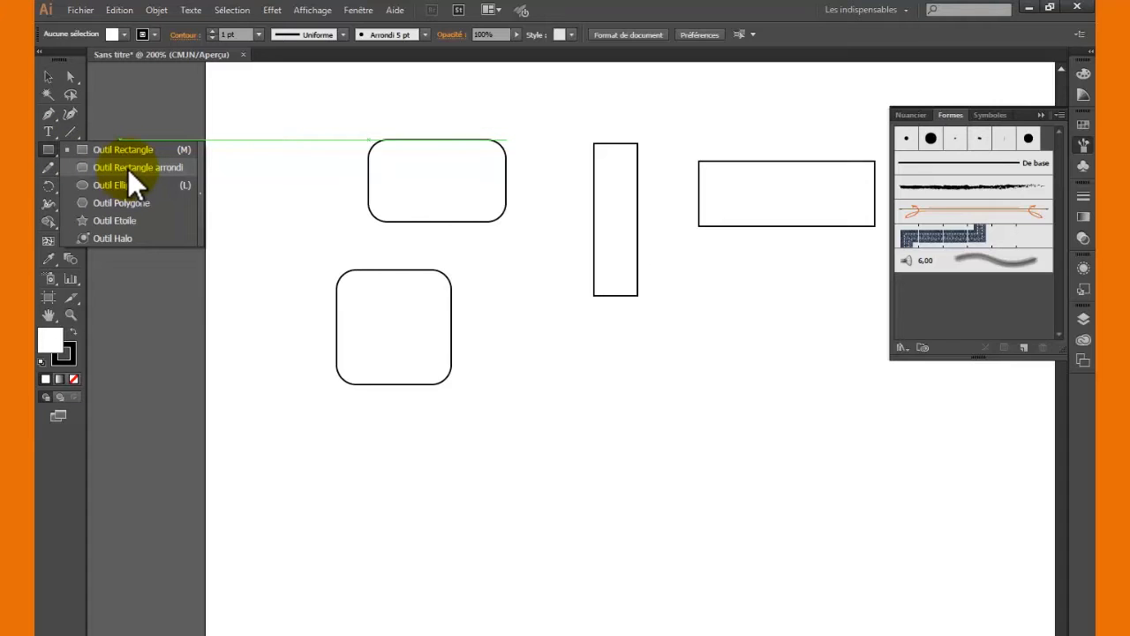
{"action": "left_click_drag", "start_coordinate": [128, 169], "coordinate": [128, 168]}
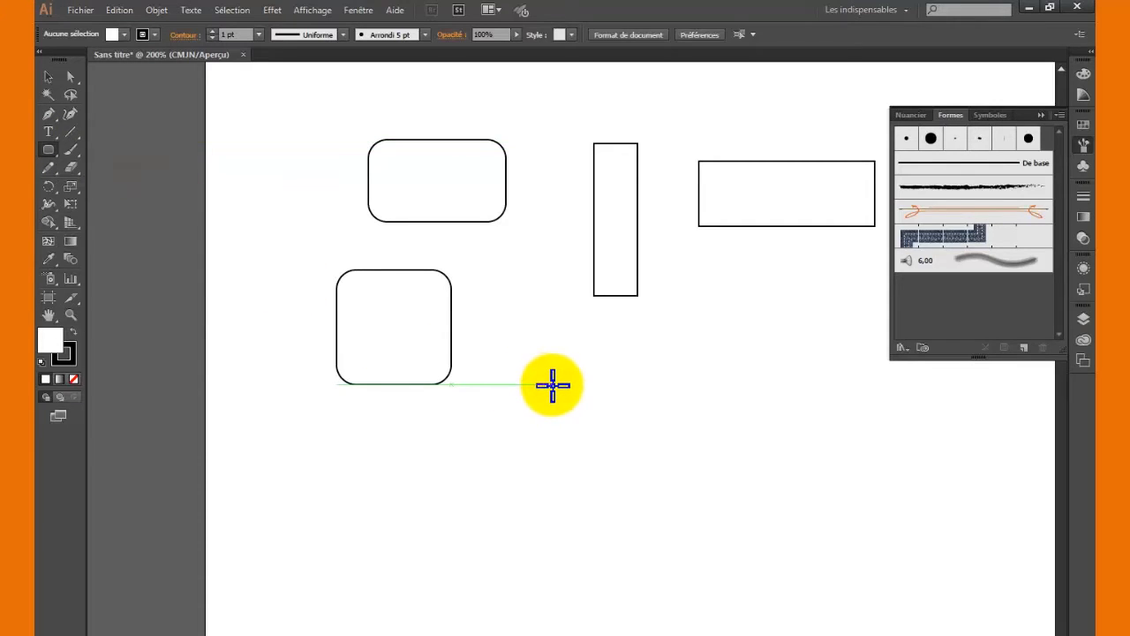
{"action": "left_click_drag", "start_coordinate": [525, 374], "coordinate": [753, 477]}
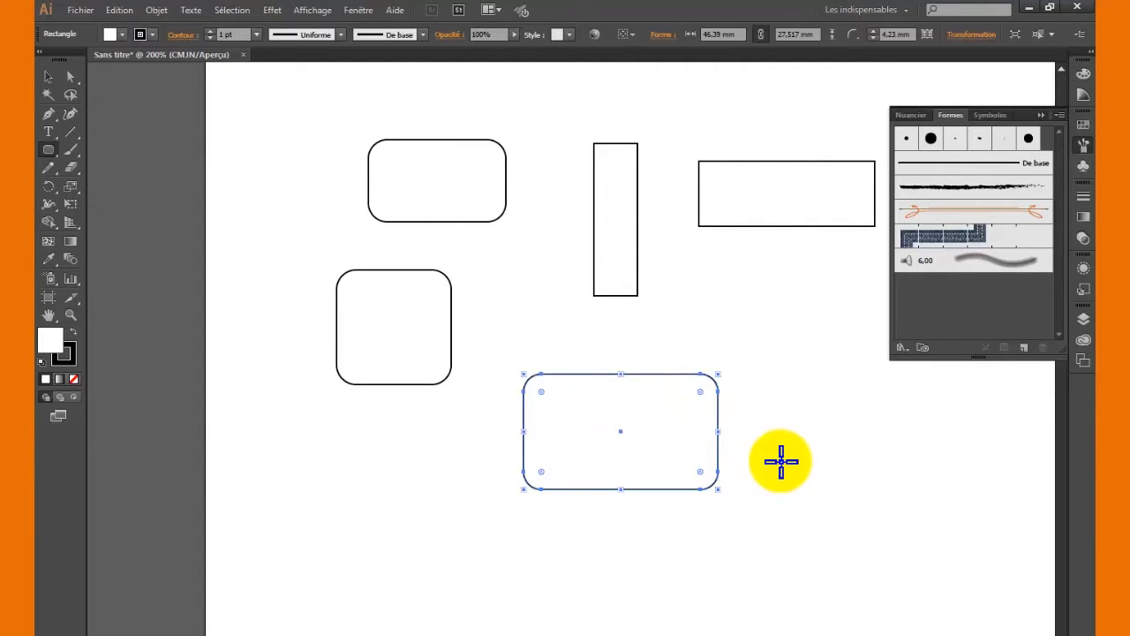
{"action": "left_click_drag", "start_coordinate": [780, 395], "coordinate": [878, 465]}
{"action": "left_click_drag", "start_coordinate": [698, 255], "coordinate": [831, 369]}
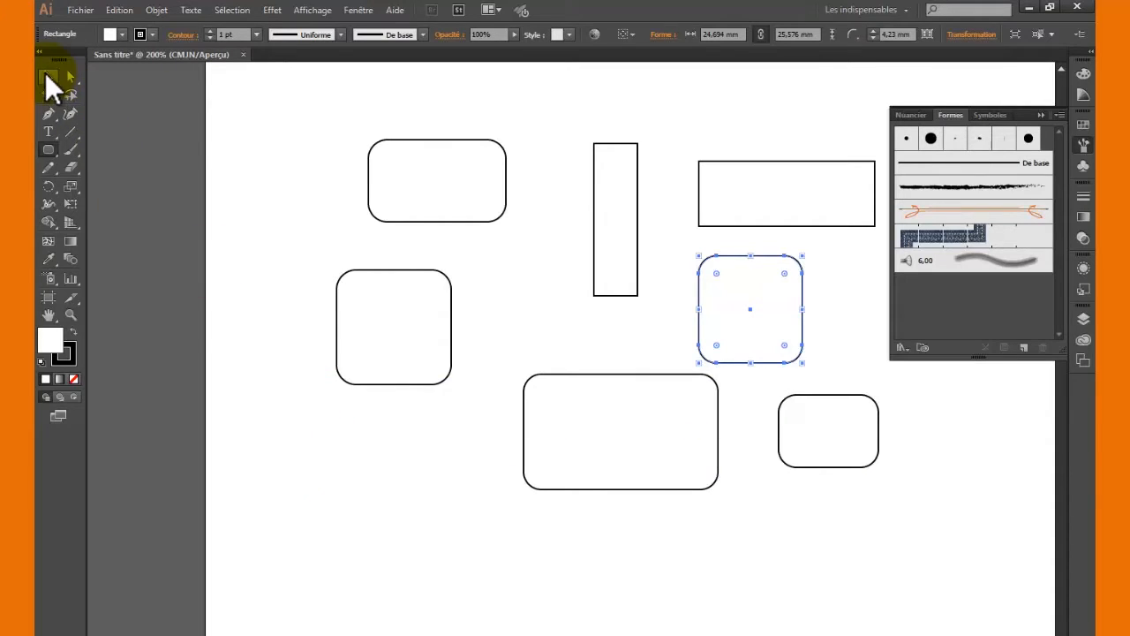
- Draw a small upright ellipse near the artboard's upper-left area and a hexagon overlapping its left edge
{"action": "left_click", "coordinate": [51, 145]}
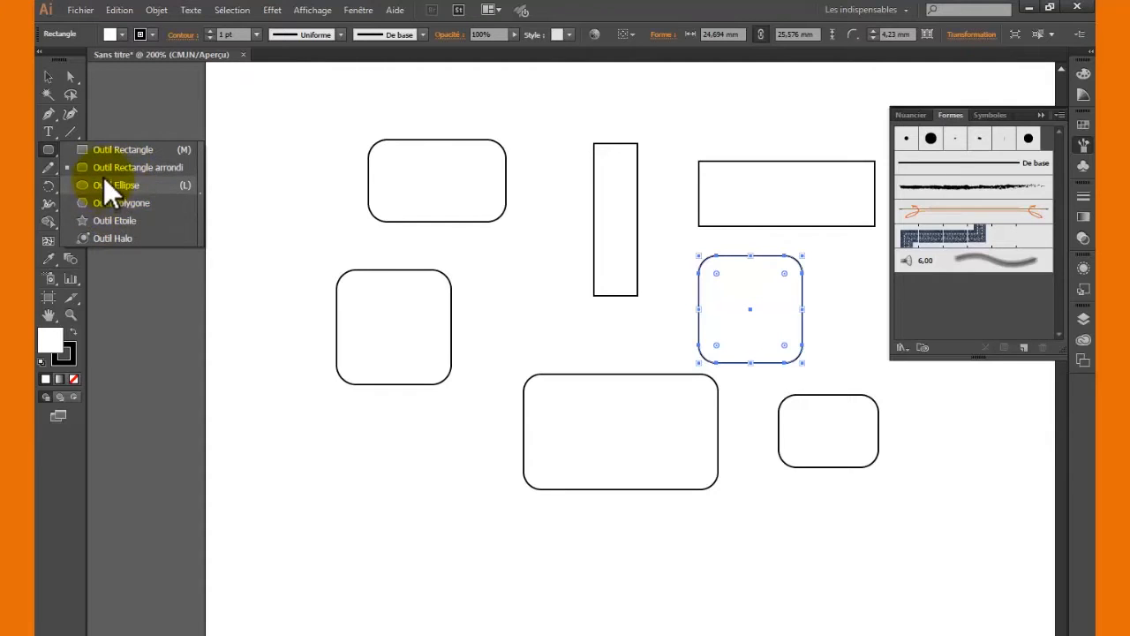
{"action": "left_click", "coordinate": [129, 183]}
{"action": "left_click_drag", "start_coordinate": [276, 133], "coordinate": [332, 208]}
{"action": "left_click_drag", "start_coordinate": [48, 149], "coordinate": [129, 202]}
{"action": "left_click_drag", "start_coordinate": [235, 242], "coordinate": [270, 297]}
- Draw a large five-pointed star below the hexagon and a halo about 85.6 mm across, centred near X 70, Y 85 mm
{"action": "left_click_drag", "start_coordinate": [45, 147], "coordinate": [120, 220]}
{"action": "left_click_drag", "start_coordinate": [318, 408], "coordinate": [416, 500]}
{"action": "left_click_drag", "start_coordinate": [43, 147], "coordinate": [126, 241]}
{"action": "left_click_drag", "start_coordinate": [497, 280], "coordinate": [555, 335]}
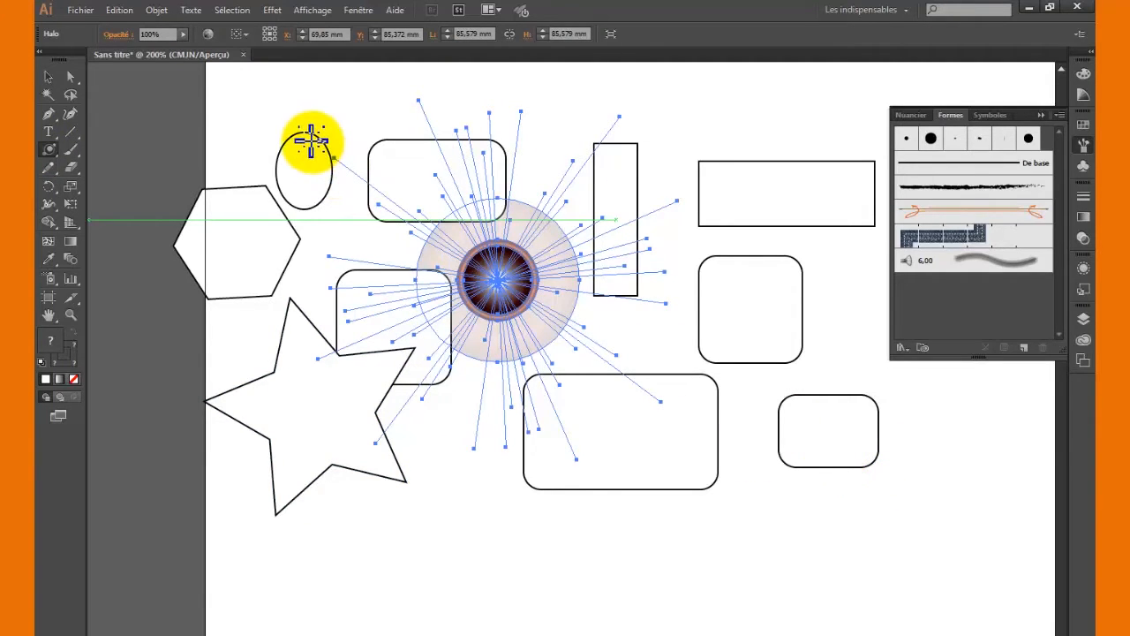
{"action": "left_click", "coordinate": [48, 77]}
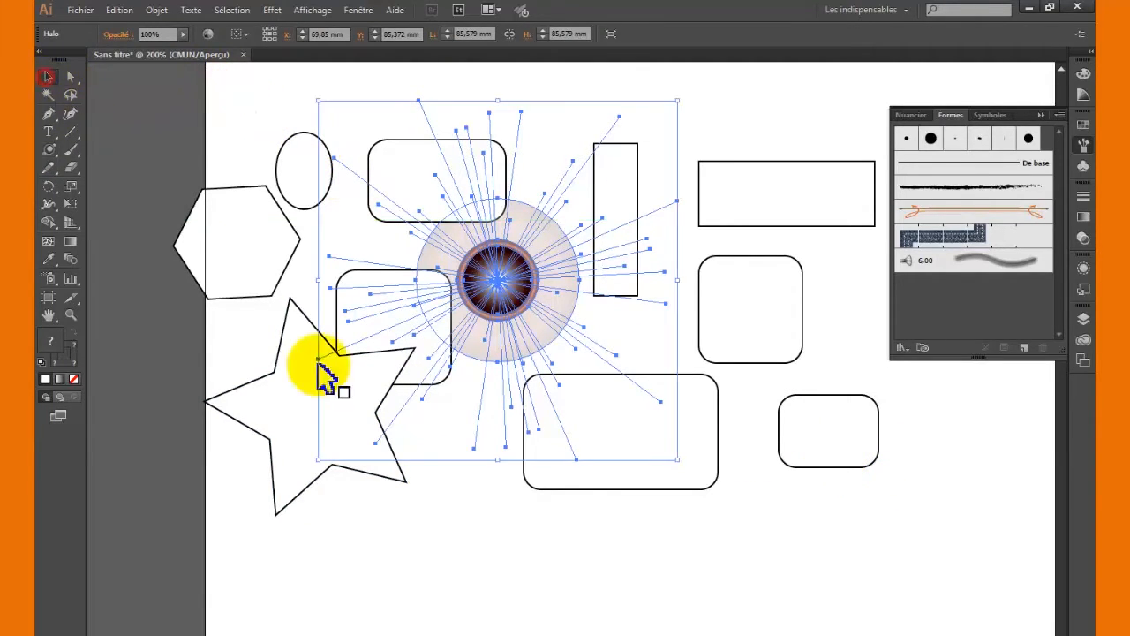
- Select everything on the artboard and delete all the demonstration shapes, including the halo
{"action": "left_click", "coordinate": [455, 556]}
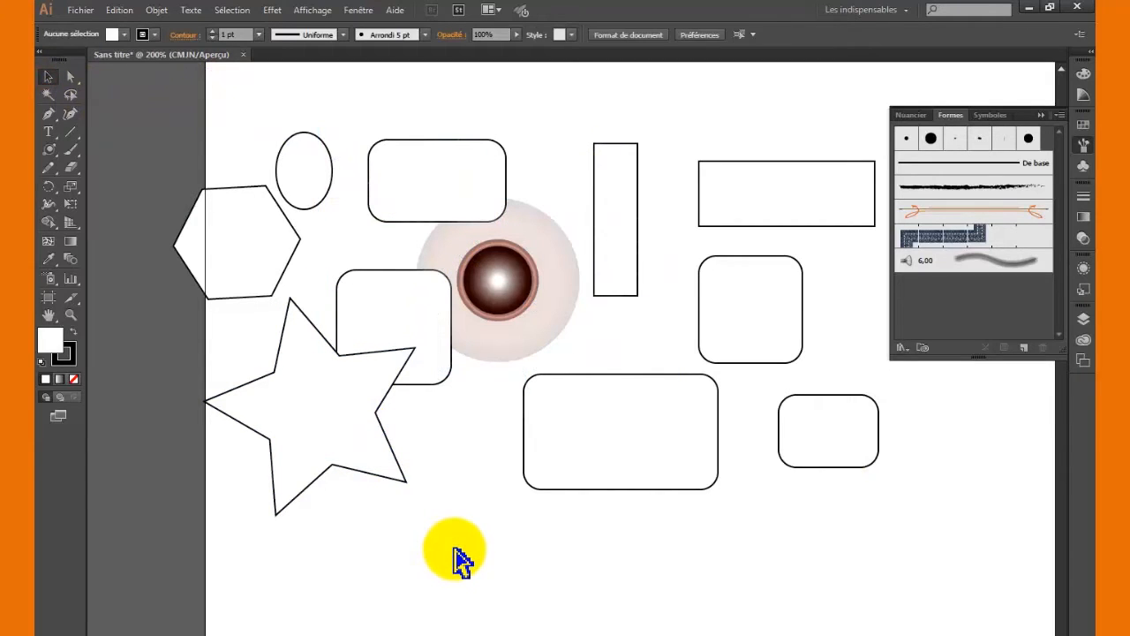
{"action": "key", "text": "ctrl+a"}
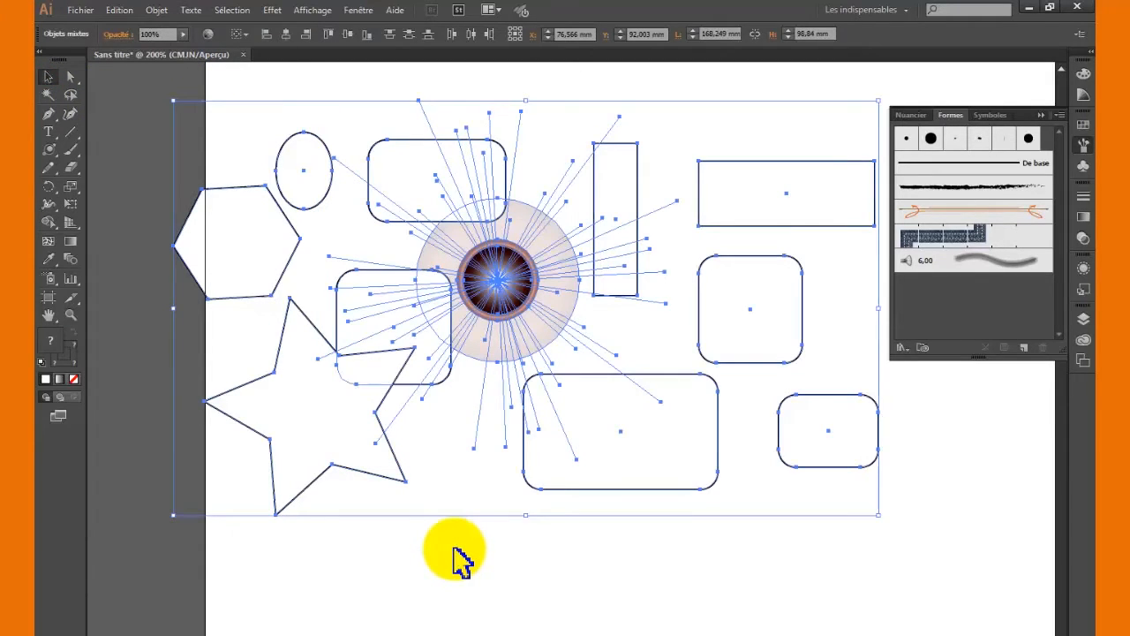
{"action": "key", "text": "Delete"}
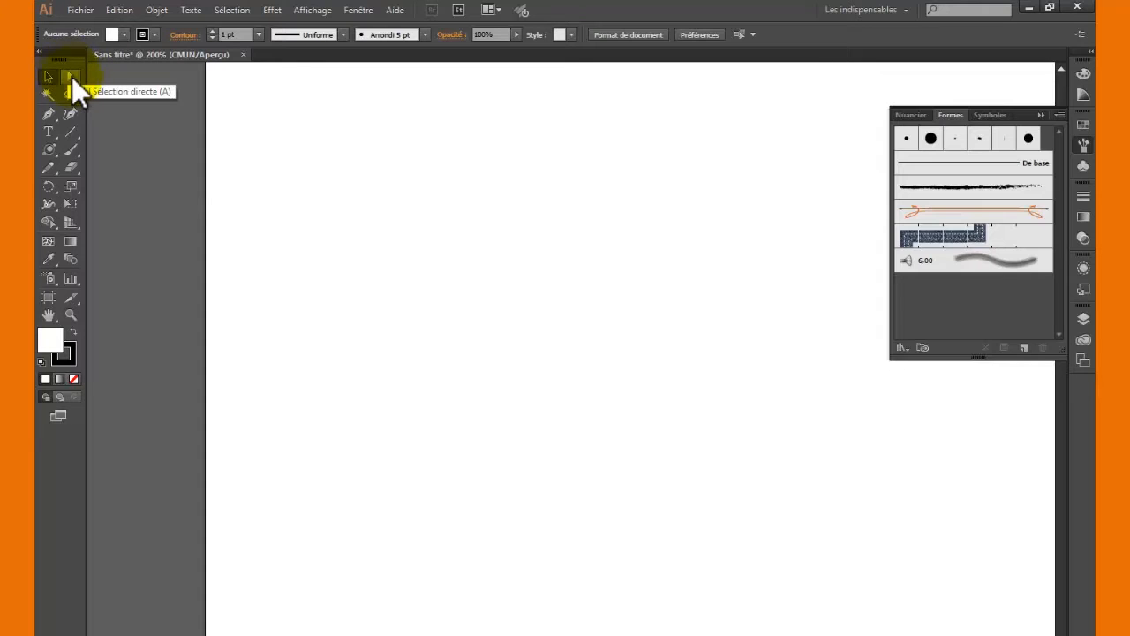
- Add the point text "safhsakfhsakf fsgvfsafsa" near the top of the artboard and move it slightly up and to the right
{"action": "left_click", "coordinate": [49, 130]}
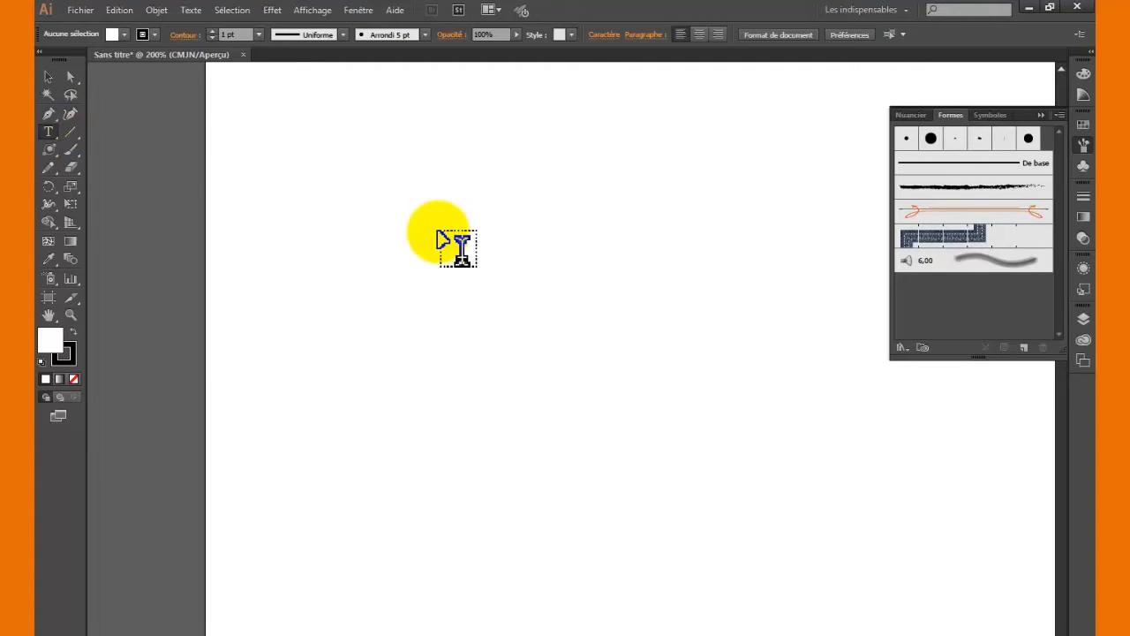
{"action": "left_click", "coordinate": [395, 187]}
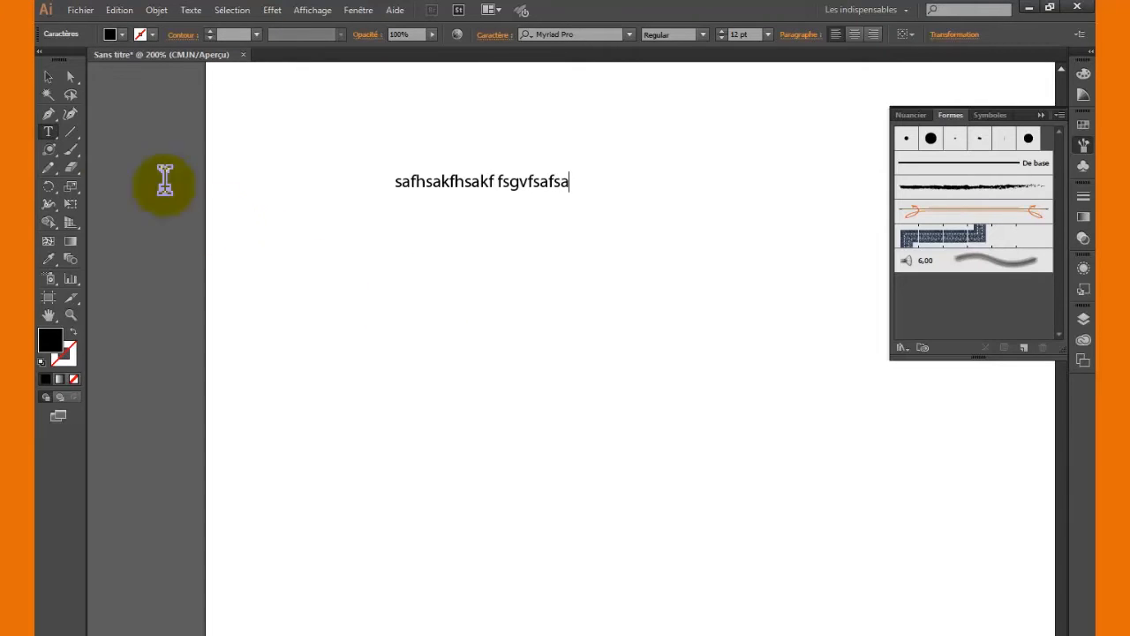
{"action": "left_click", "coordinate": [50, 77]}
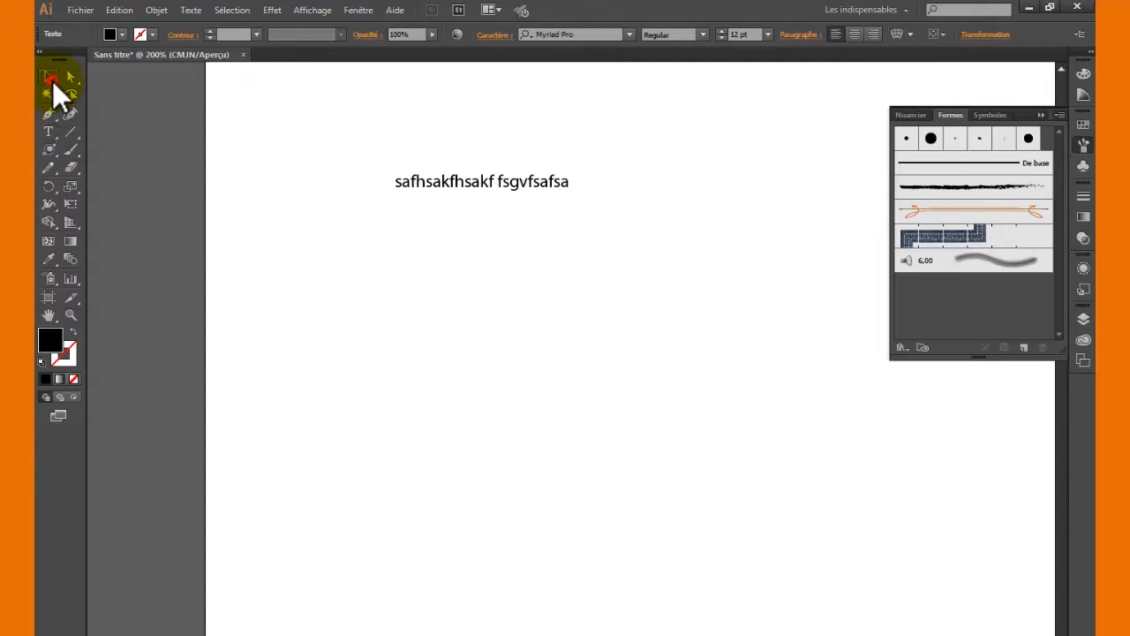
{"action": "left_click", "coordinate": [489, 440]}
{"action": "left_click_drag", "start_coordinate": [470, 187], "coordinate": [563, 168]}
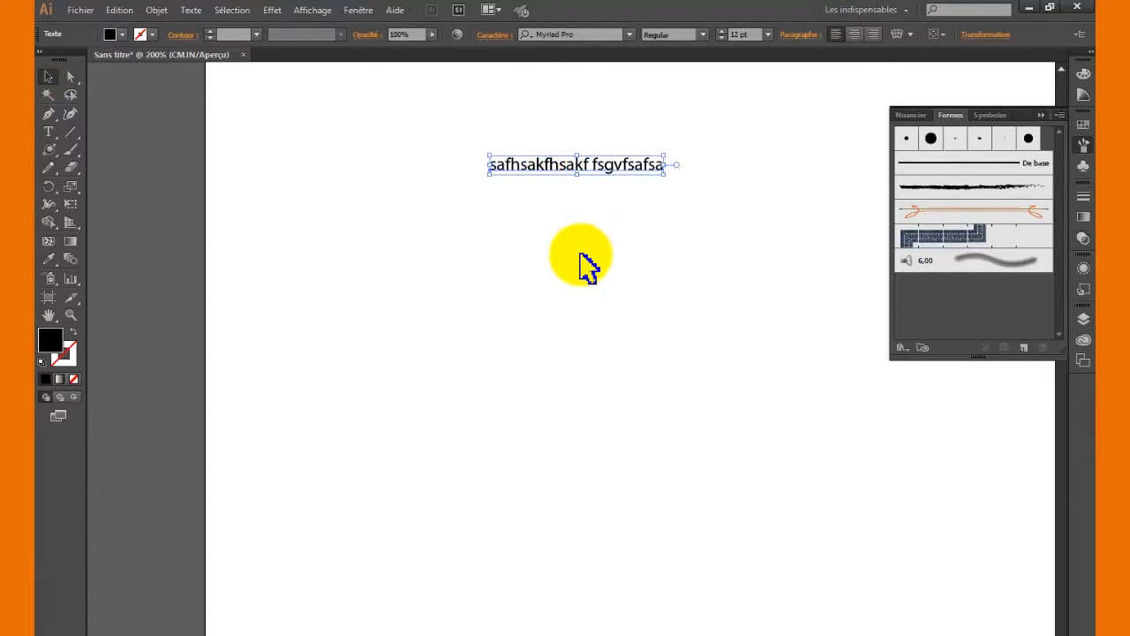
- Try MS Reference Sans Serif on the text, then set its font to OCR A Extended
{"action": "left_click", "coordinate": [584, 33]}
{"action": "left_click", "coordinate": [632, 33]}
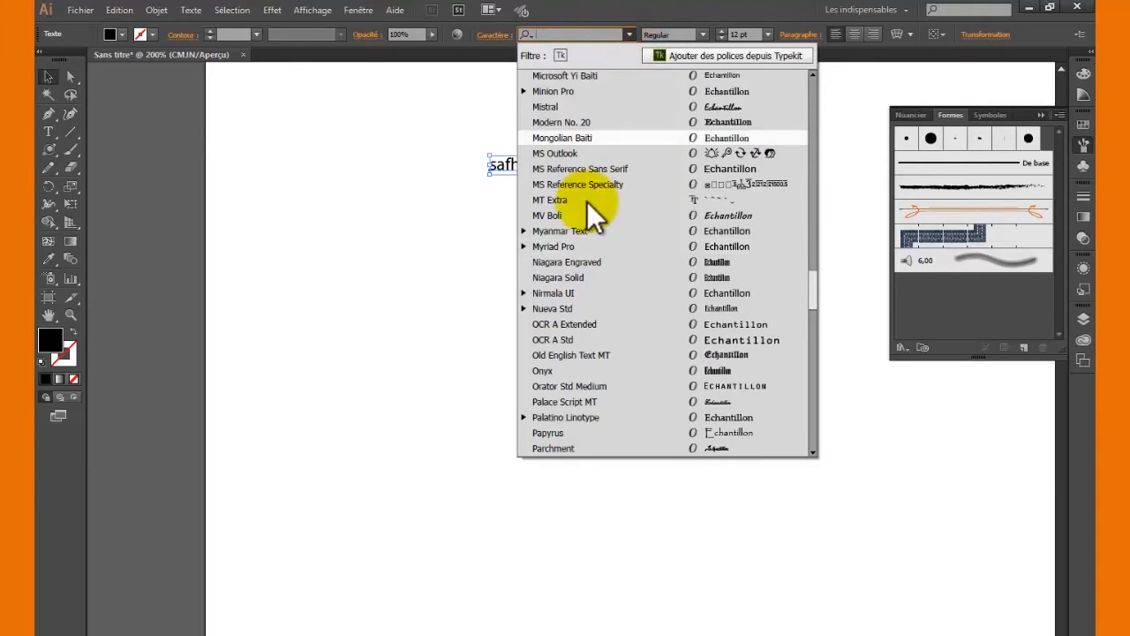
{"action": "left_click", "coordinate": [578, 169]}
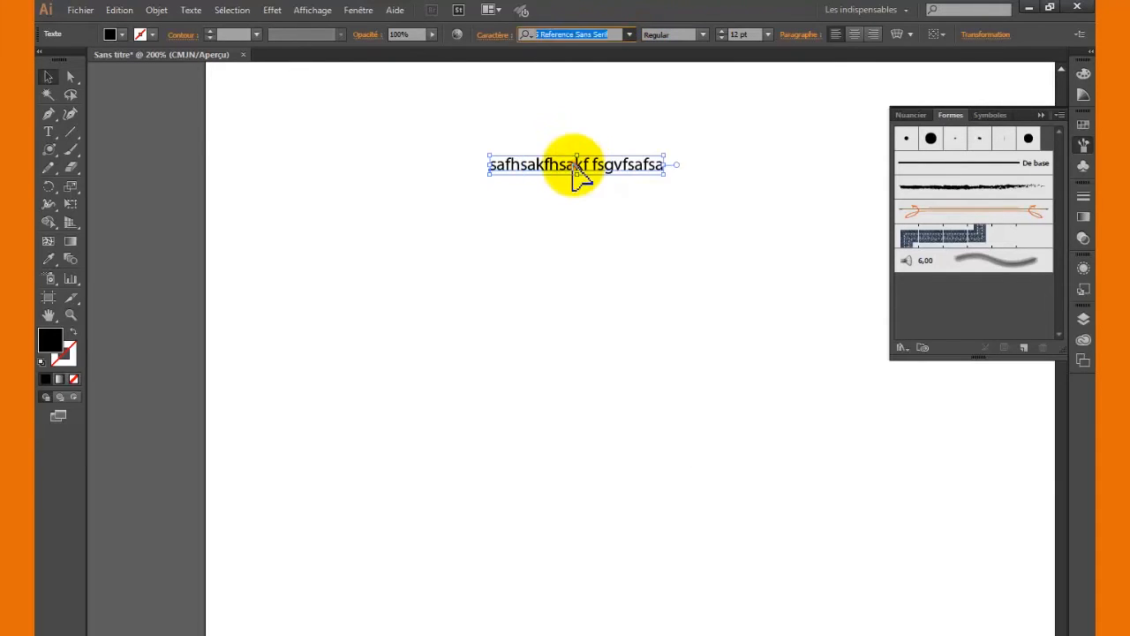
{"action": "left_click", "coordinate": [630, 35]}
{"action": "left_click", "coordinate": [607, 294]}
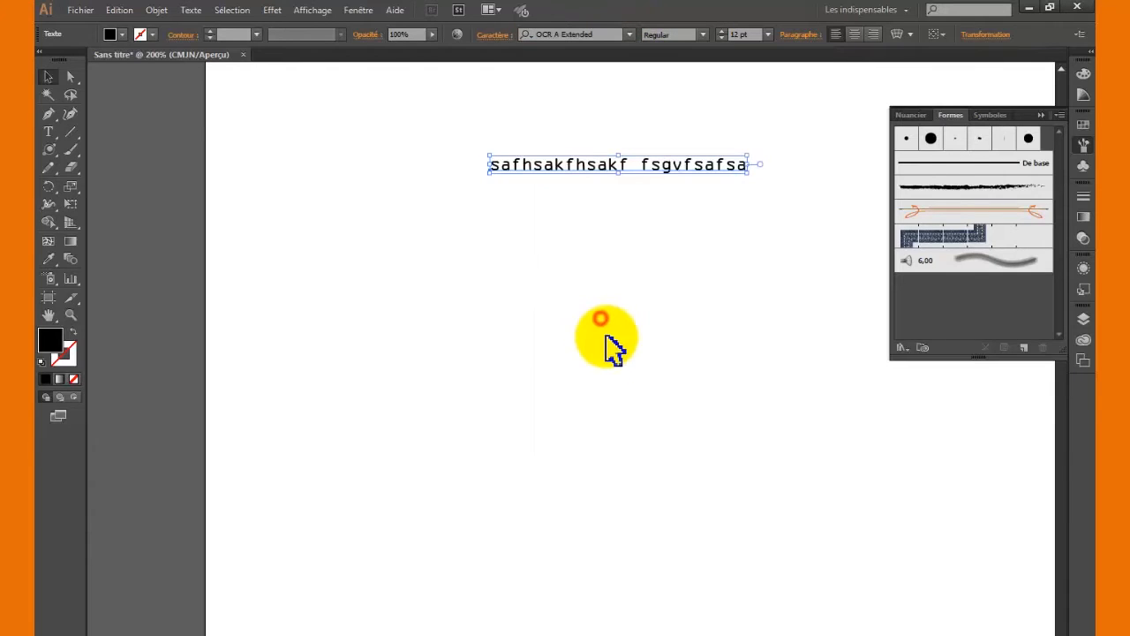
- Set the text size to 48 pt, reduce it to 10 pt, enlarge it by three increments, and deselect the text
{"action": "left_click", "coordinate": [768, 35]}
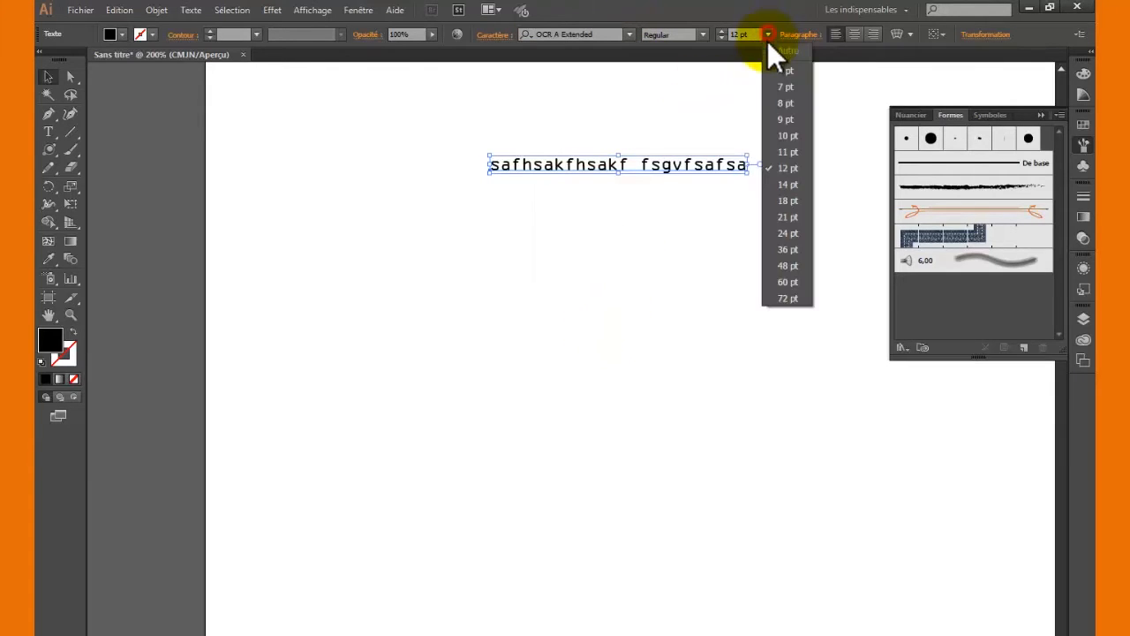
{"action": "left_click", "coordinate": [786, 266]}
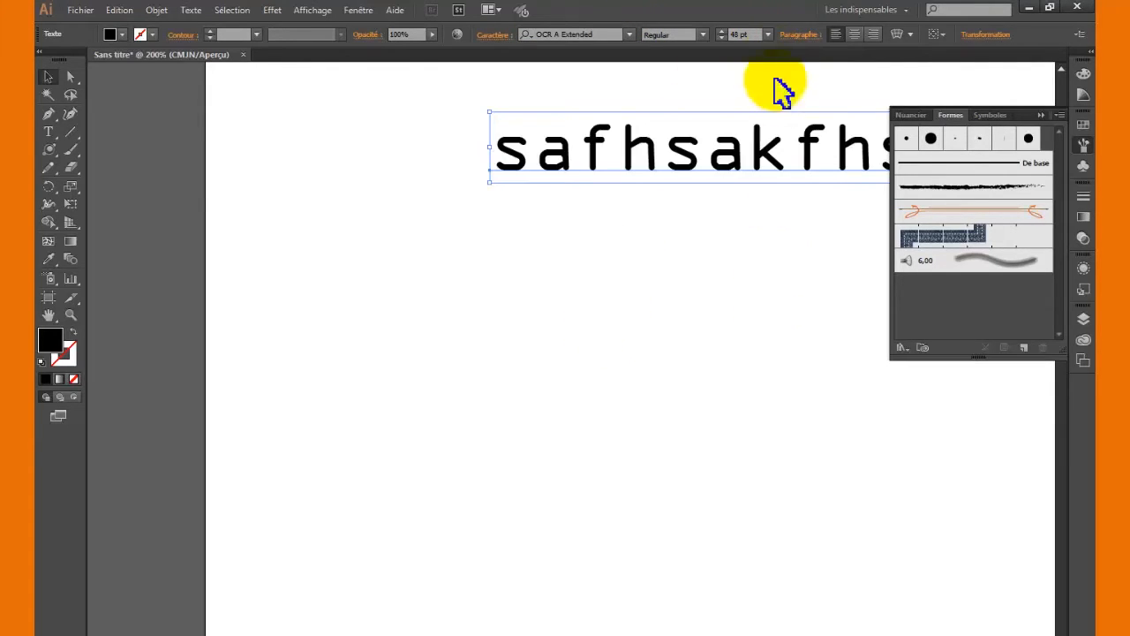
{"action": "left_click", "coordinate": [768, 35]}
{"action": "left_click", "coordinate": [786, 136]}
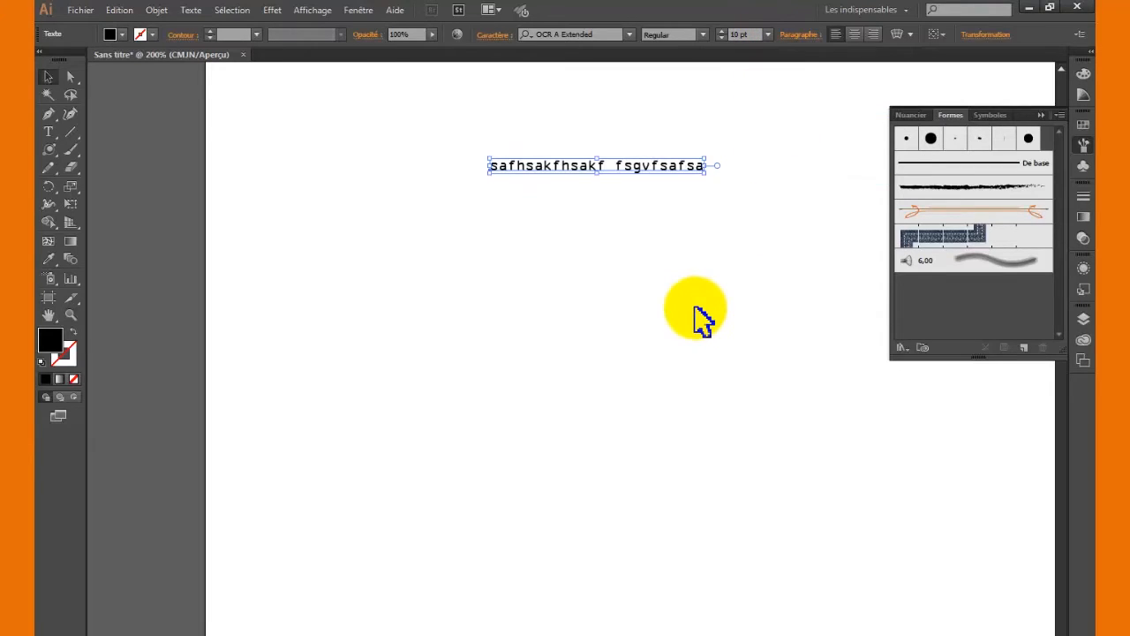
{"action": "key", "text": "ctrl+shift+period"}
{"action": "key", "text": "ctrl+shift+period"}
{"action": "key", "text": "ctrl+shift+period"}
{"action": "left_click", "coordinate": [690, 208]}
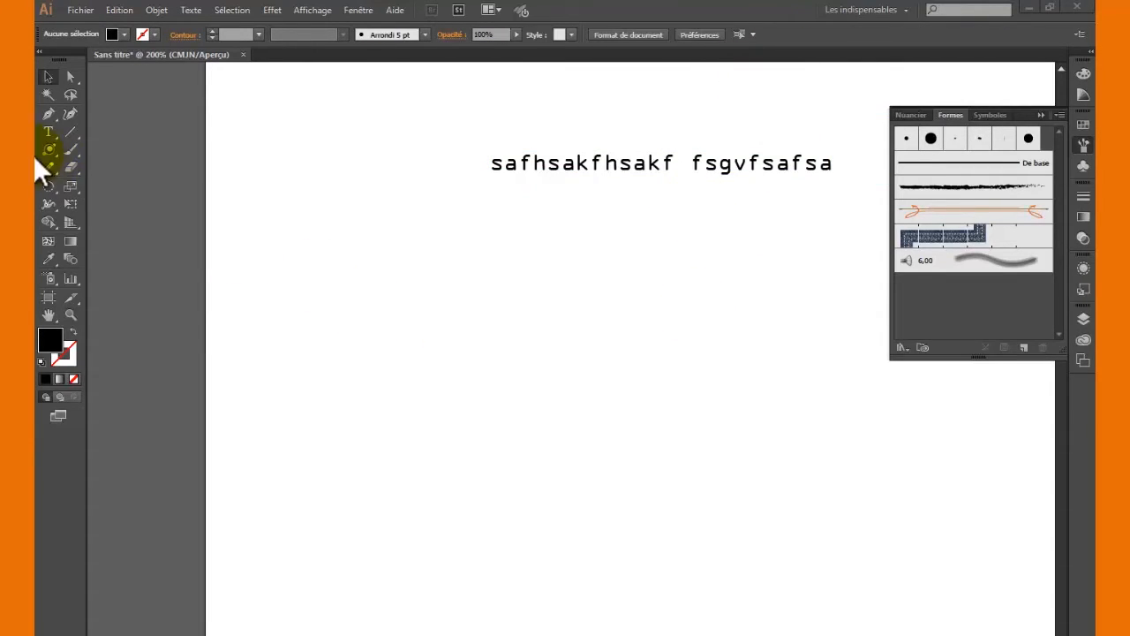
- Draw an area text frame below and to the left of the existing text line
{"action": "left_click", "coordinate": [54, 126]}
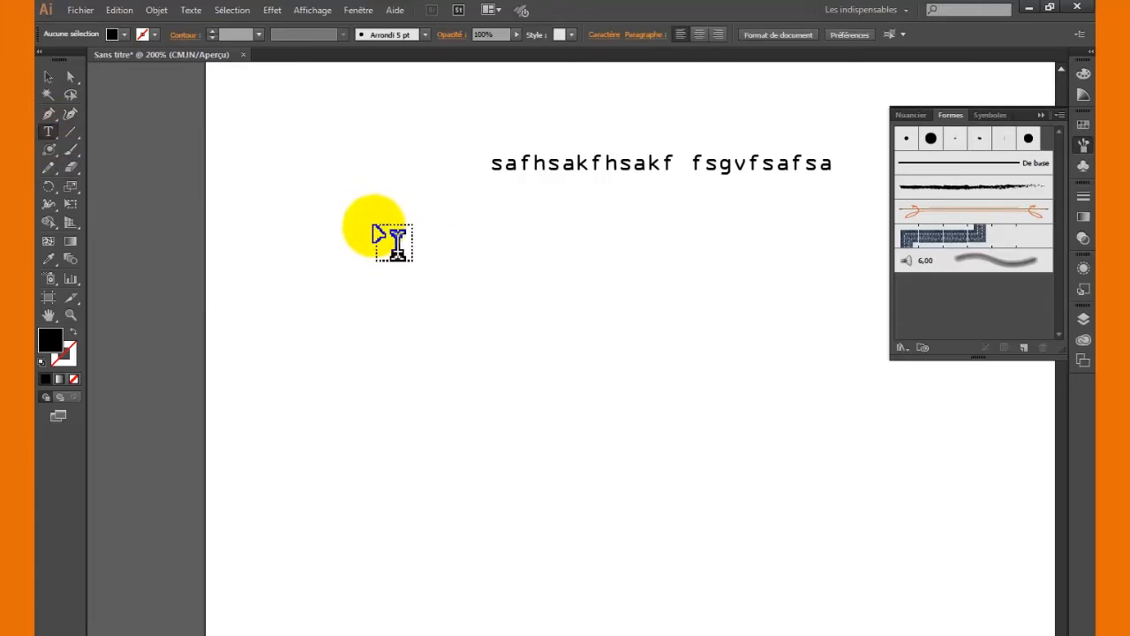
{"action": "left_click_drag", "start_coordinate": [408, 237], "coordinate": [545, 302]}
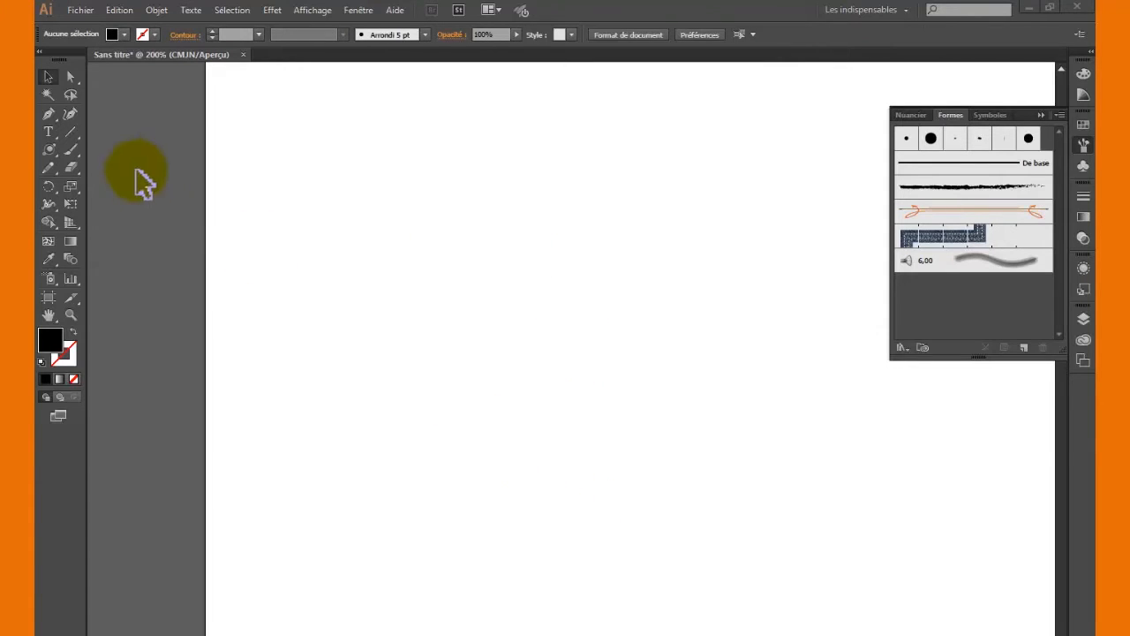
- Draw a closed six-point polygon about 66 × 42 mm with the Pen tool near the top of the cleared artboard
{"action": "left_click", "coordinate": [46, 115]}
{"action": "left_click", "coordinate": [392, 155]}
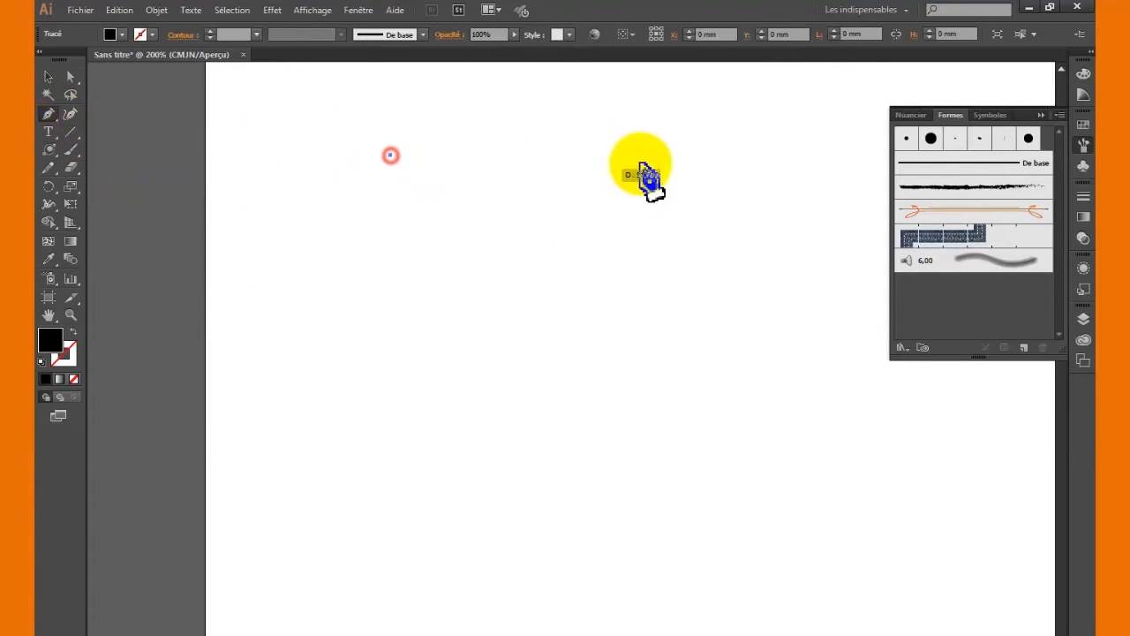
{"action": "left_click", "coordinate": [640, 163]}
{"action": "left_click", "coordinate": [628, 247]}
{"action": "left_click", "coordinate": [498, 236]}
{"action": "left_click", "coordinate": [448, 329]}
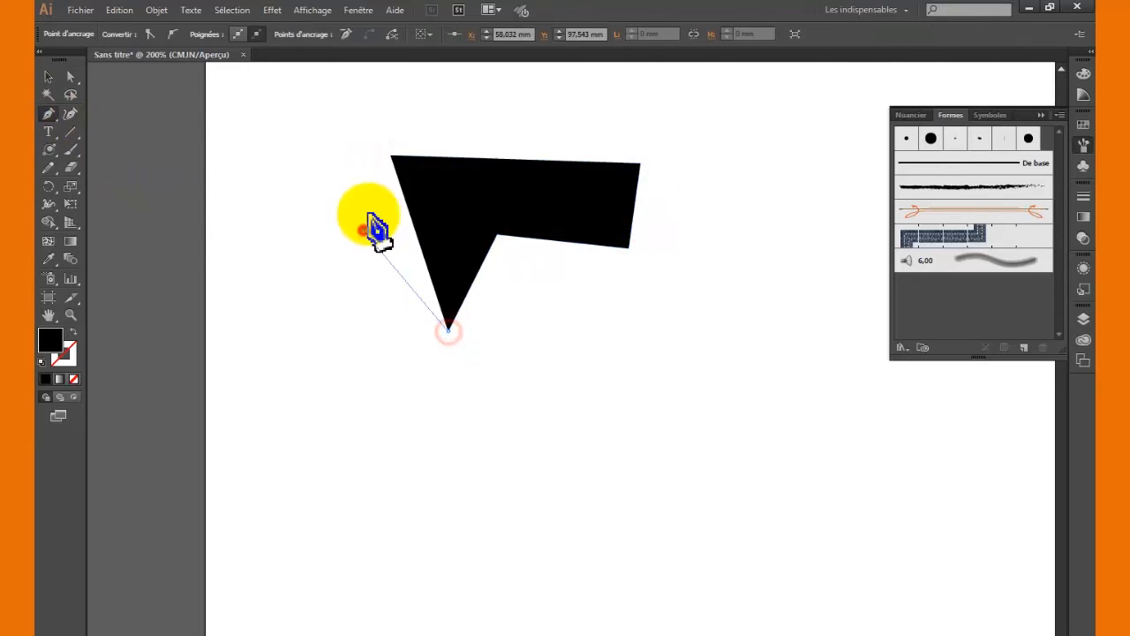
{"action": "left_click", "coordinate": [363, 230]}
{"action": "left_click", "coordinate": [392, 155]}
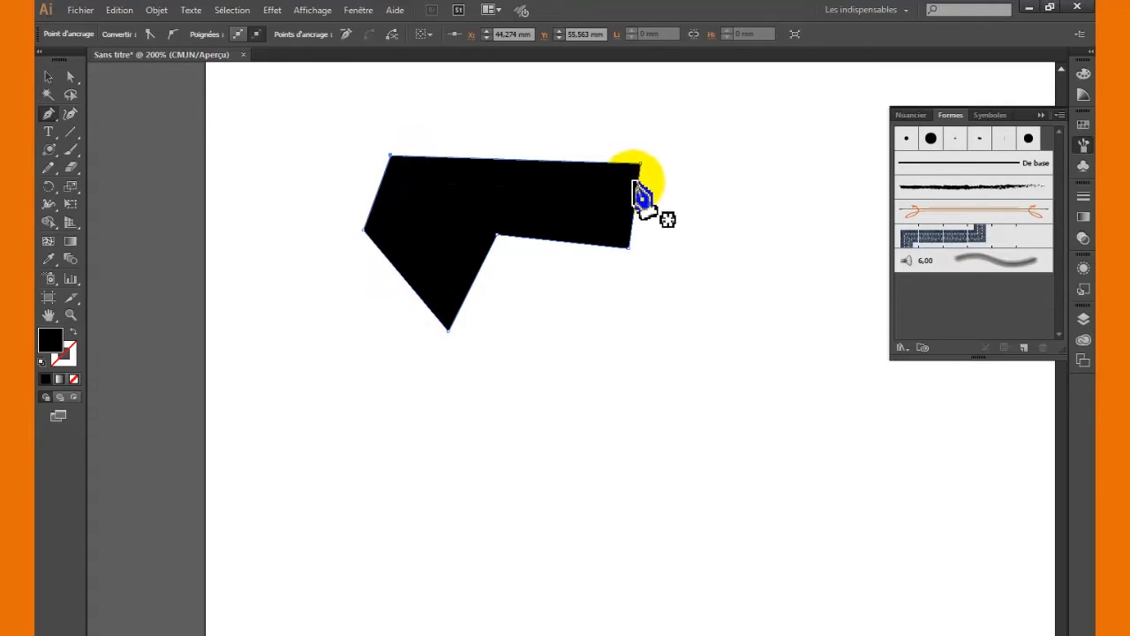
- Set the polygon's stroke colour to green #36930F
{"action": "left_click", "coordinate": [71, 361]}
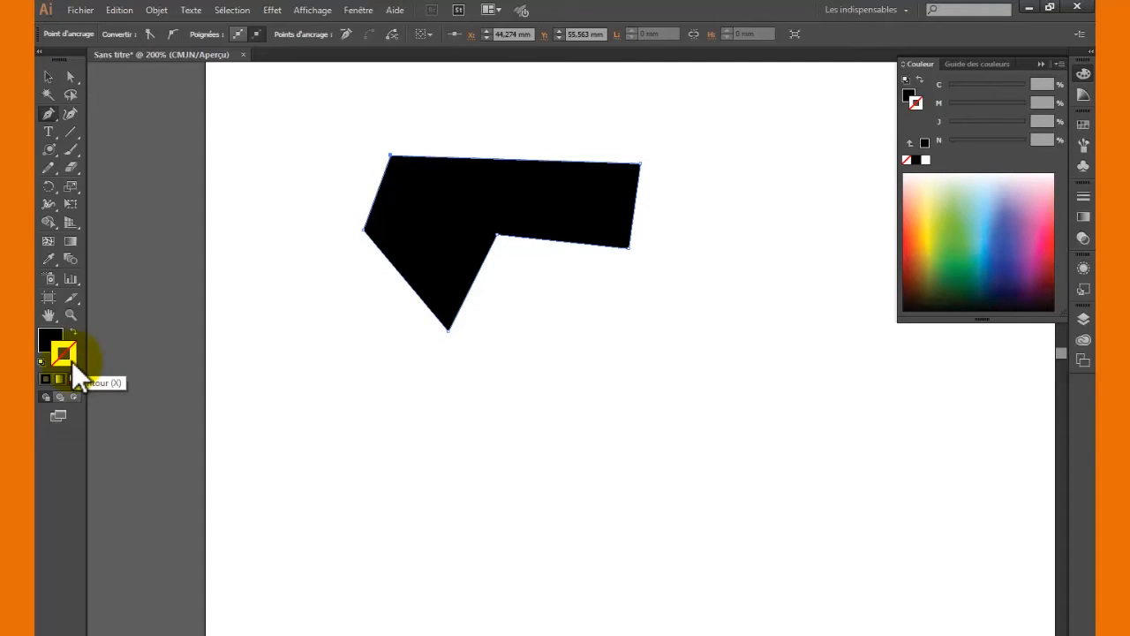
{"action": "double_click", "coordinate": [71, 361]}
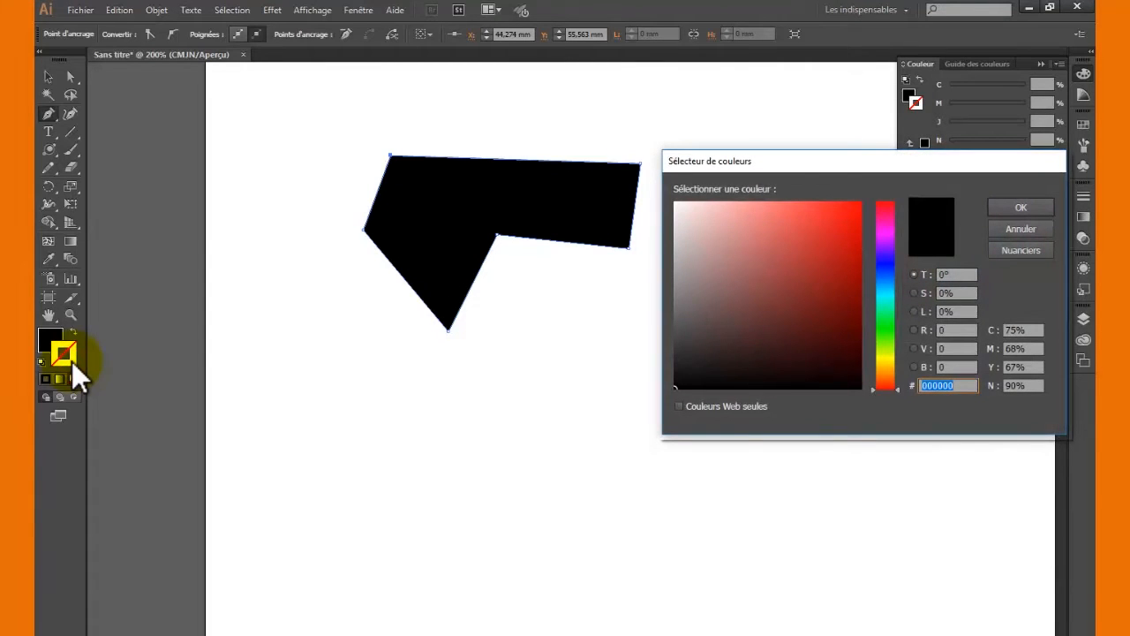
{"action": "left_click", "coordinate": [882, 337]}
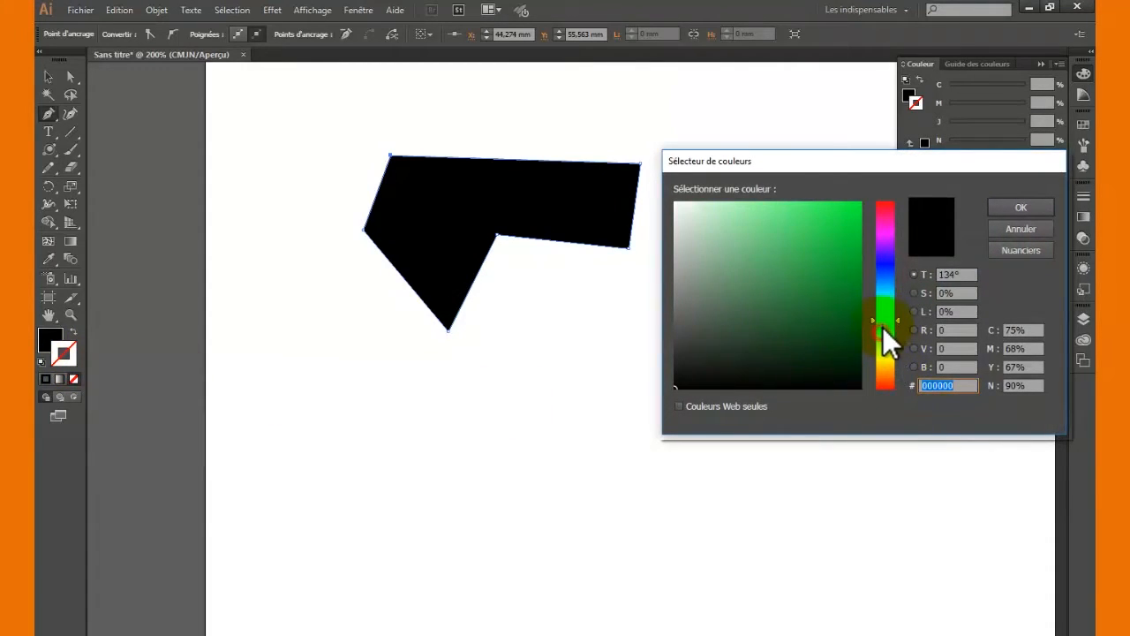
{"action": "left_click", "coordinate": [843, 281]}
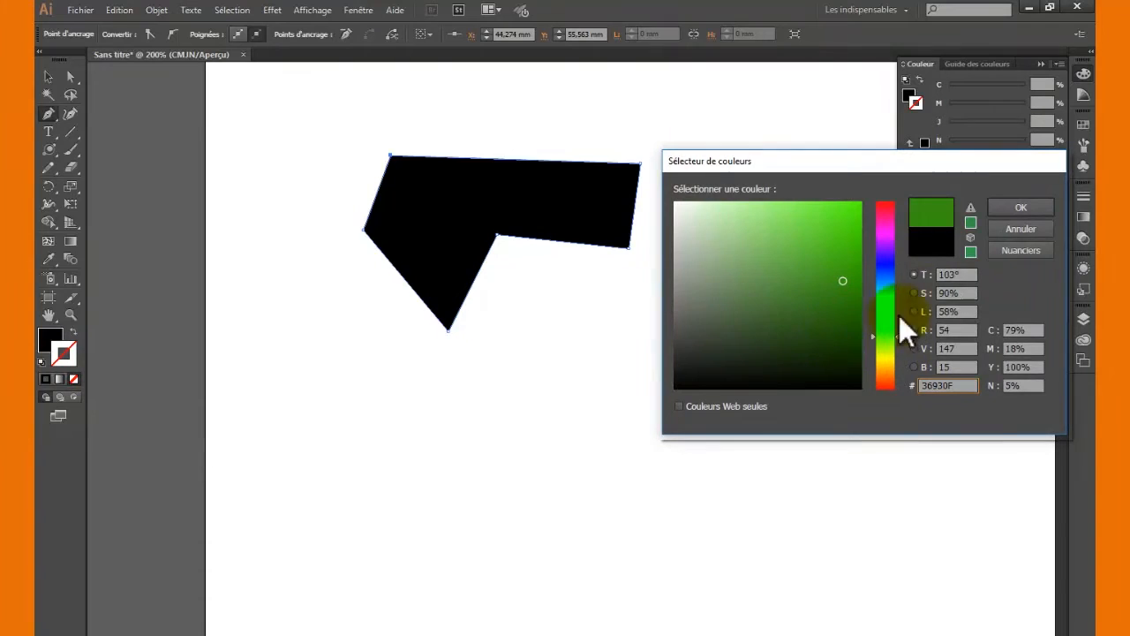
{"action": "left_click", "coordinate": [1020, 207]}
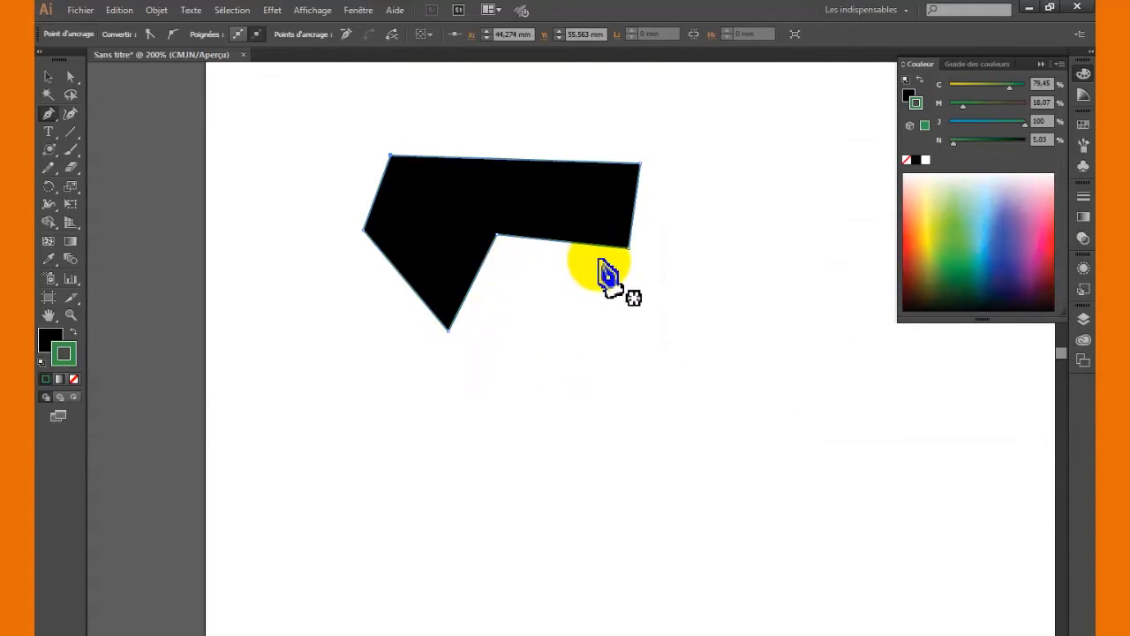
- Set the polygon's fill colour to red #B50909
{"action": "left_click", "coordinate": [47, 332]}
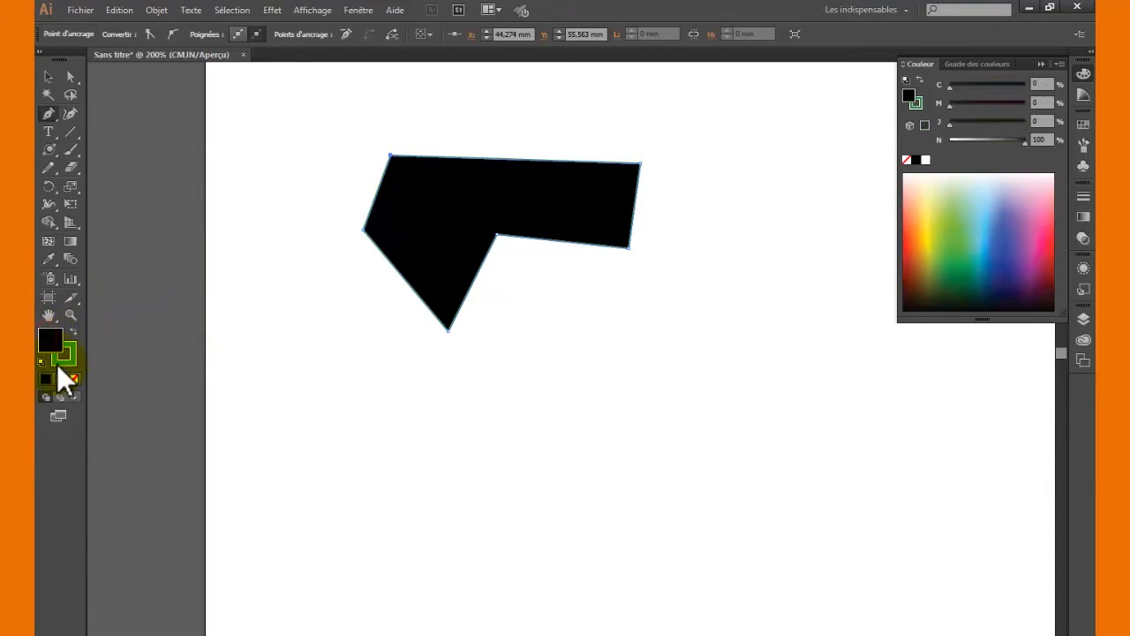
{"action": "double_click", "coordinate": [51, 339]}
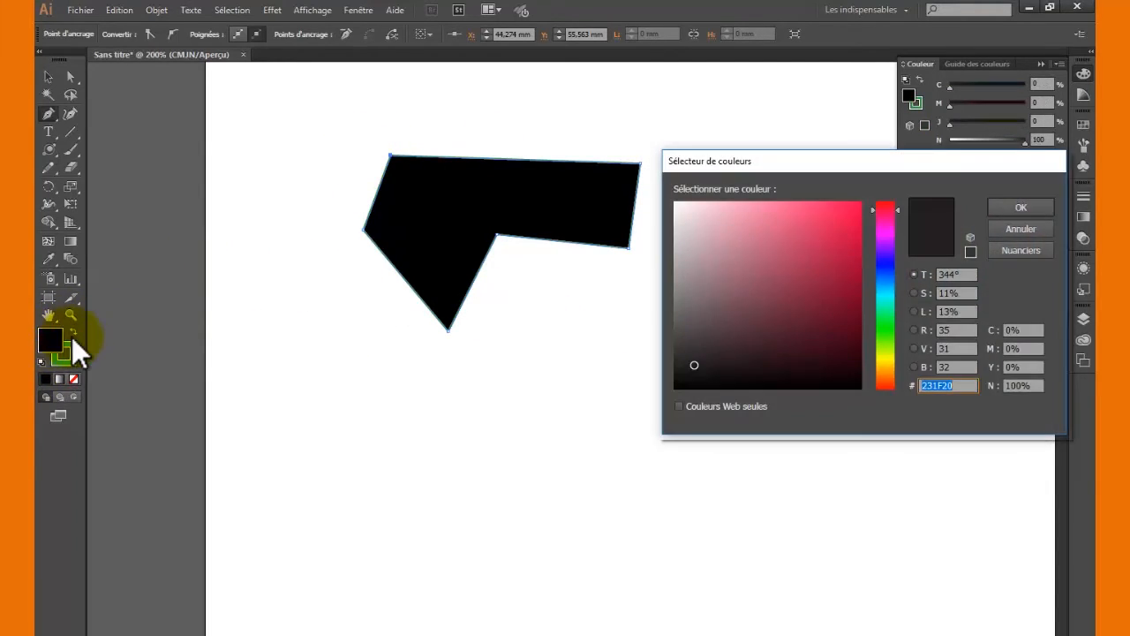
{"action": "left_click_drag", "start_coordinate": [884, 354], "coordinate": [880, 393]}
{"action": "left_click", "coordinate": [853, 257]}
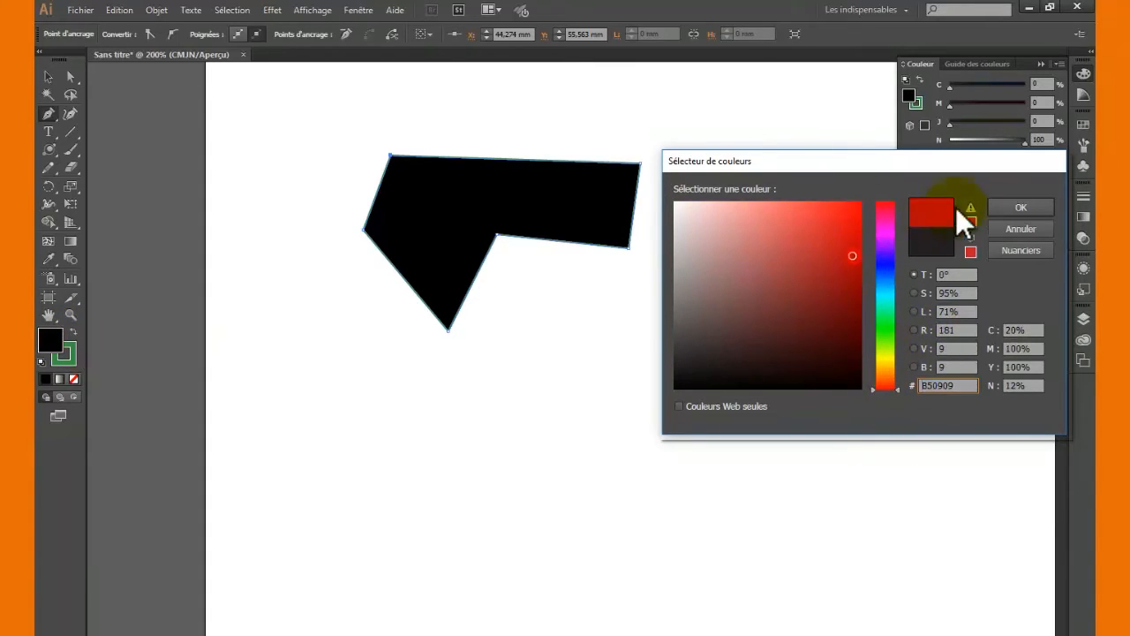
{"action": "left_click", "coordinate": [1016, 207]}
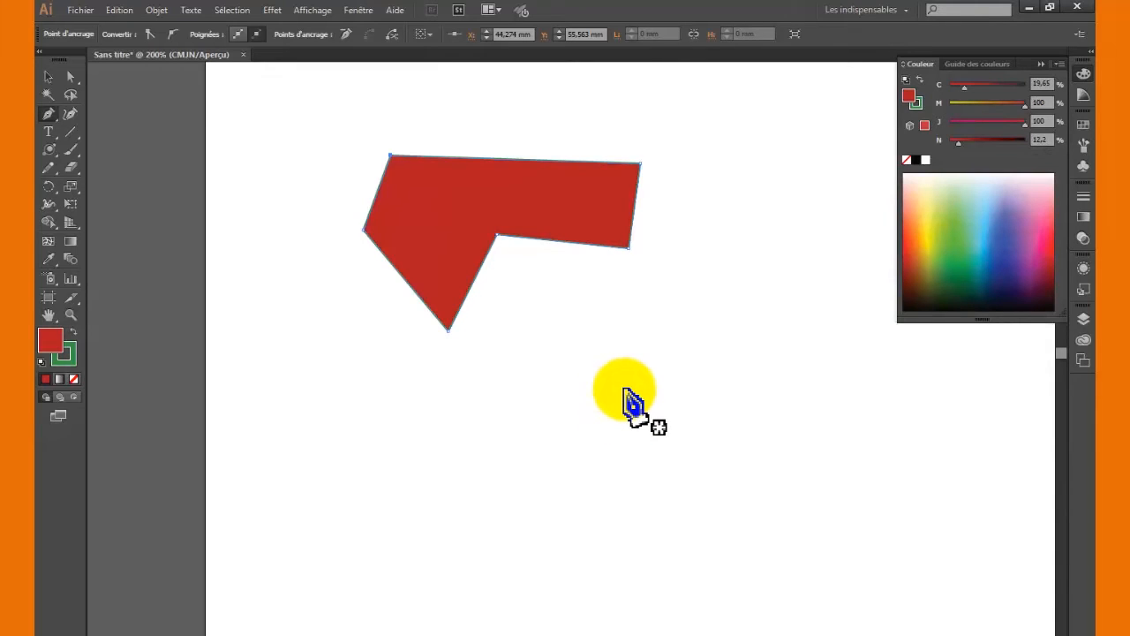
- Move the whole red polygon about 14 mm right and 12 mm down, and deselect it
{"action": "left_click", "coordinate": [50, 78]}
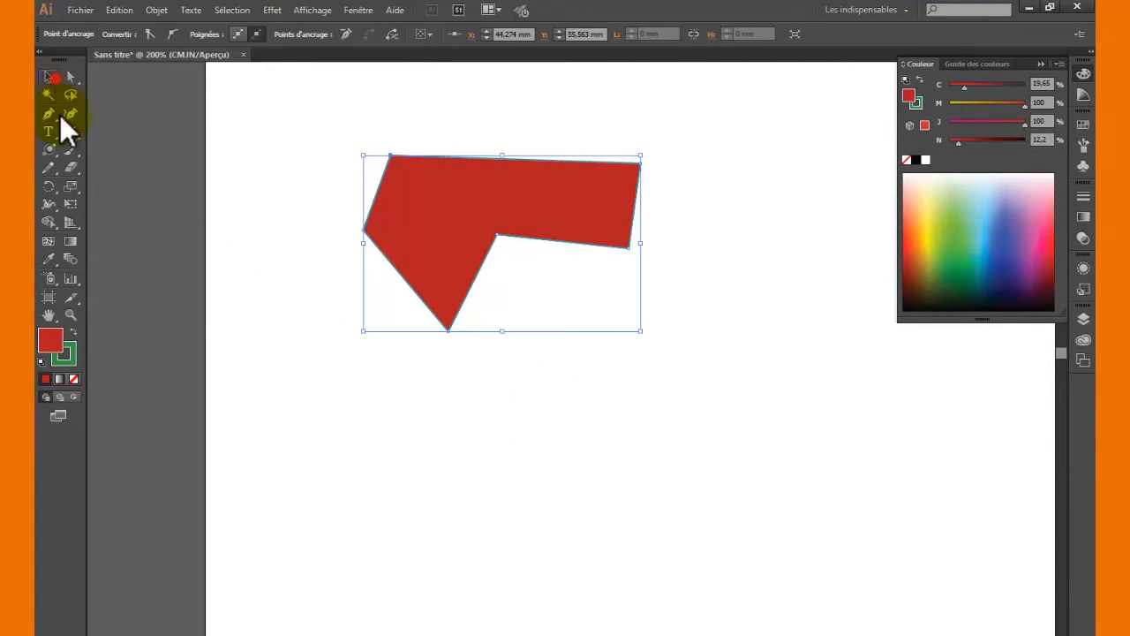
{"action": "left_click", "coordinate": [253, 230]}
{"action": "left_click", "coordinate": [397, 267]}
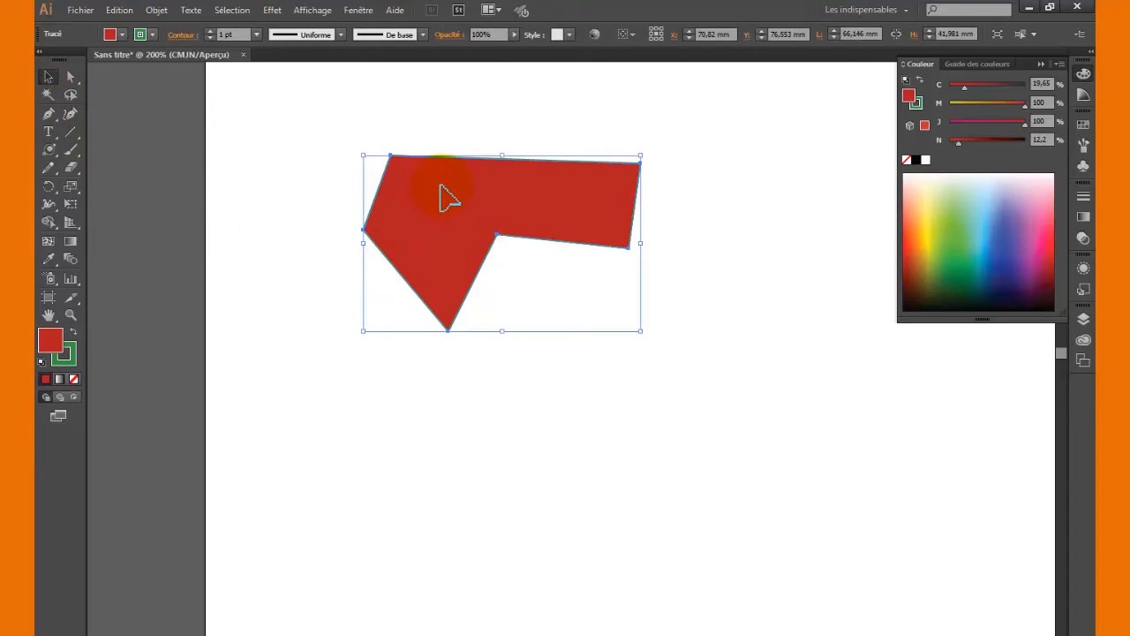
{"action": "left_click_drag", "start_coordinate": [446, 198], "coordinate": [505, 248]}
{"action": "left_click", "coordinate": [646, 468]}
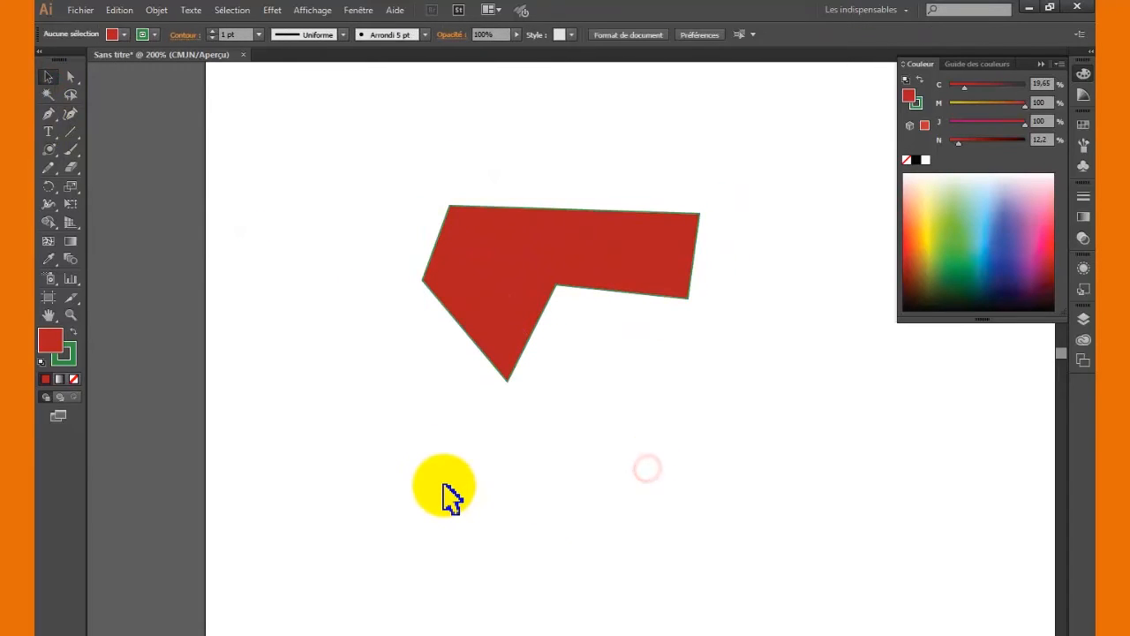
- Inspect the green outline at the polygon's left corner up close, and reselect the polygon with a selection marquee
{"action": "left_click", "coordinate": [71, 314]}
{"action": "left_click_drag", "start_coordinate": [396, 235], "coordinate": [490, 302]}
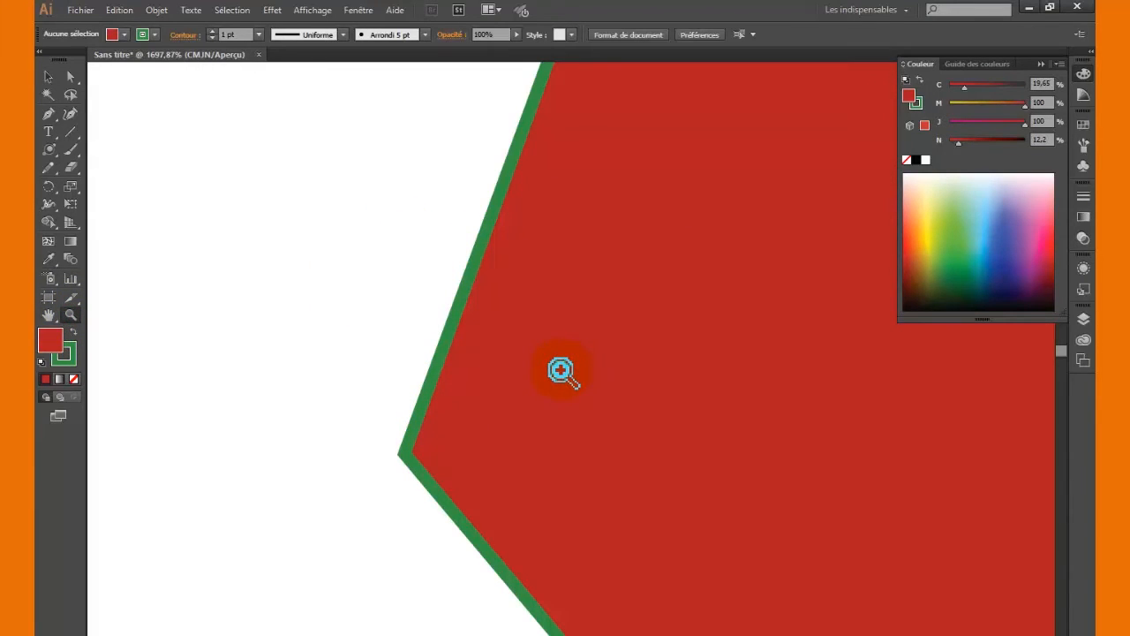
{"action": "left_click", "coordinate": [52, 77]}
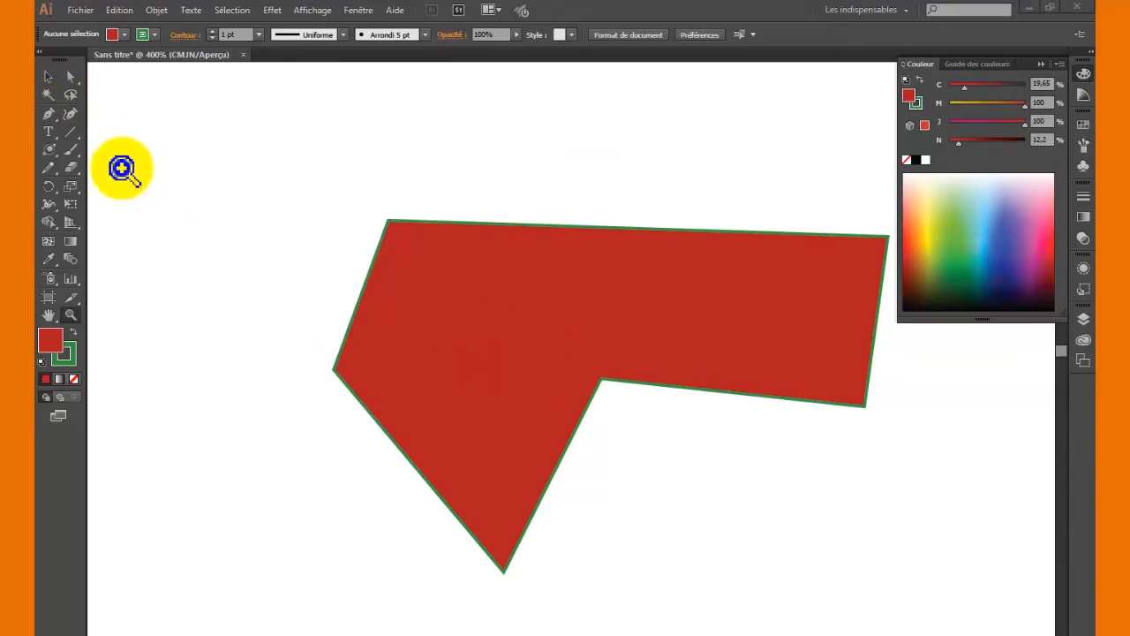
{"action": "left_click", "coordinate": [48, 79]}
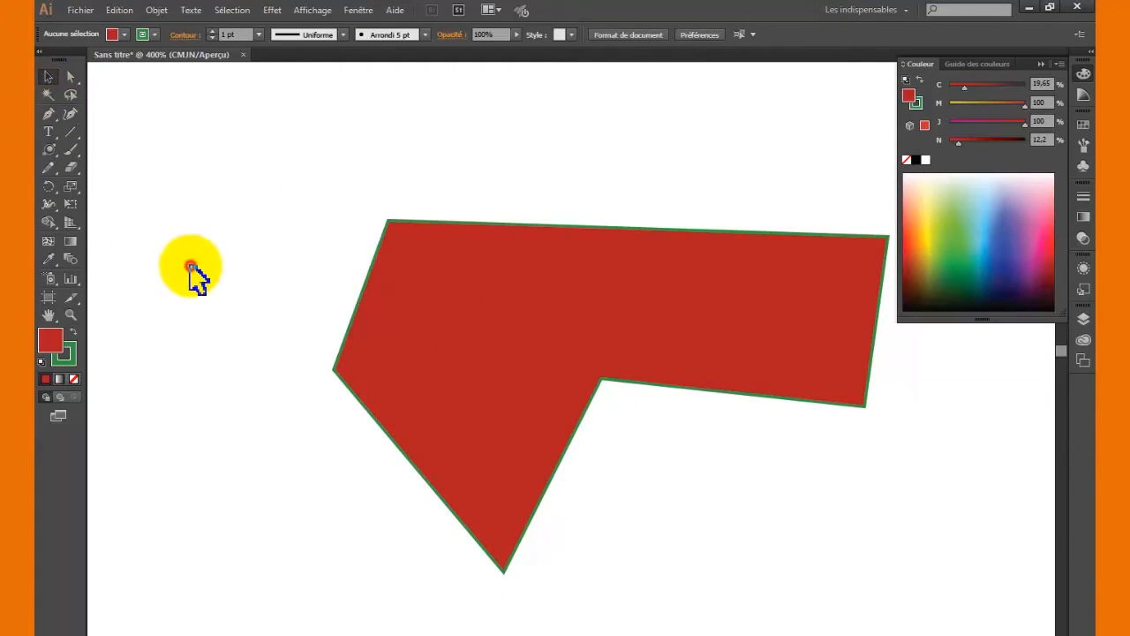
{"action": "left_click_drag", "start_coordinate": [285, 273], "coordinate": [459, 380]}
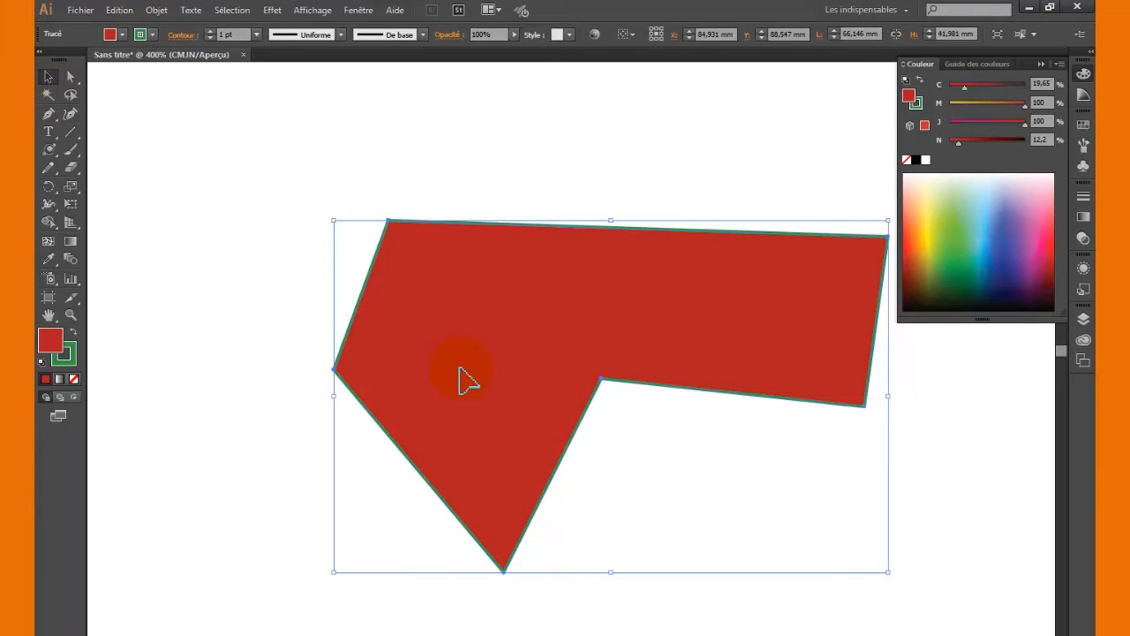
- Delete the red polygon and draw a vertical ellipse about 31 mm wide and 38 mm high as the face
{"action": "key", "text": "Delete"}
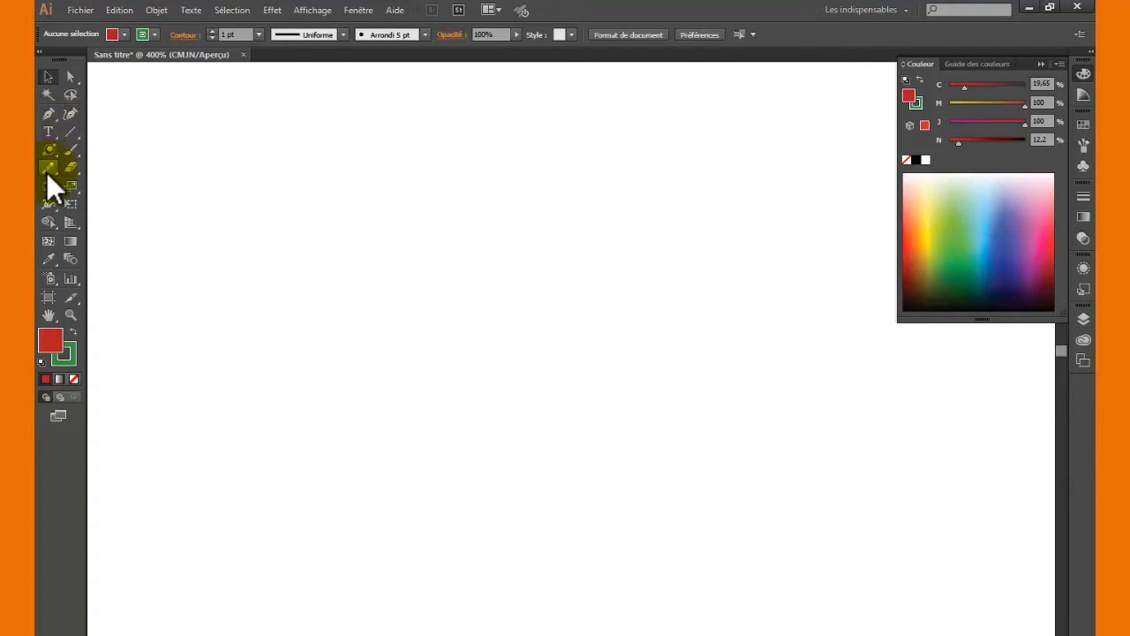
{"action": "left_click_drag", "start_coordinate": [49, 157], "coordinate": [121, 188]}
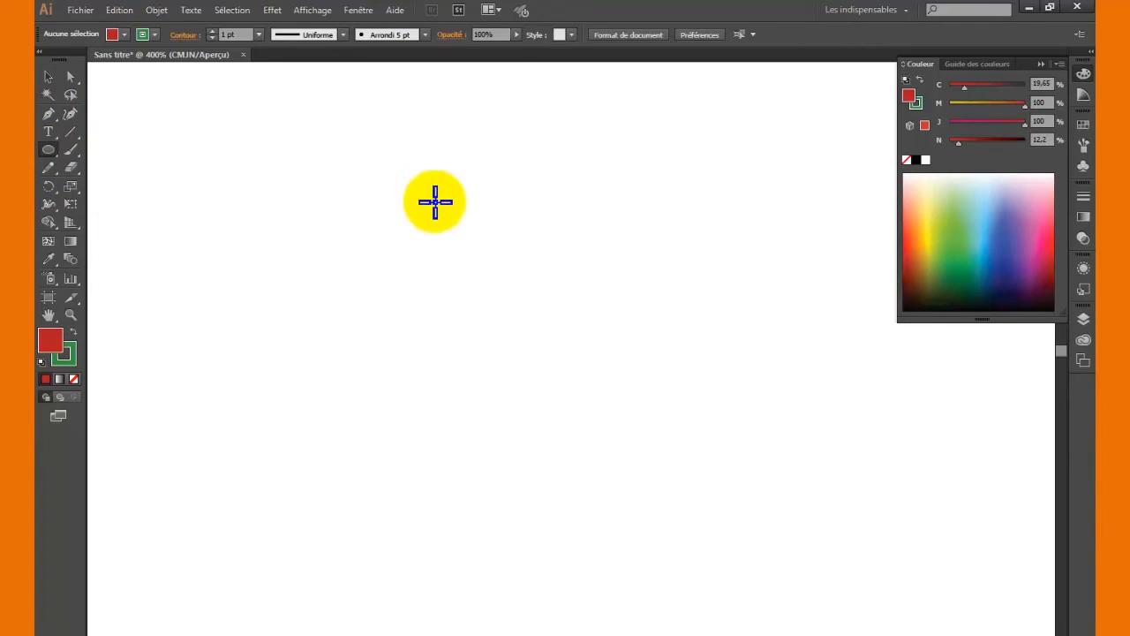
{"action": "mouse_move", "coordinate": [420, 171]}
{"action": "left_mouse_down"}
{"action": "mouse_move", "coordinate": [653, 429]}
{"action": "mouse_move", "coordinate": [681, 493]}
{"action": "left_mouse_up"}
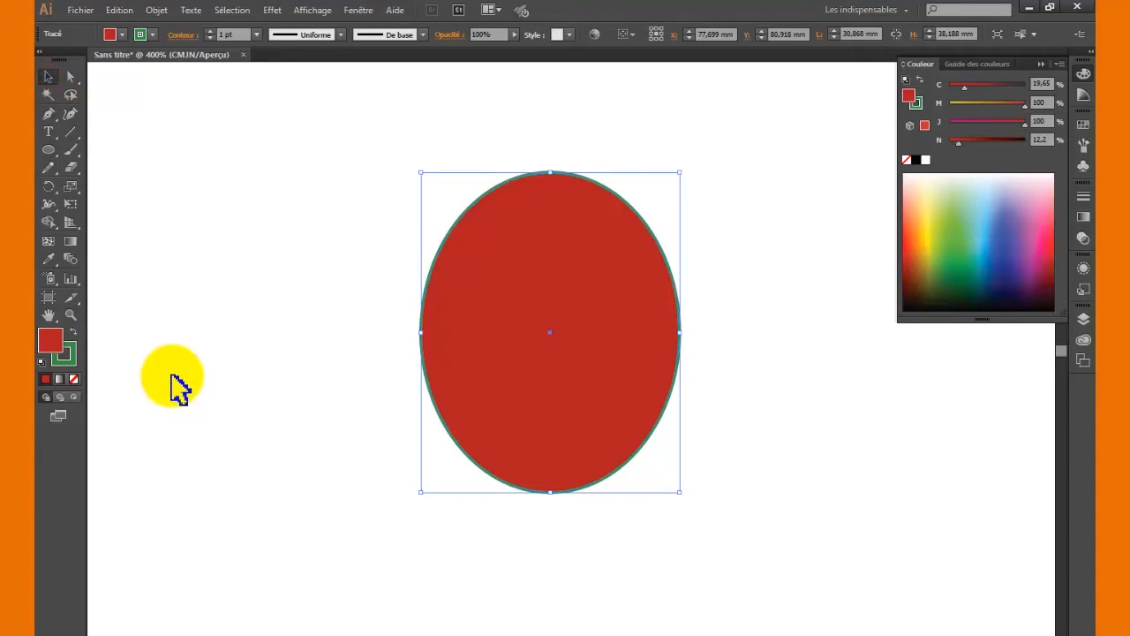
- Set the face ellipse's stroke colour to black #000000
{"action": "double_click", "coordinate": [64, 354]}
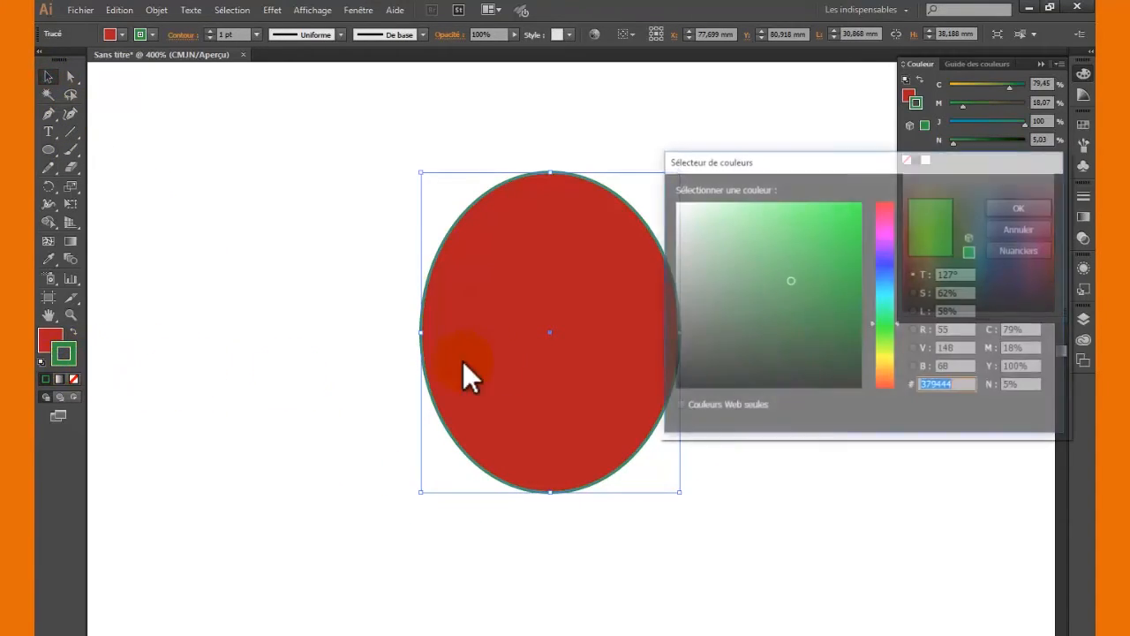
{"action": "left_click_drag", "start_coordinate": [677, 341], "coordinate": [671, 398]}
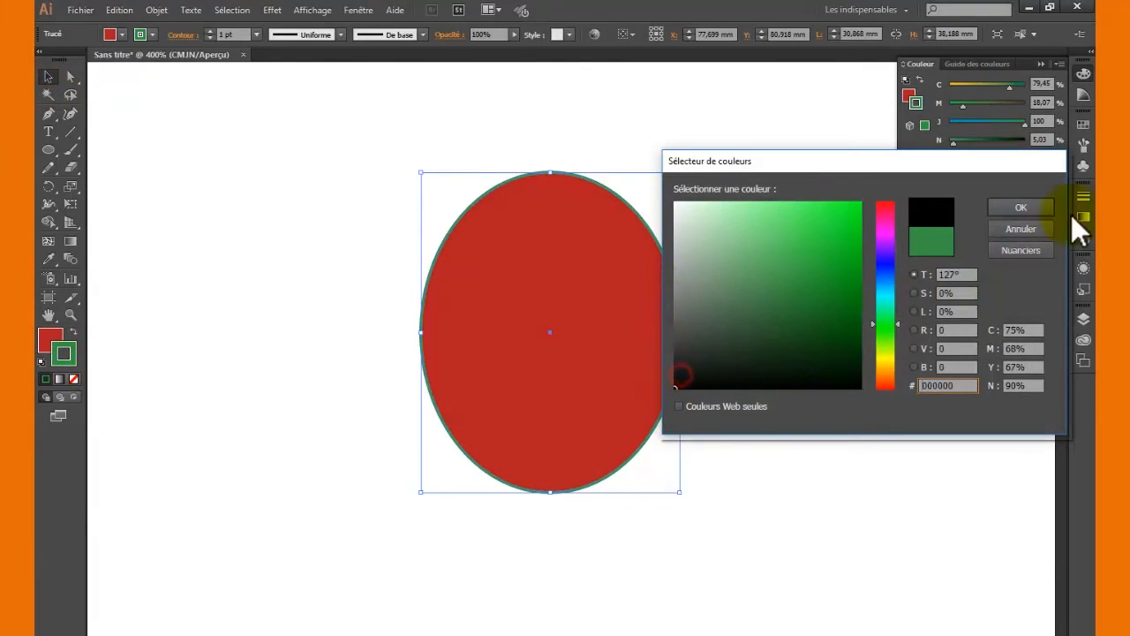
{"action": "left_click", "coordinate": [1027, 209]}
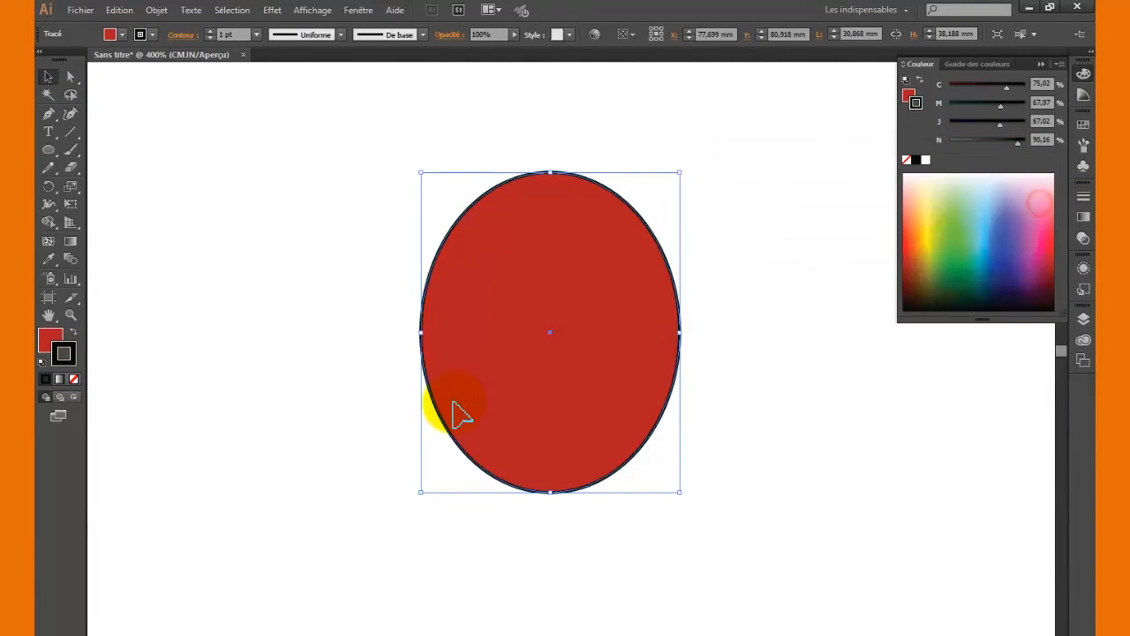
- Set the face ellipse's fill colour to dark brown #66380E and deselect it
{"action": "double_click", "coordinate": [51, 342]}
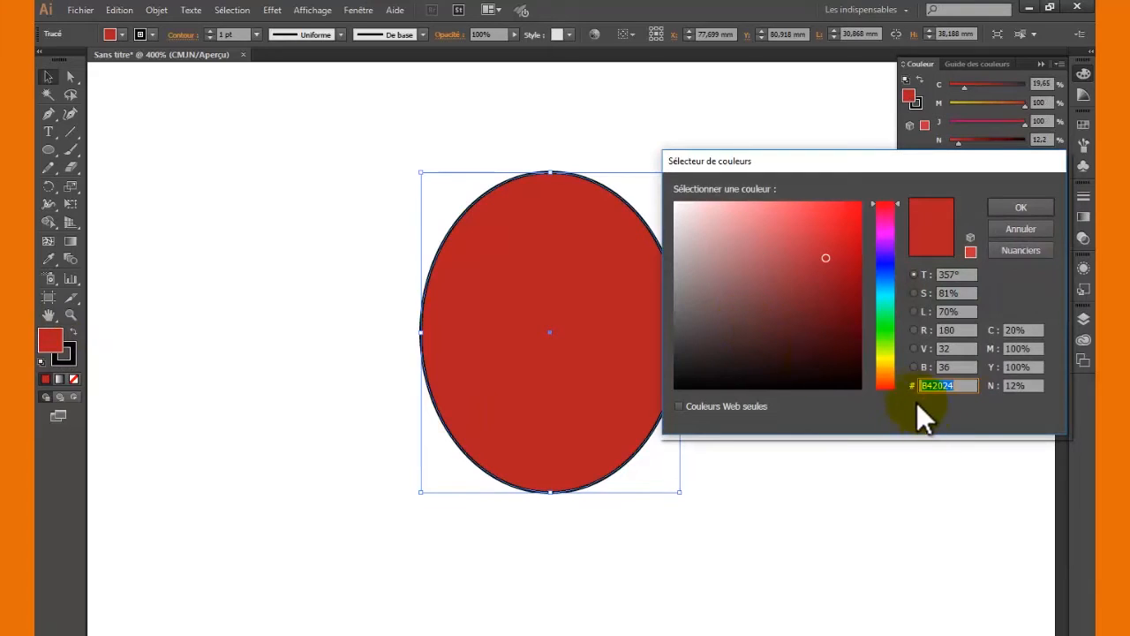
{"action": "left_click_drag", "start_coordinate": [884, 375], "coordinate": [884, 381]}
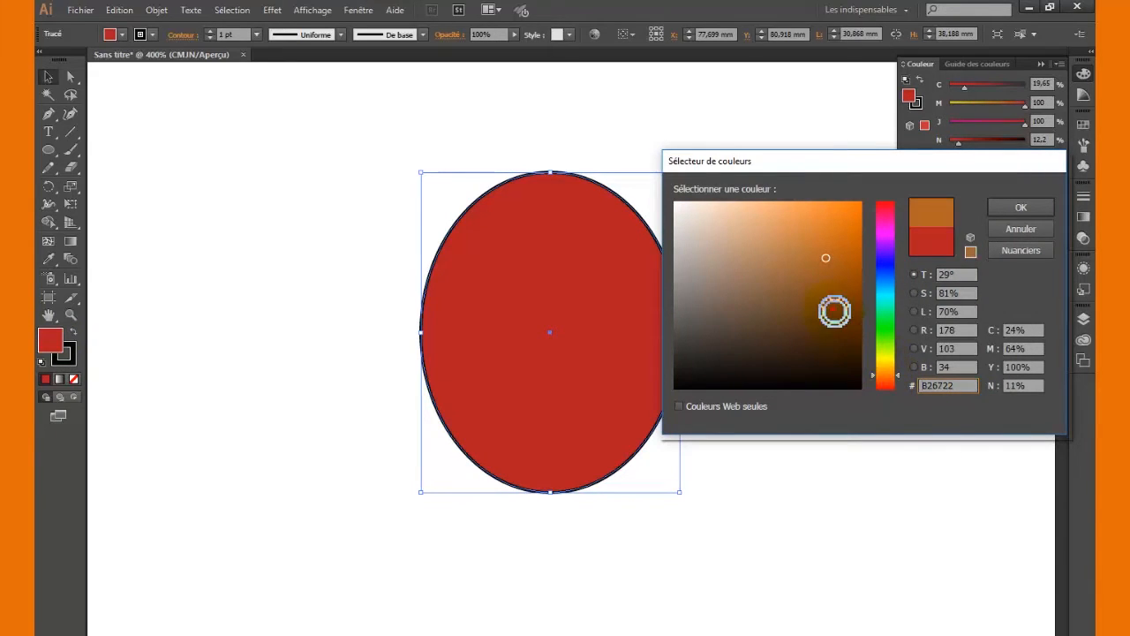
{"action": "left_click_drag", "start_coordinate": [832, 310], "coordinate": [840, 316]}
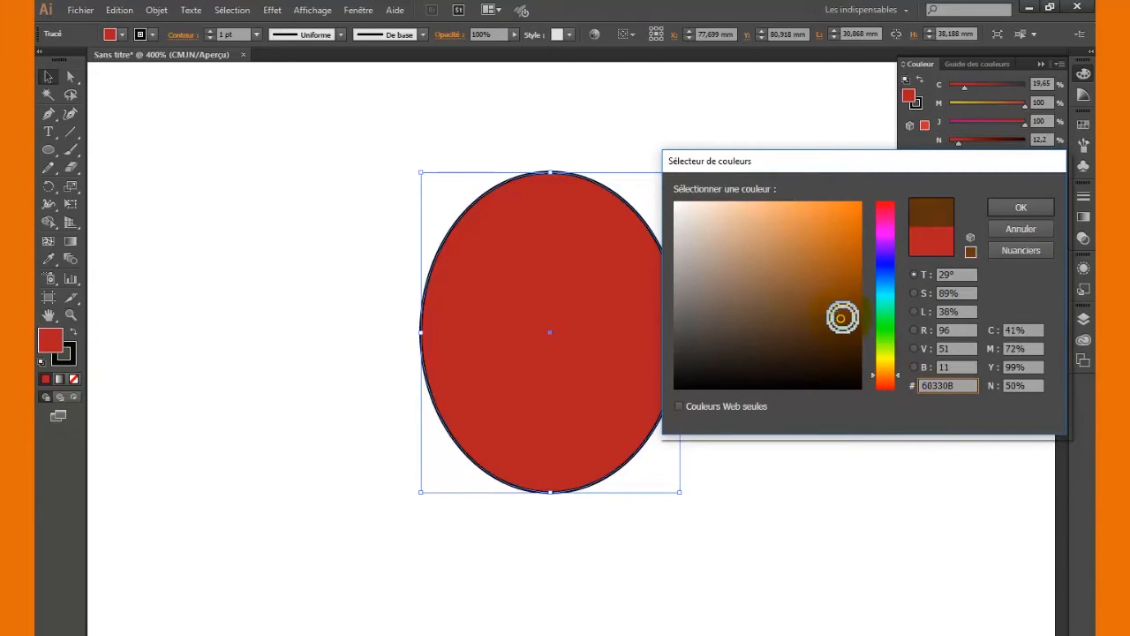
{"action": "left_click", "coordinate": [1015, 211]}
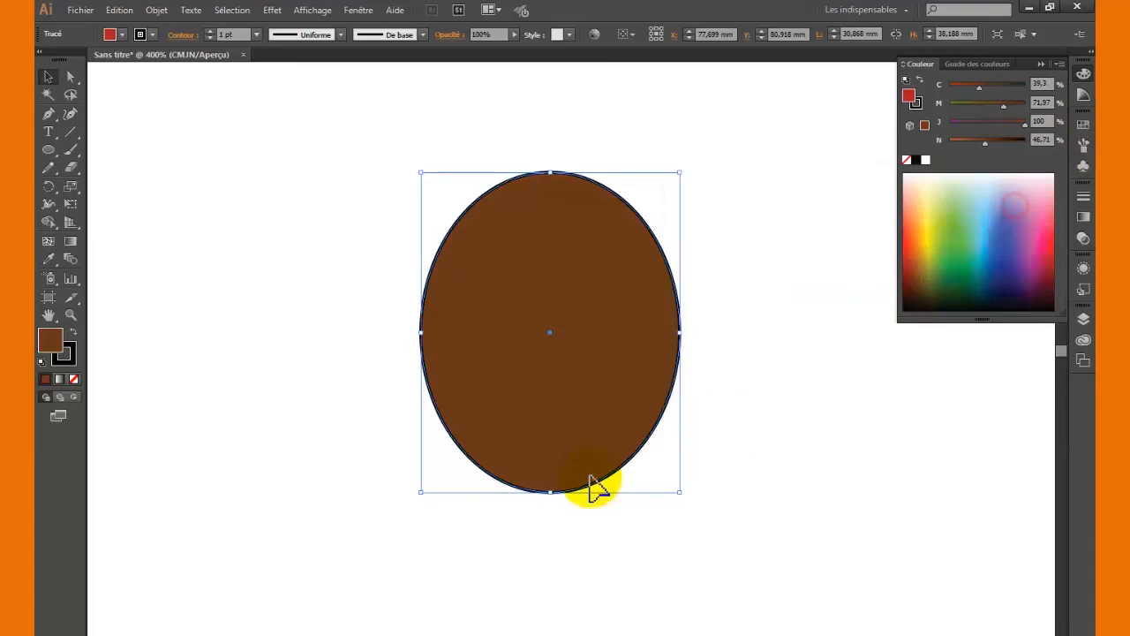
{"action": "left_click", "coordinate": [305, 408]}
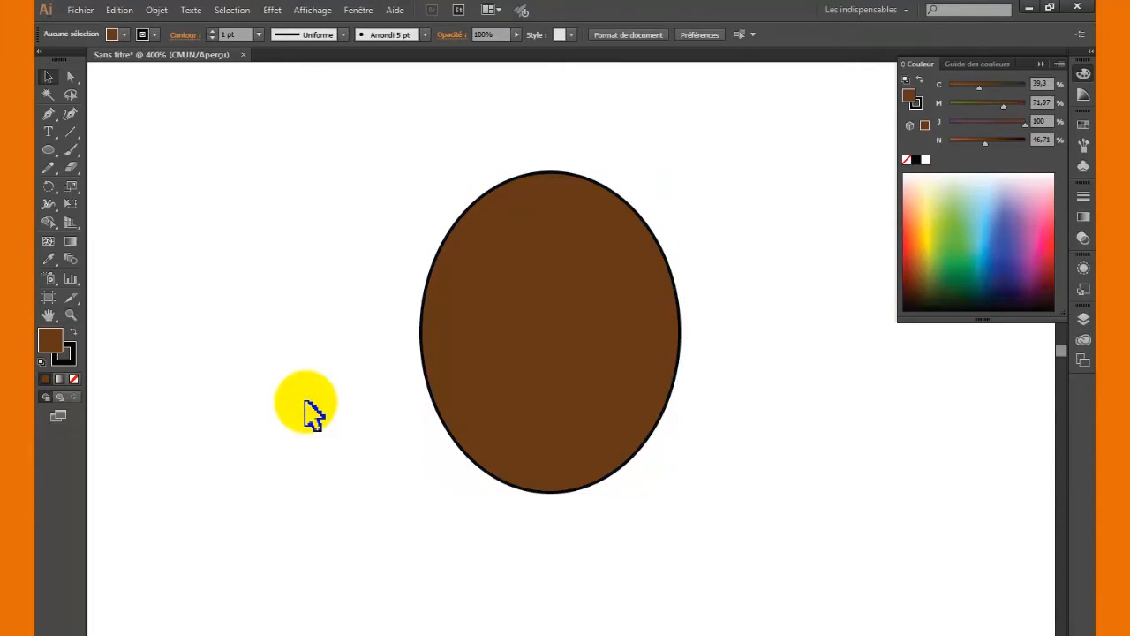
- Draw a left eye ellipse about 5.6 mm wide and 8.1 mm high on the face, and fill it with pale off-white
{"action": "left_click", "coordinate": [47, 149]}
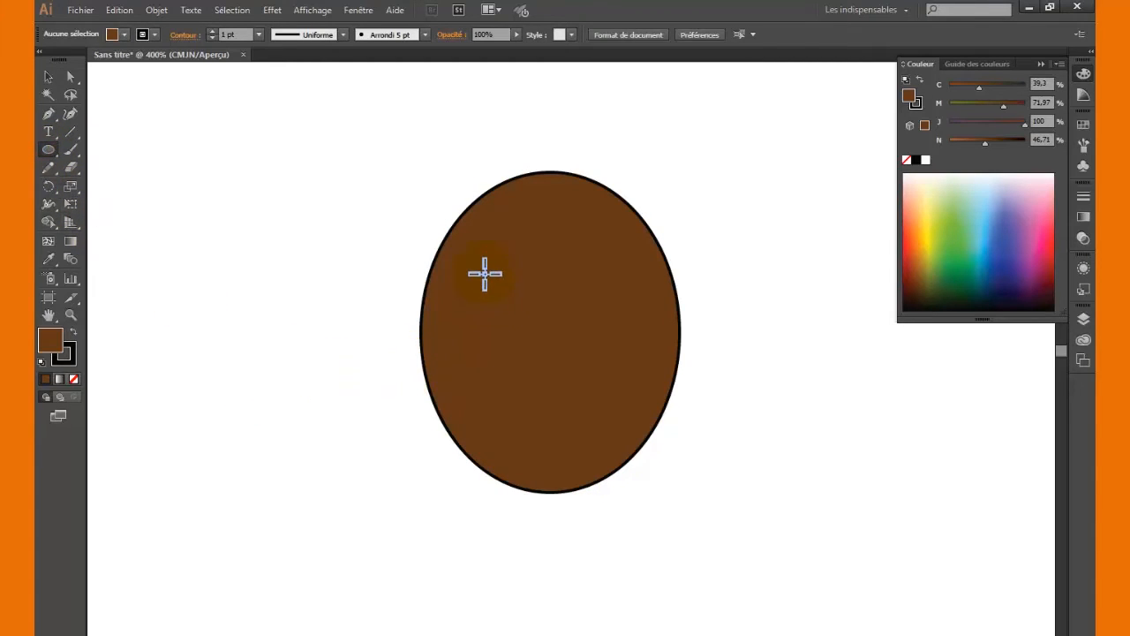
{"action": "left_click_drag", "start_coordinate": [487, 262], "coordinate": [527, 330]}
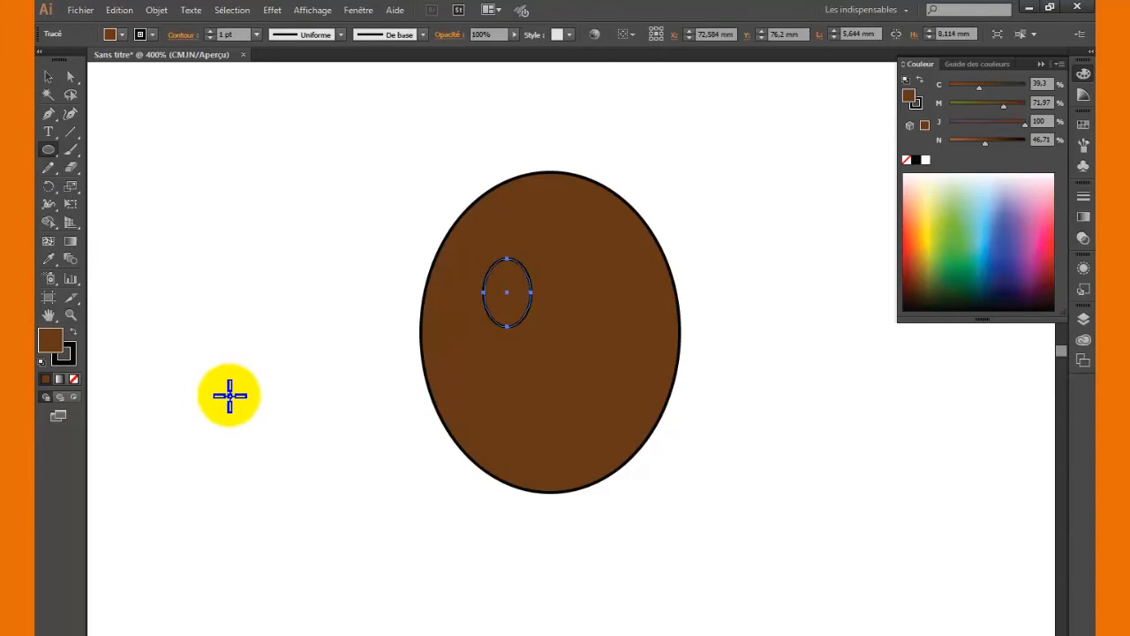
{"action": "double_click", "coordinate": [51, 340]}
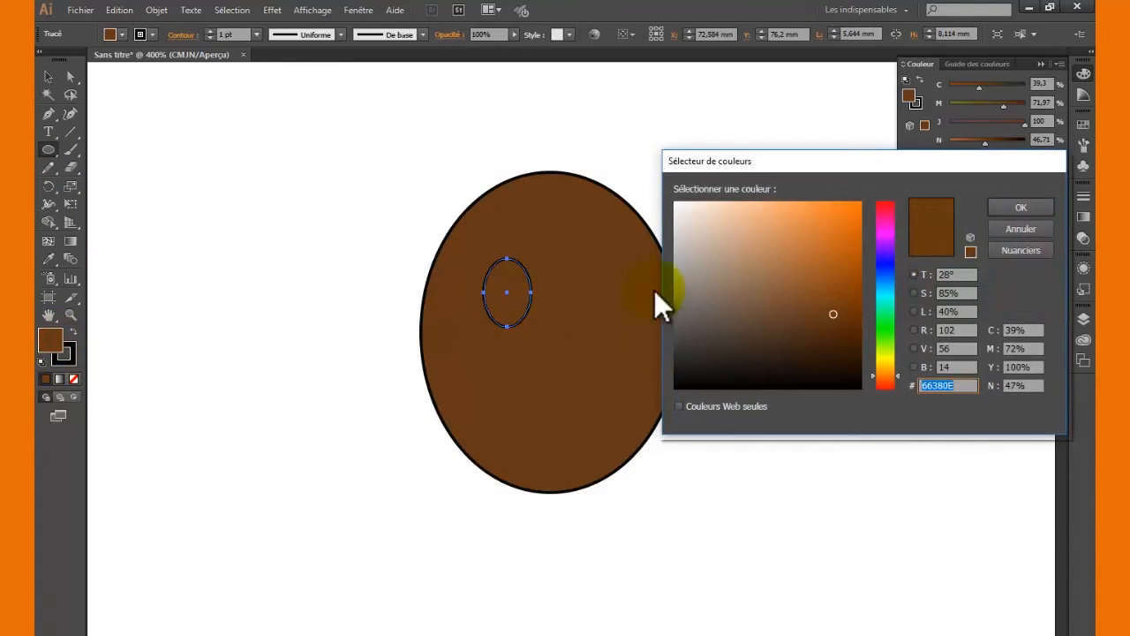
{"action": "left_click_drag", "start_coordinate": [685, 220], "coordinate": [690, 206]}
{"action": "left_click", "coordinate": [1010, 209]}
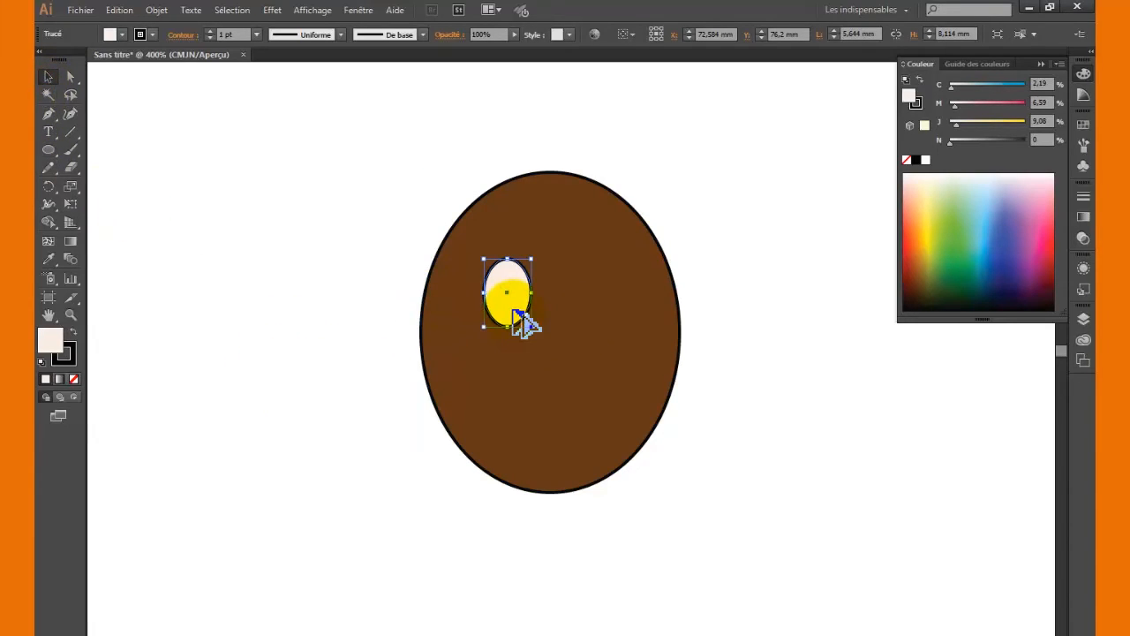
- Duplicate the off-white eye about 11 mm to the right at the same height, and deselect the copy
{"action": "left_click_drag", "start_coordinate": [510, 309], "coordinate": [605, 311]}
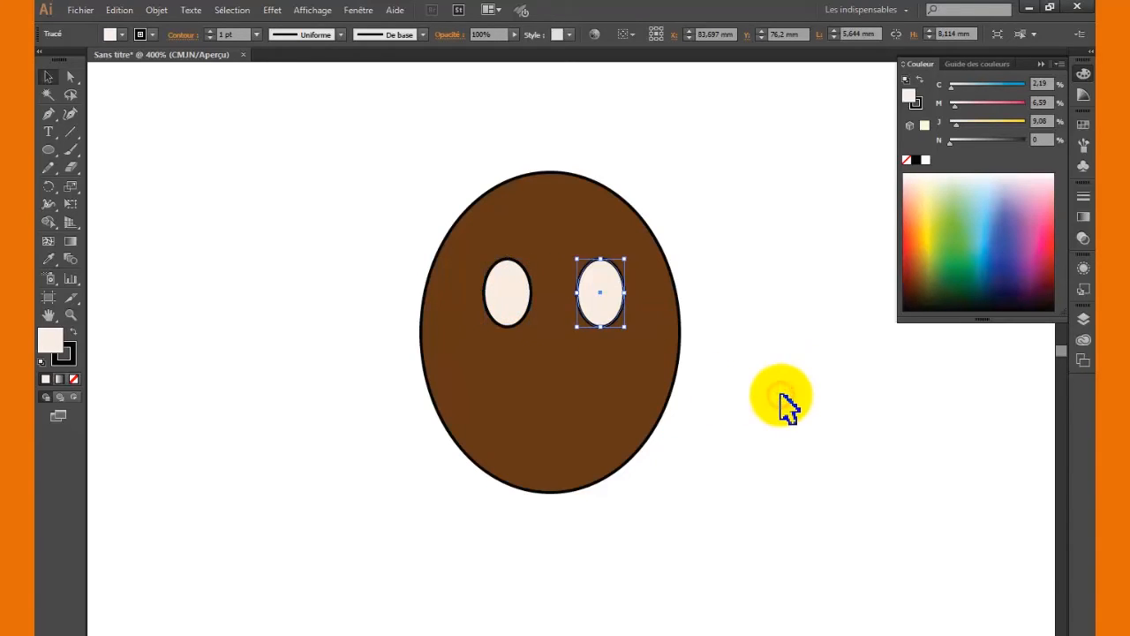
{"action": "left_click", "coordinate": [782, 395]}
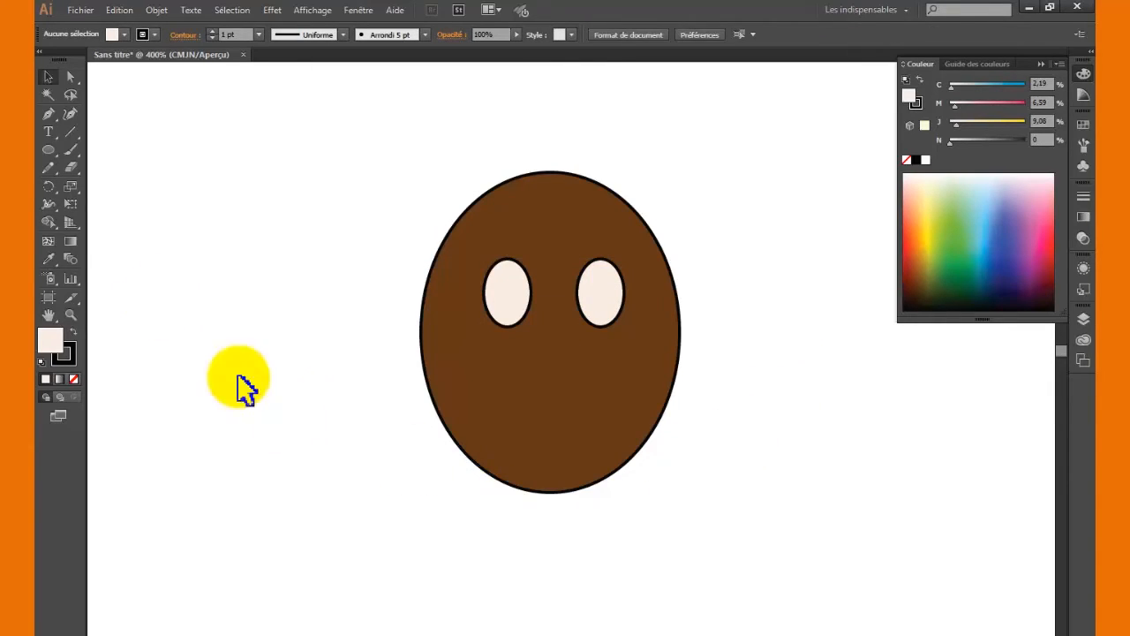
- Draw a pupil ellipse about 3.1 by 4.1 mm in the left eye's lower part, with a black fill and no stroke
{"action": "left_click", "coordinate": [50, 149]}
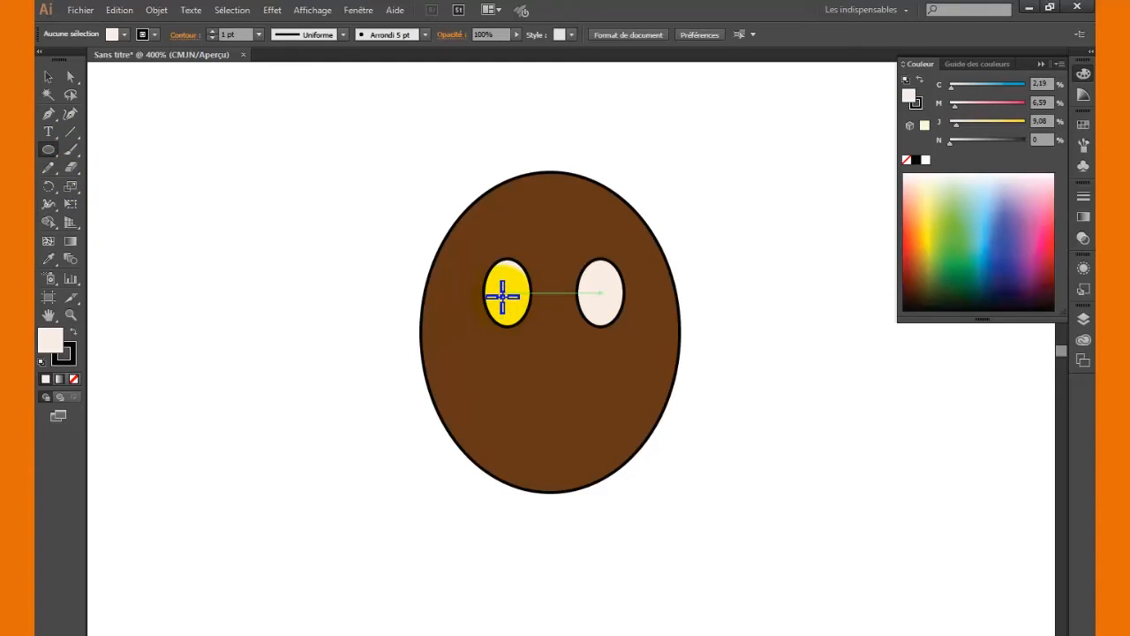
{"action": "left_click_drag", "start_coordinate": [503, 298], "coordinate": [525, 327]}
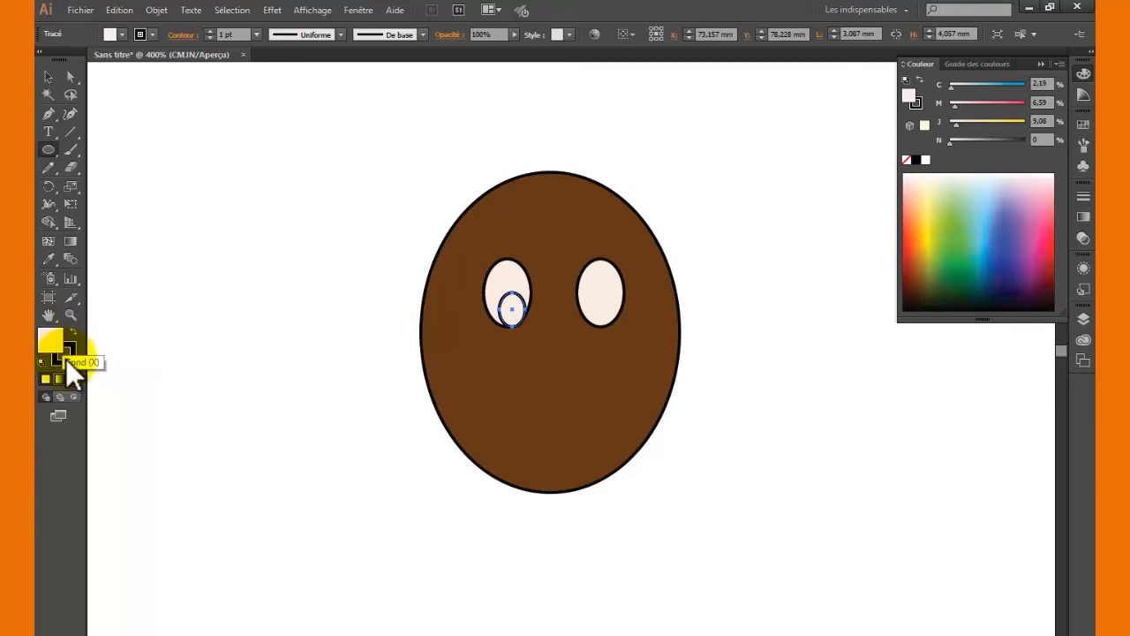
{"action": "left_click", "coordinate": [74, 332]}
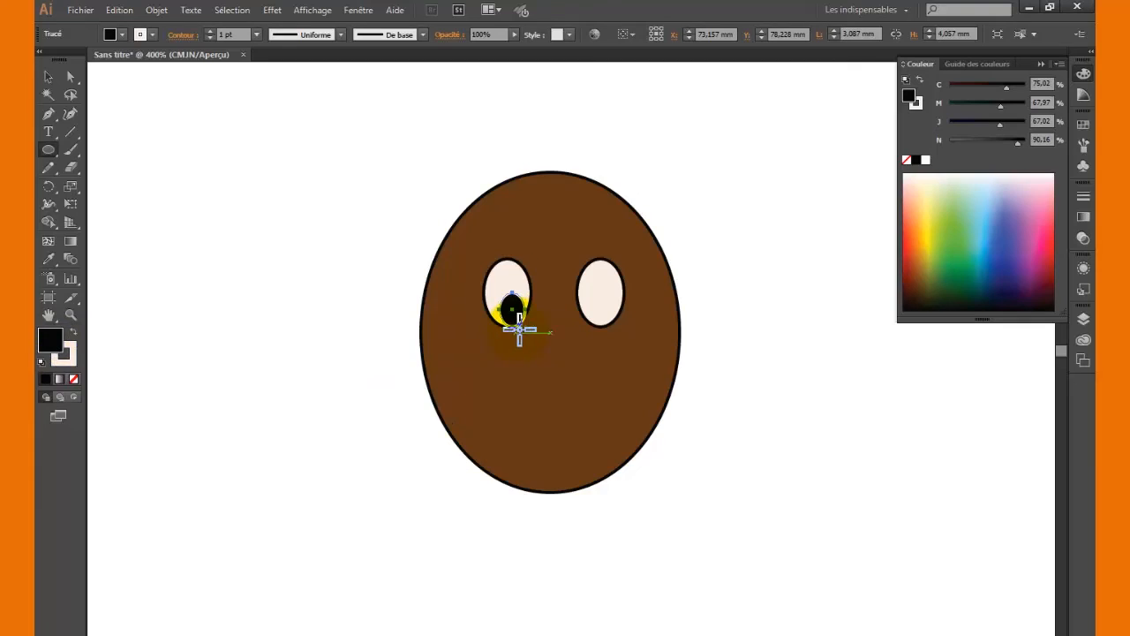
{"action": "left_click", "coordinate": [73, 354]}
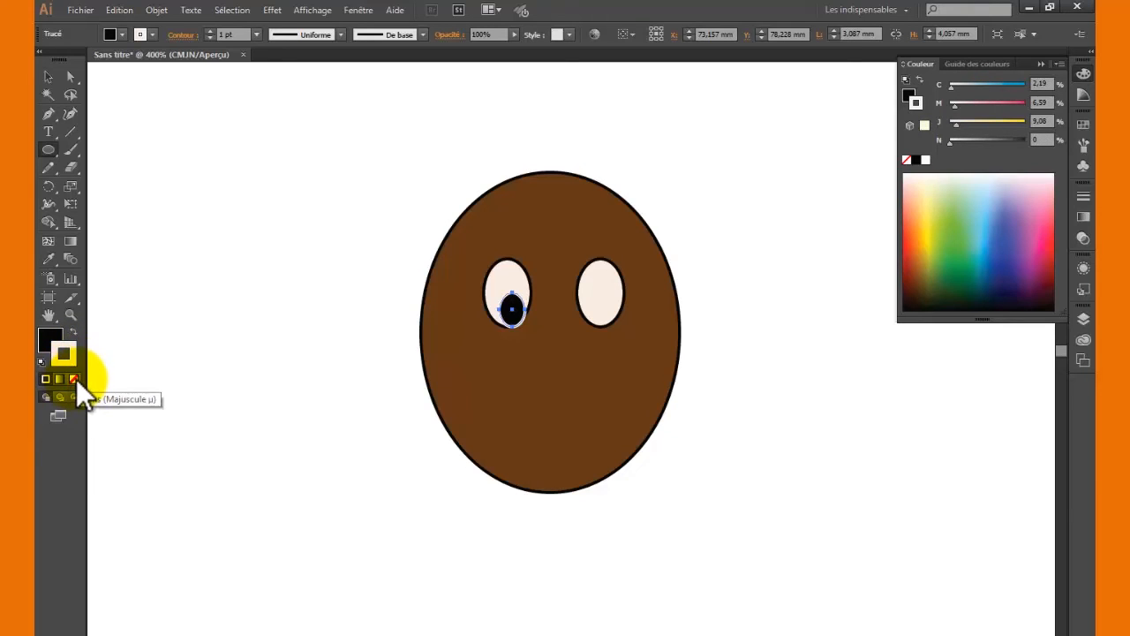
{"action": "left_click", "coordinate": [75, 379]}
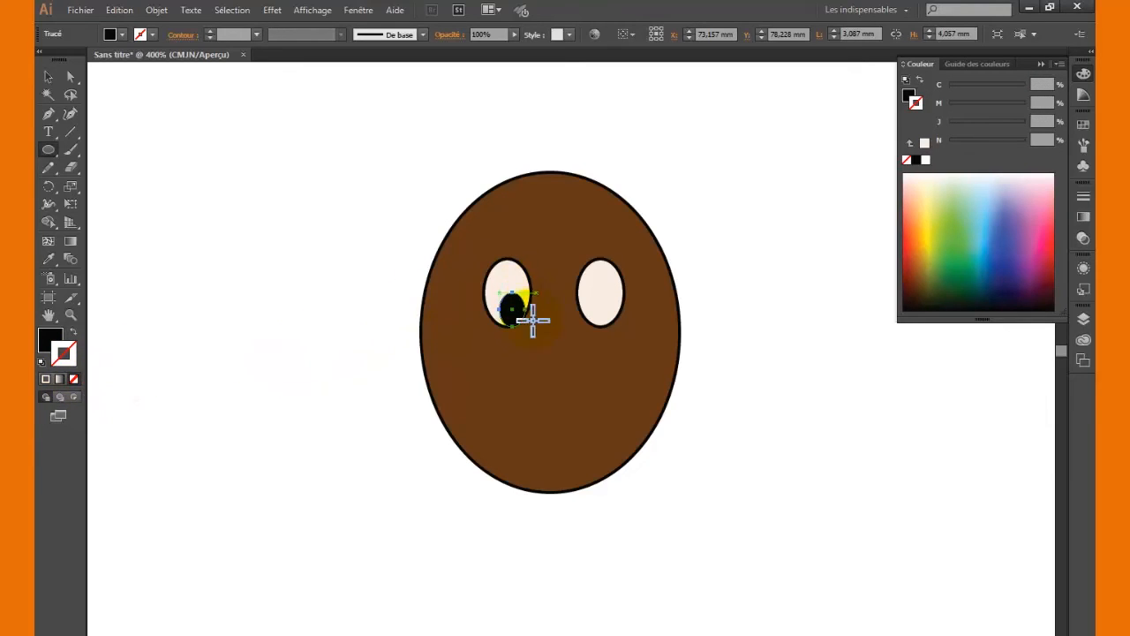
- Duplicate the black pupil about 10 mm to the right into the other eye, and deselect it
{"action": "left_click", "coordinate": [47, 77]}
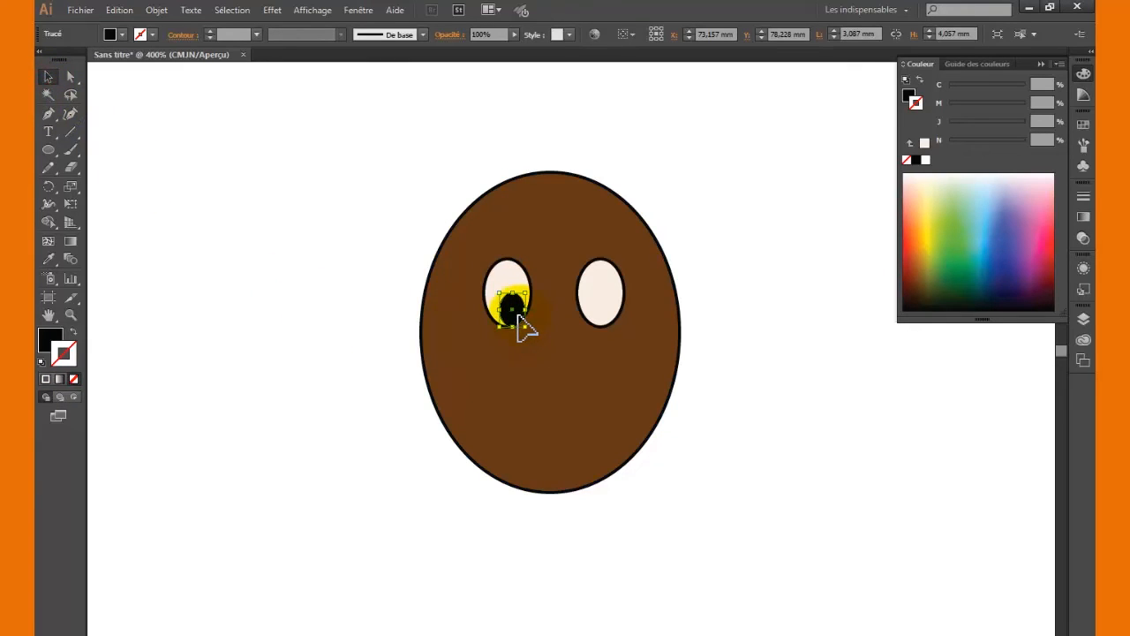
{"action": "left_click_drag", "start_coordinate": [519, 320], "coordinate": [604, 317]}
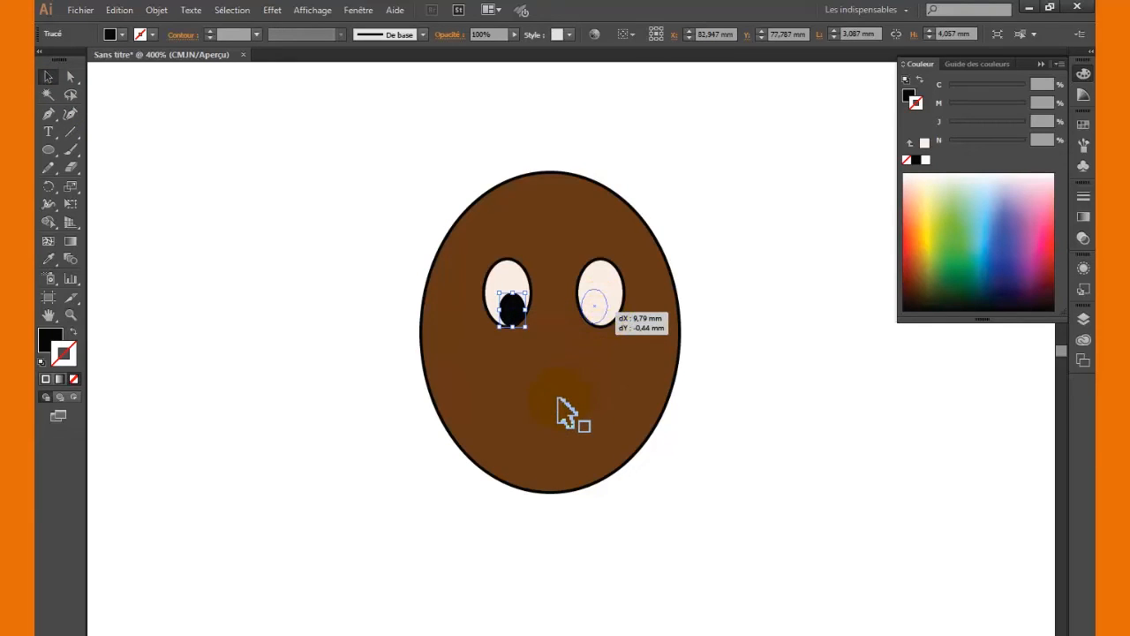
{"action": "left_click", "coordinate": [370, 415]}
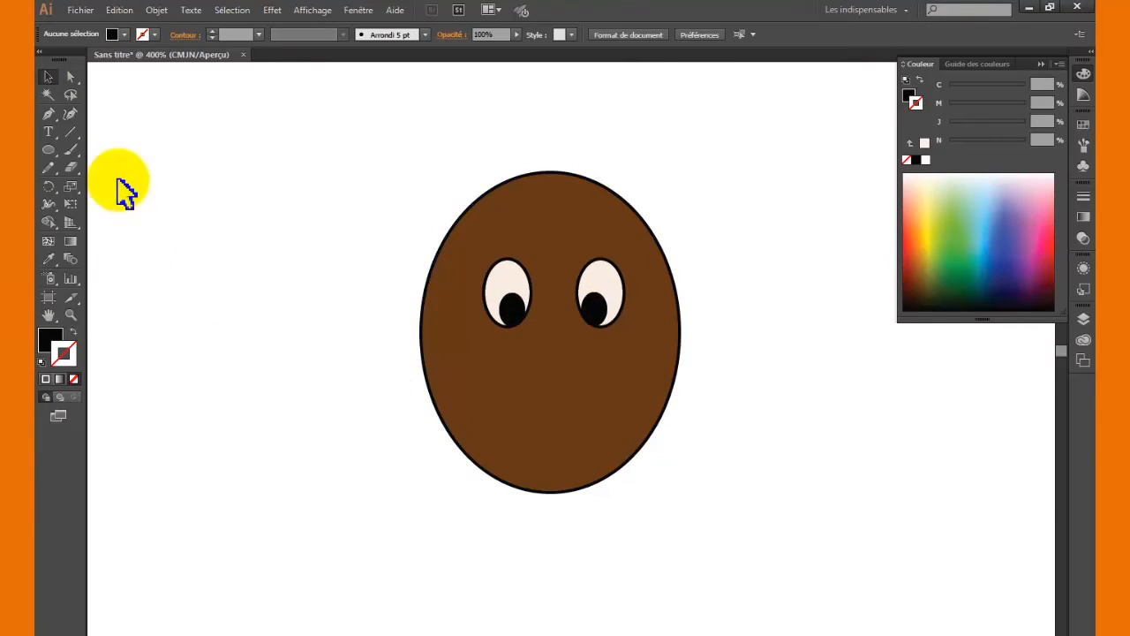
- Draw a trapezoid nose below the eyes with the Pen tool, about 5.5 mm wide at its base and 4.9 mm high
{"action": "left_click", "coordinate": [49, 114]}
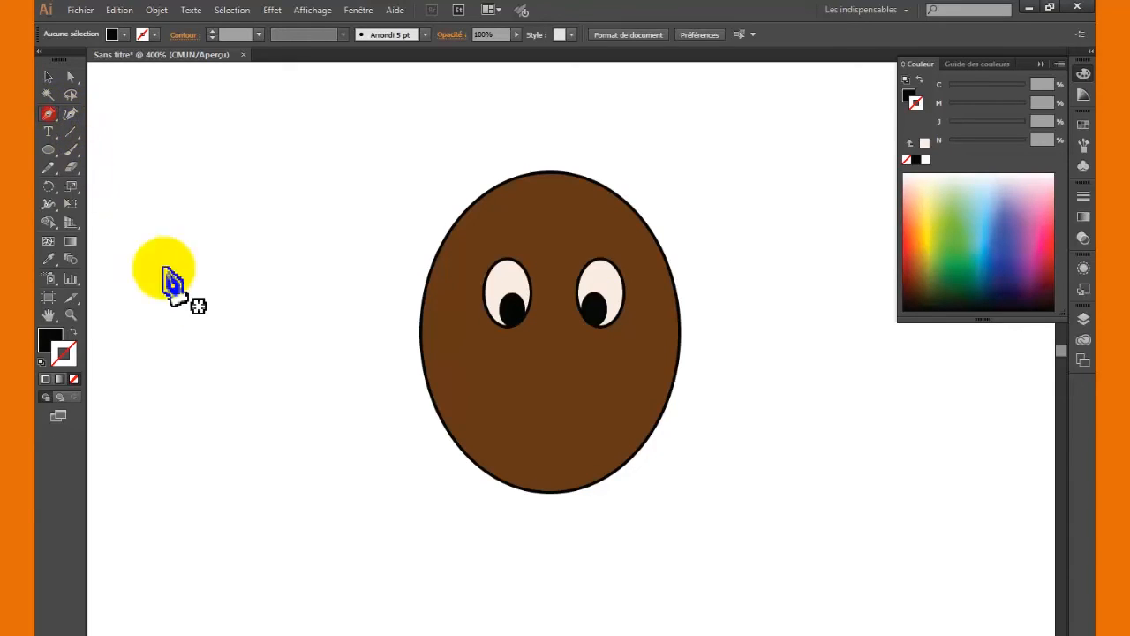
{"action": "left_click", "coordinate": [544, 350]}
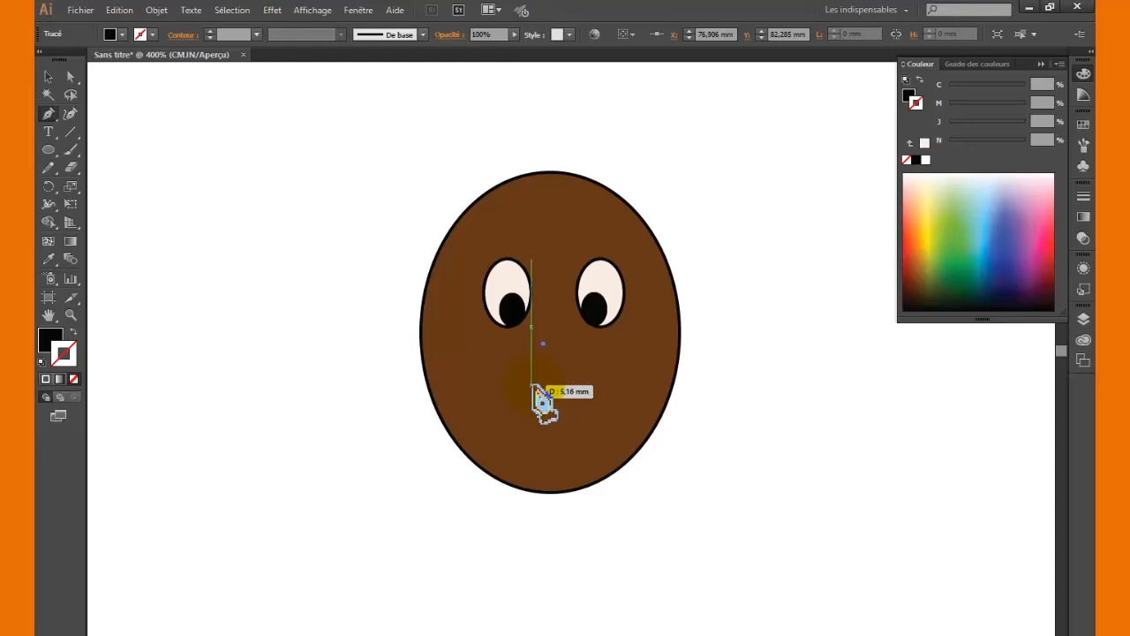
{"action": "left_click", "coordinate": [531, 384]}
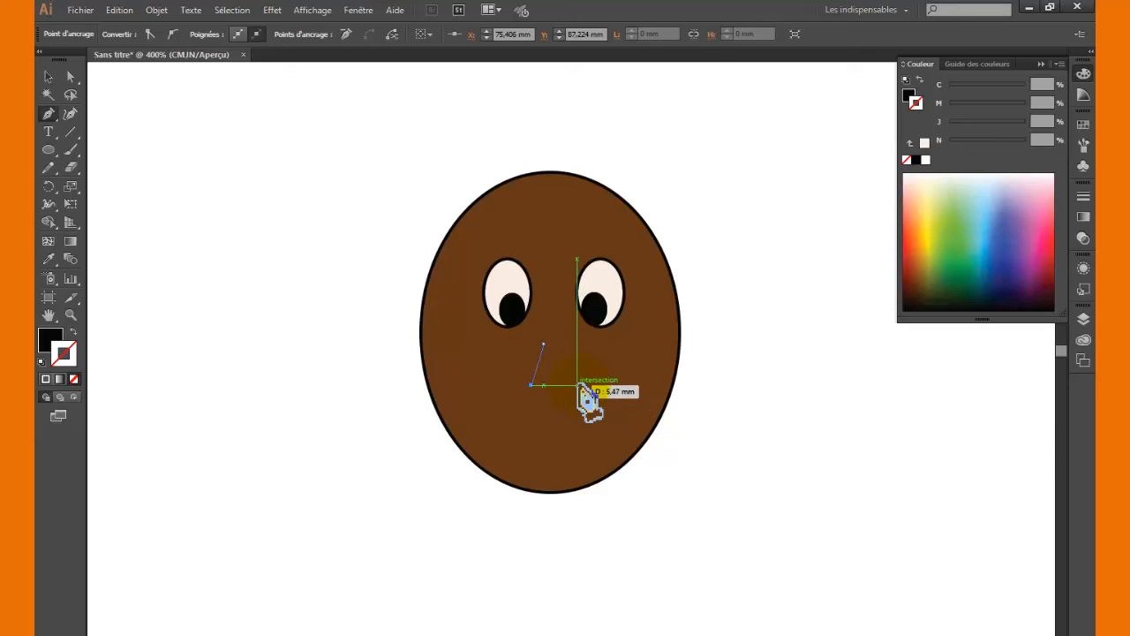
{"action": "left_click", "coordinate": [578, 384]}
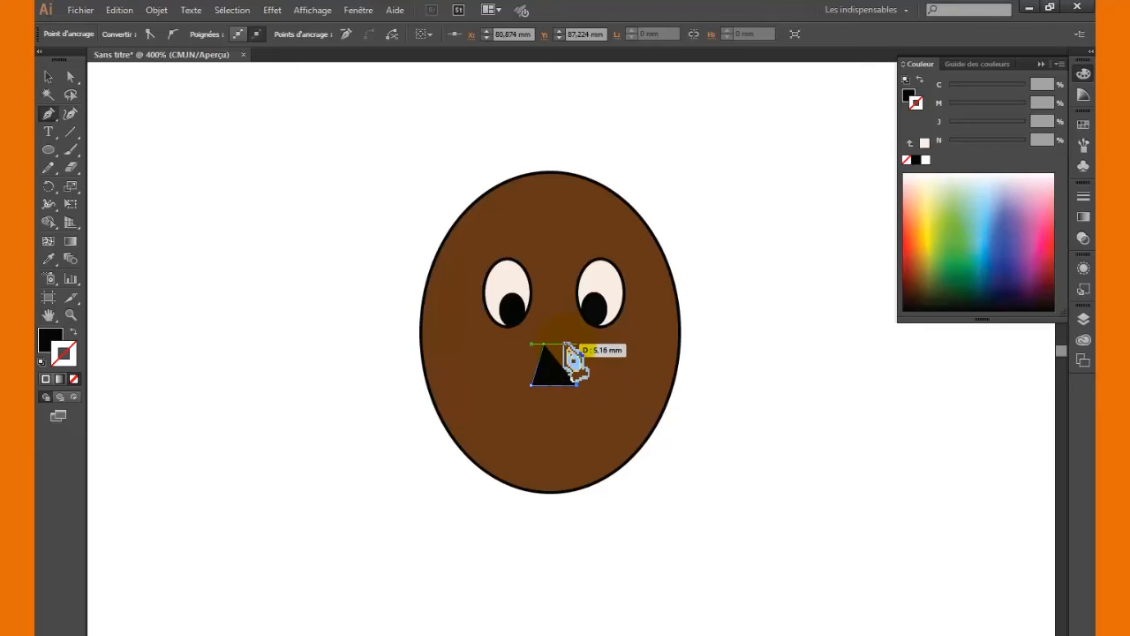
{"action": "left_click", "coordinate": [565, 343]}
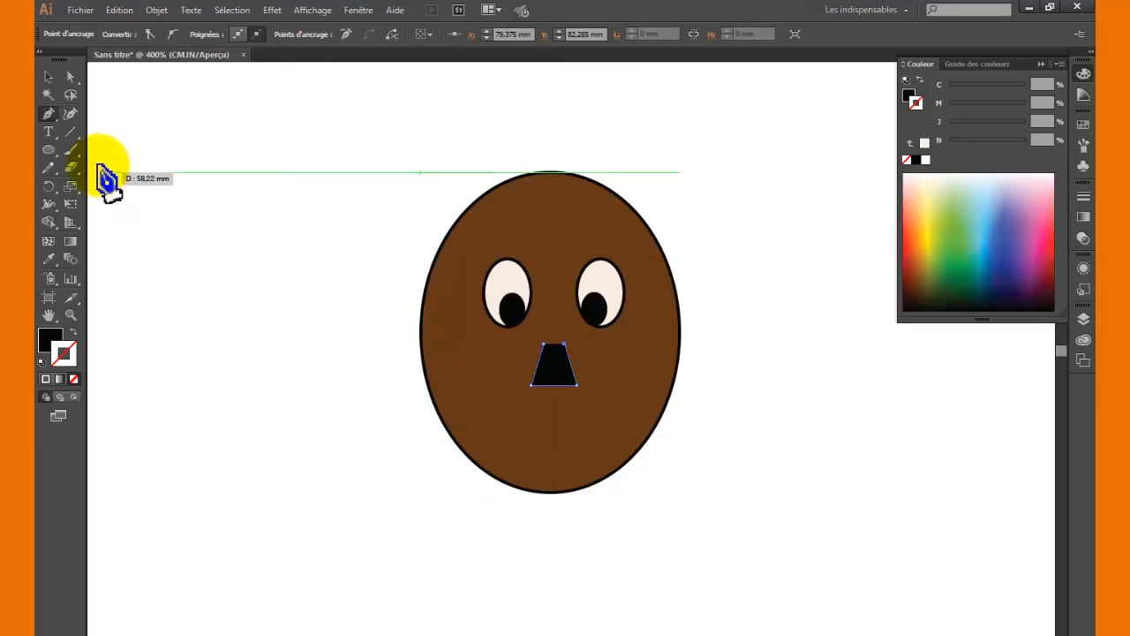
- Draw a rounded rectangle mouth about 14.1 mm wide and 1.4 mm high below the nose
{"action": "left_click", "coordinate": [46, 150]}
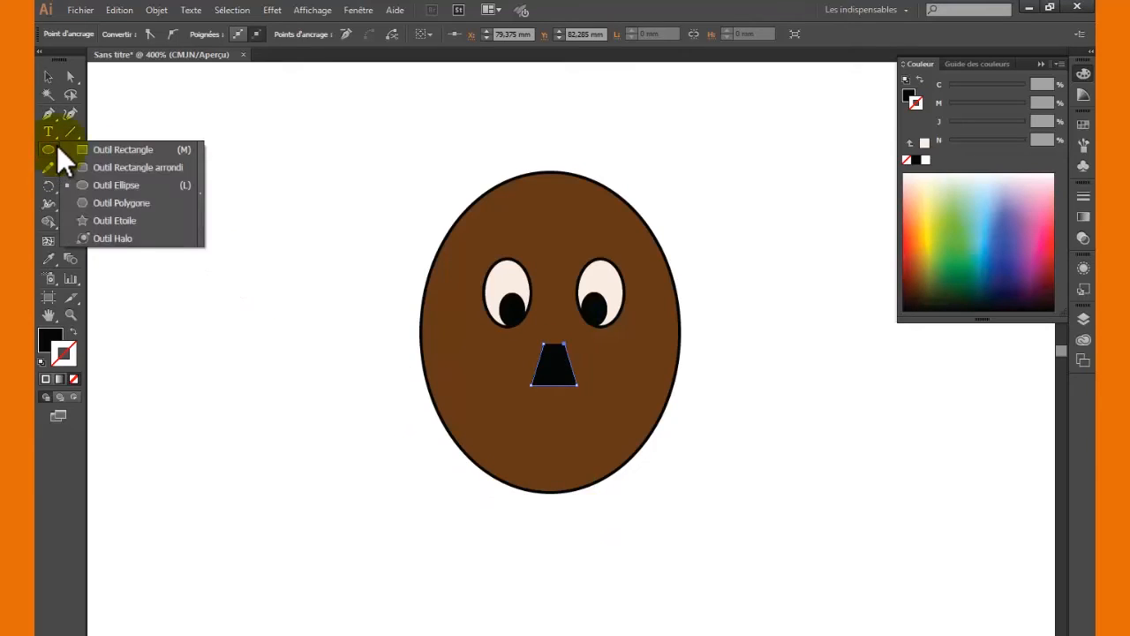
{"action": "left_click", "coordinate": [142, 168]}
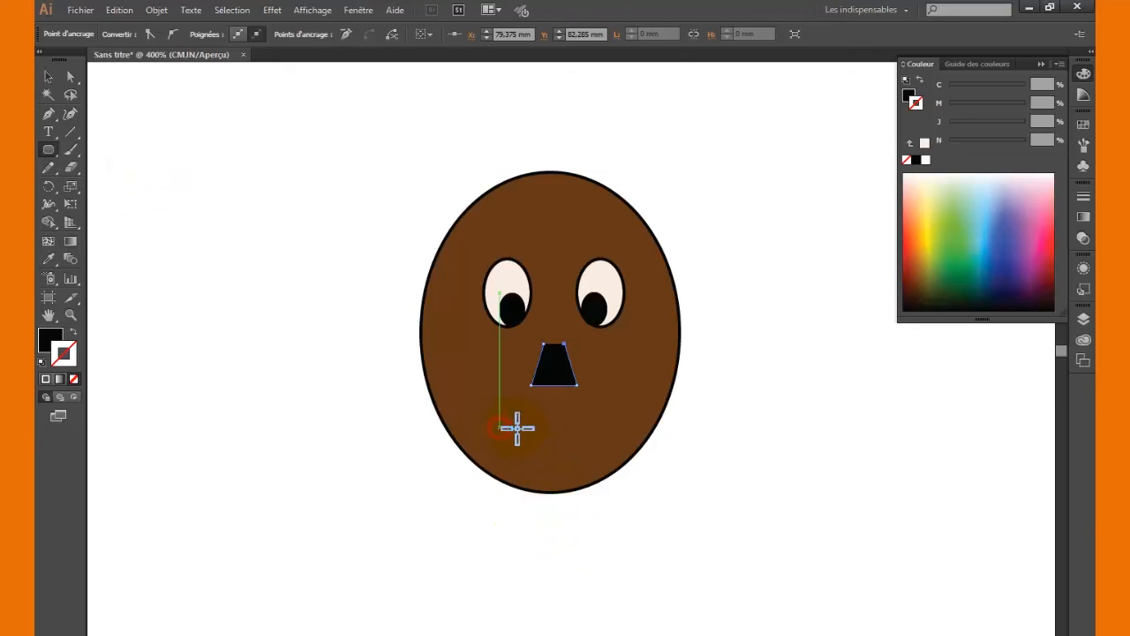
{"action": "left_click_drag", "start_coordinate": [501, 428], "coordinate": [622, 440]}
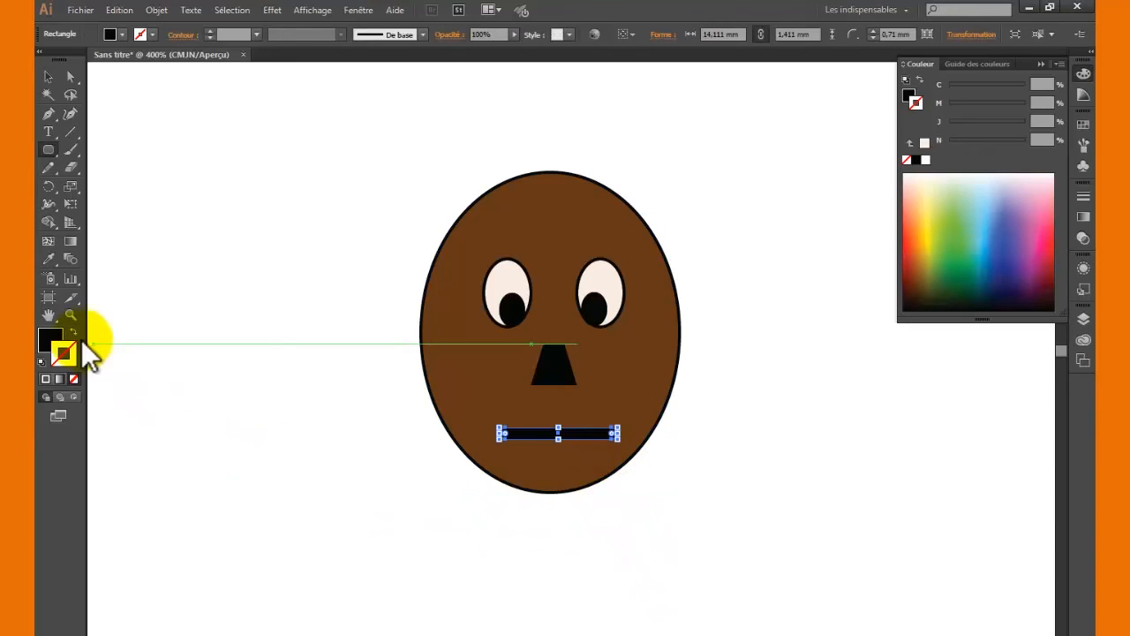
- Set the mouth's fill to dark purple, hex 63165E, and deselect it
{"action": "double_click", "coordinate": [53, 337]}
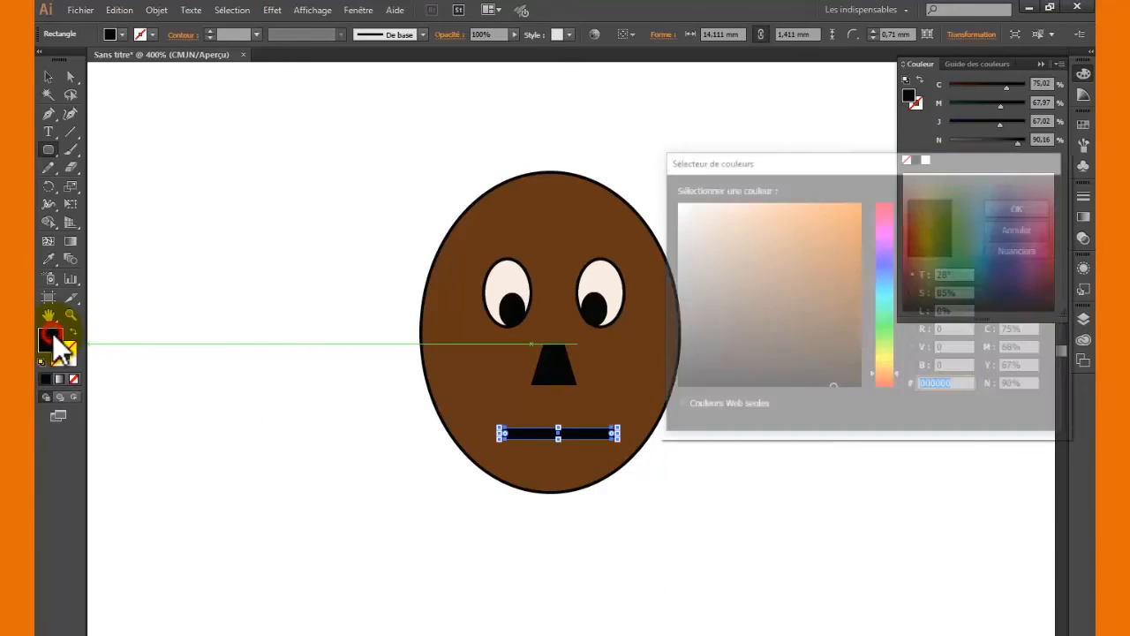
{"action": "left_click", "coordinate": [885, 231]}
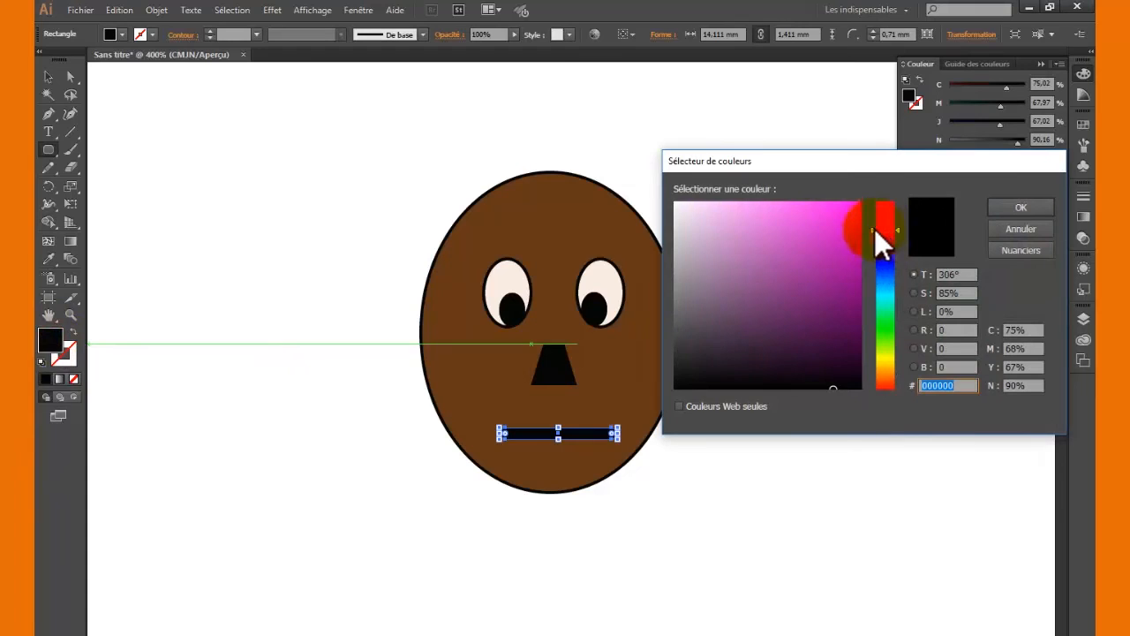
{"action": "left_click_drag", "start_coordinate": [813, 257], "coordinate": [819, 316]}
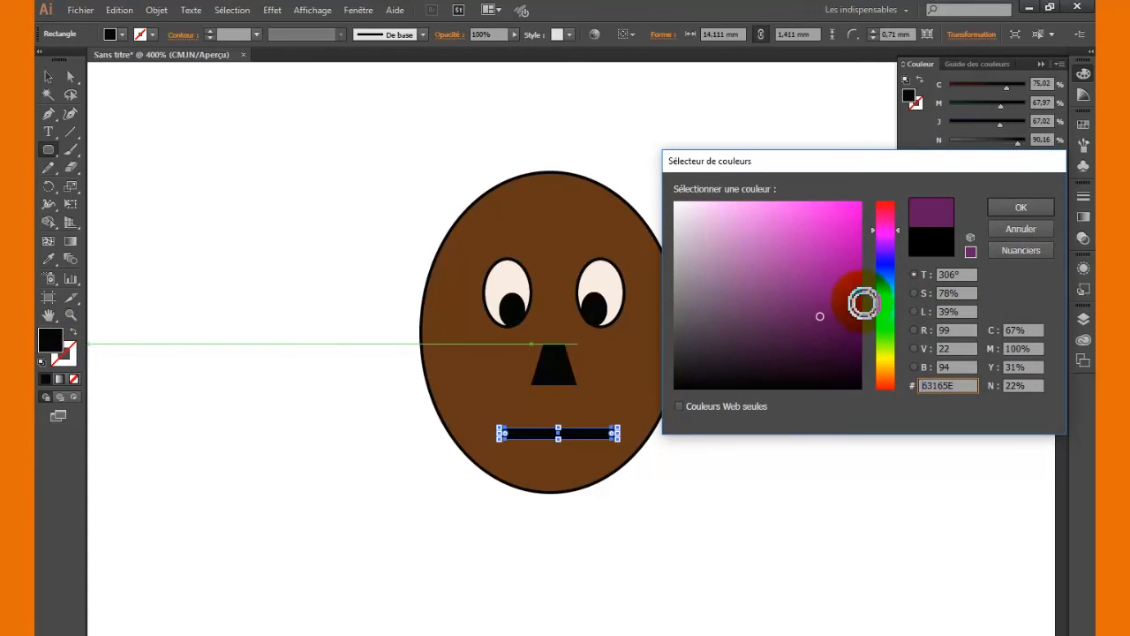
{"action": "left_click", "coordinate": [1003, 210]}
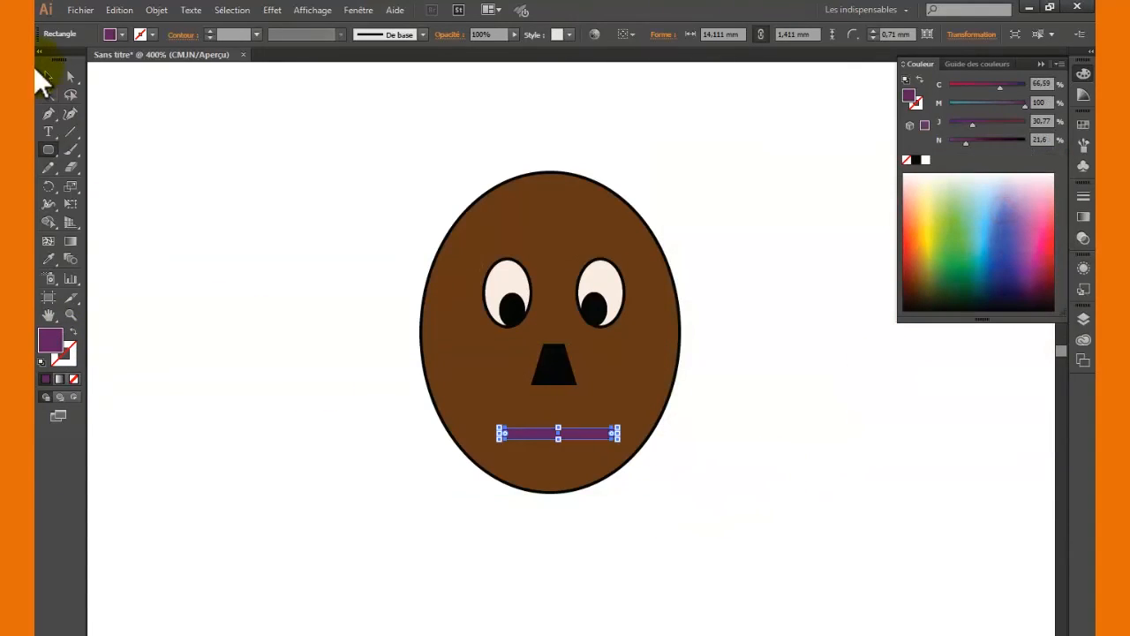
{"action": "left_click", "coordinate": [46, 78]}
{"action": "left_click", "coordinate": [270, 300]}
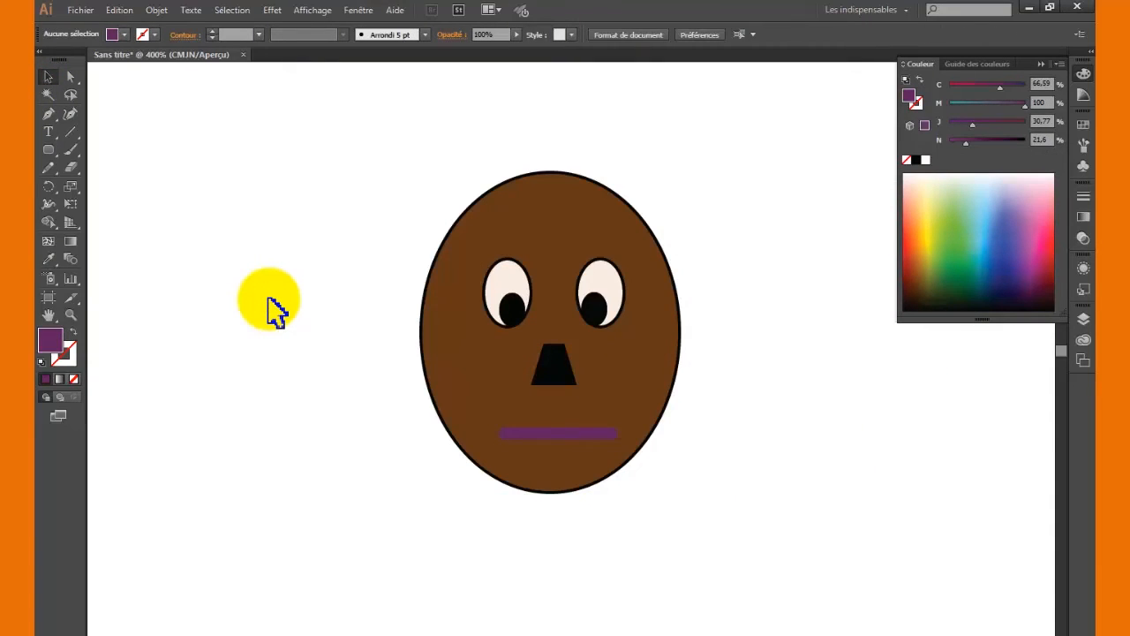
- Draw an ear ellipse about 5.6 by 11.1 mm overlapping the head's left edge below eye level
{"action": "left_click", "coordinate": [49, 151]}
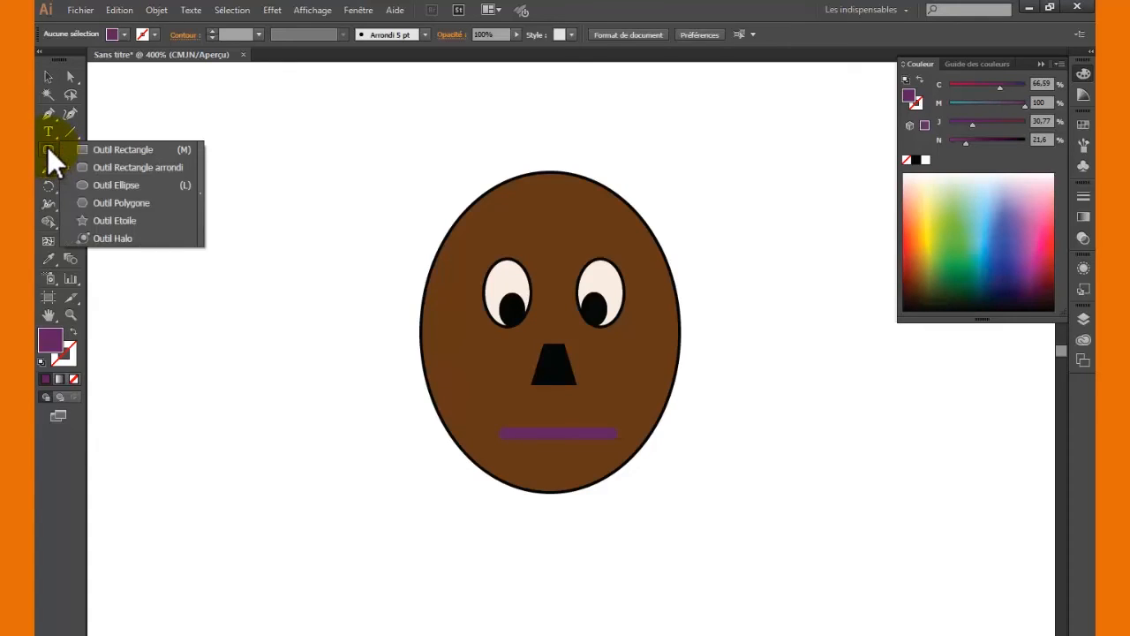
{"action": "left_click", "coordinate": [95, 186]}
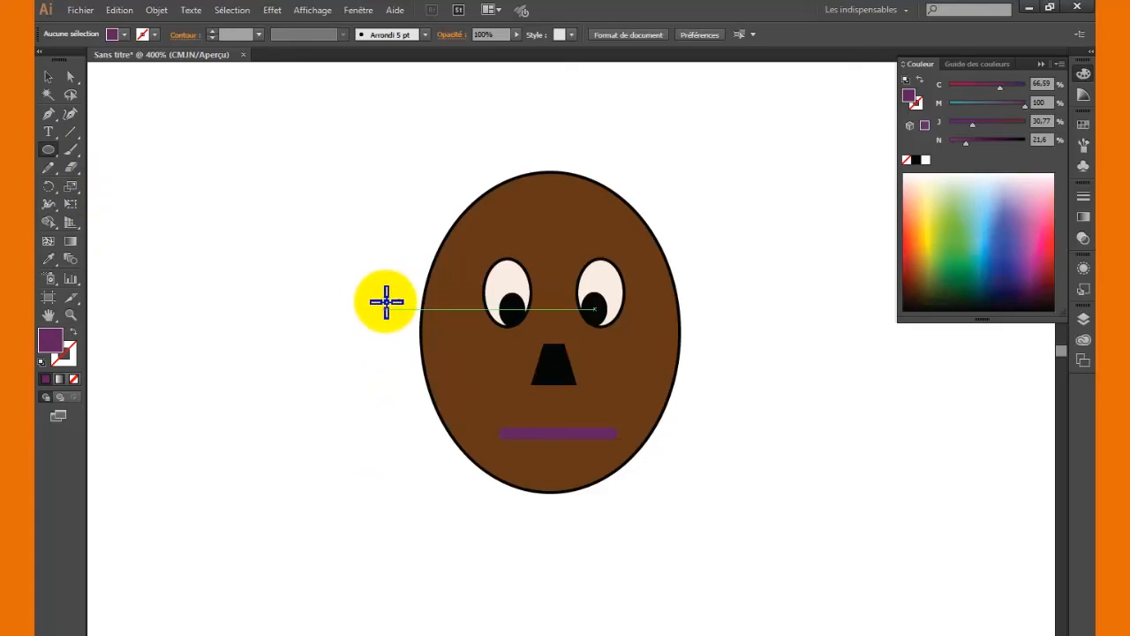
{"action": "left_click_drag", "start_coordinate": [404, 293], "coordinate": [450, 384]}
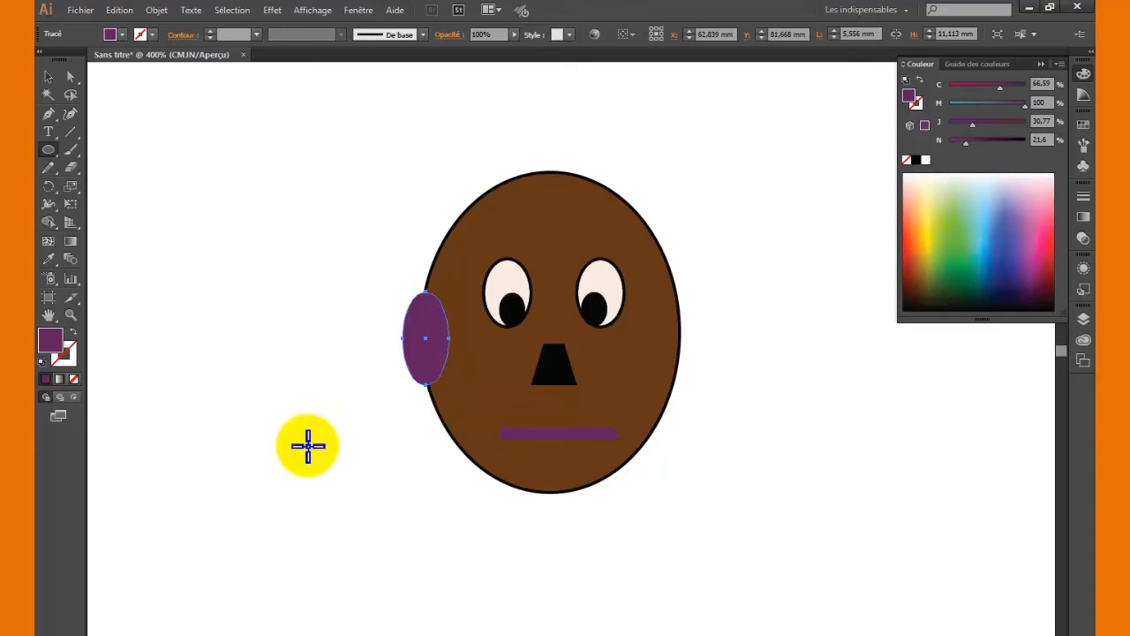
- Copy the head's brown fill and black 1 pt stroke onto the ear with the Eyedropper tool
{"action": "left_click", "coordinate": [50, 81]}
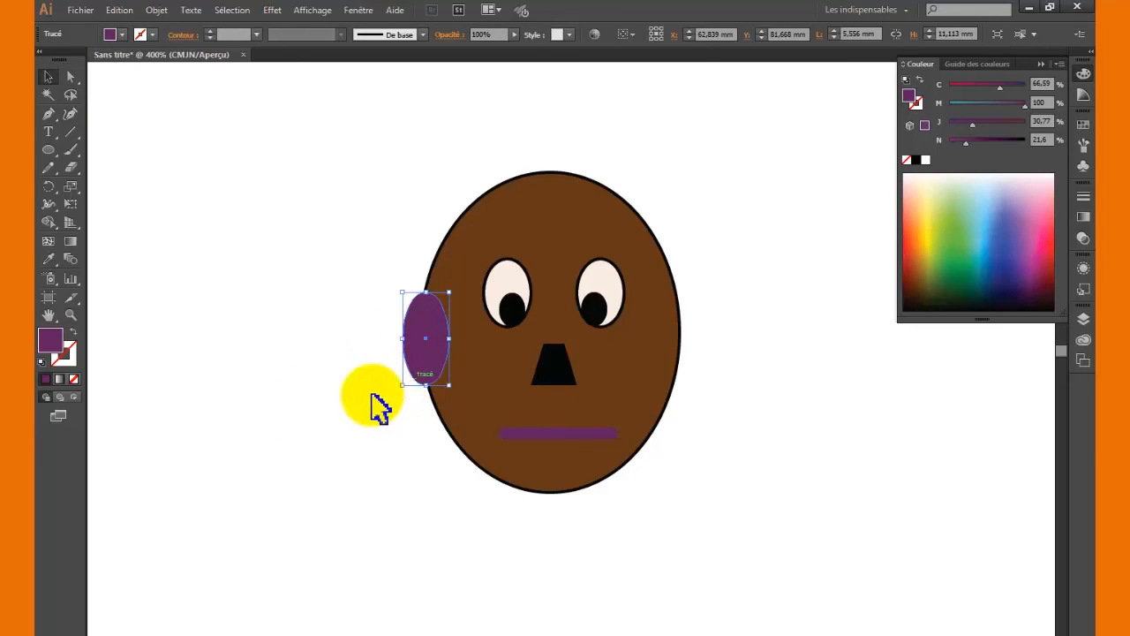
{"action": "left_click", "coordinate": [52, 260]}
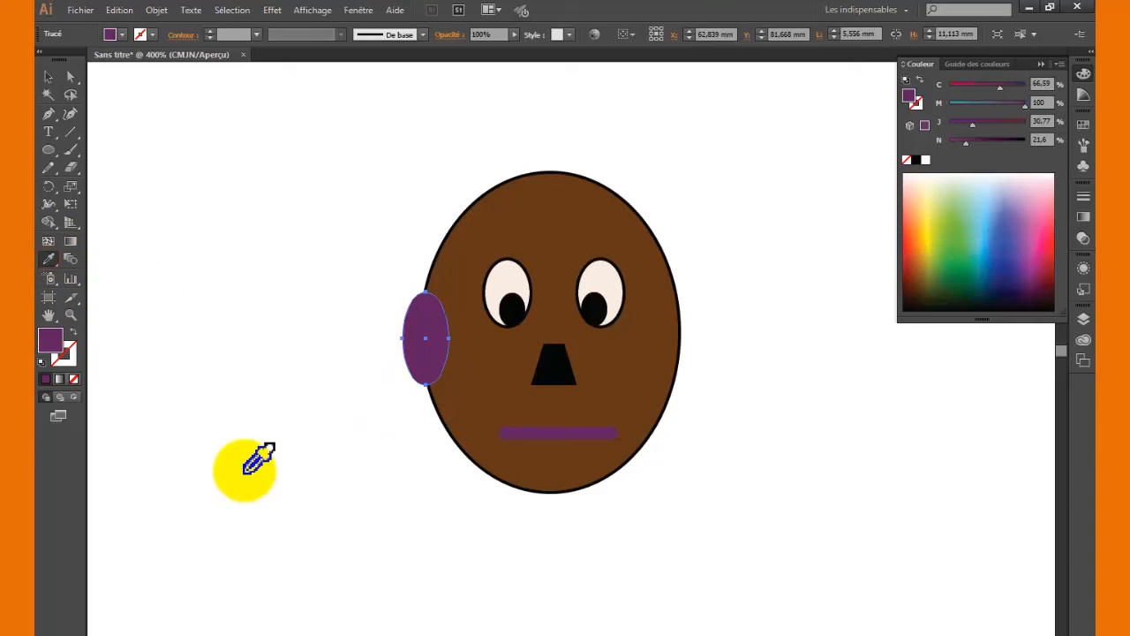
{"action": "left_click", "coordinate": [477, 401]}
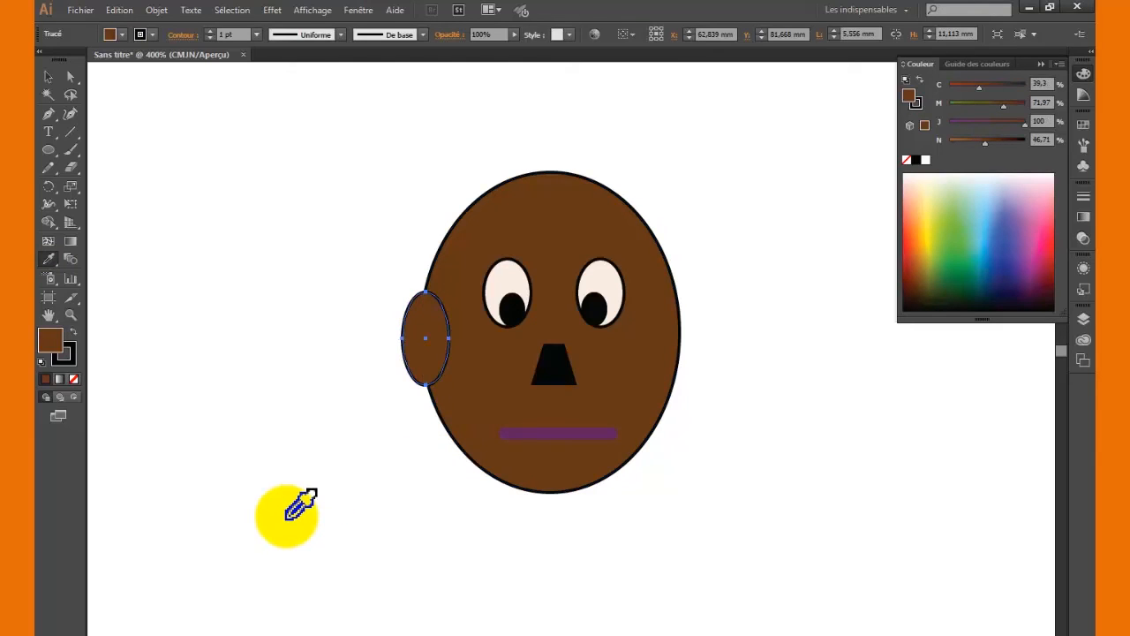
{"action": "left_click", "coordinate": [49, 78]}
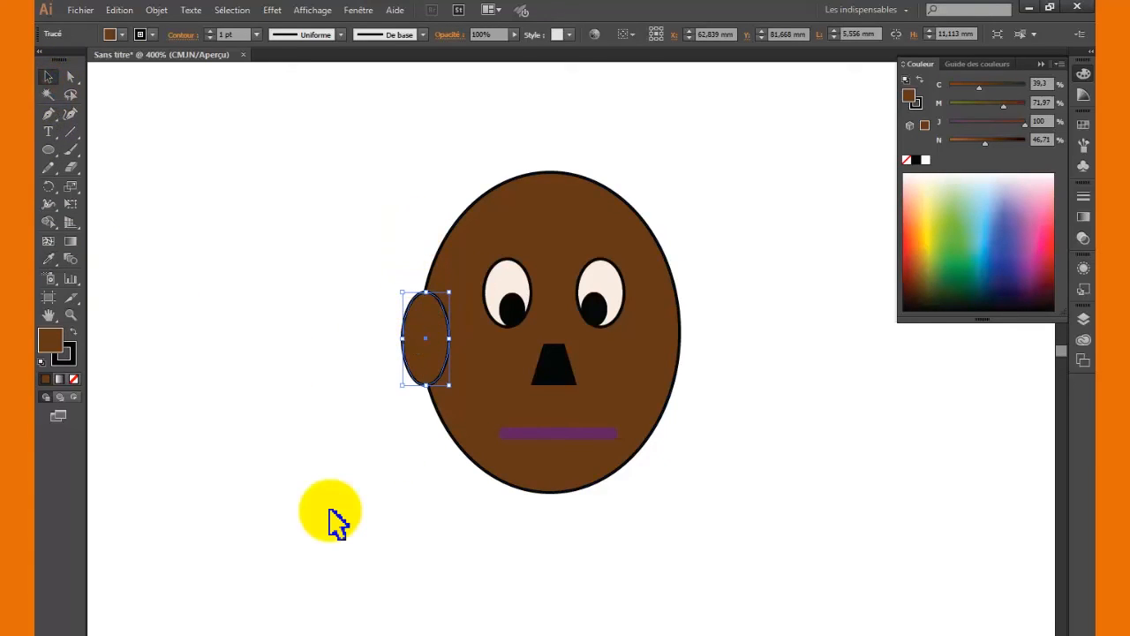
- Send the ear behind the head, shift it about 1.1 mm left and 0.8 mm up, and deselect it
{"action": "right_click", "coordinate": [422, 320]}
{"action": "mouse_move", "coordinate": [491, 529]}
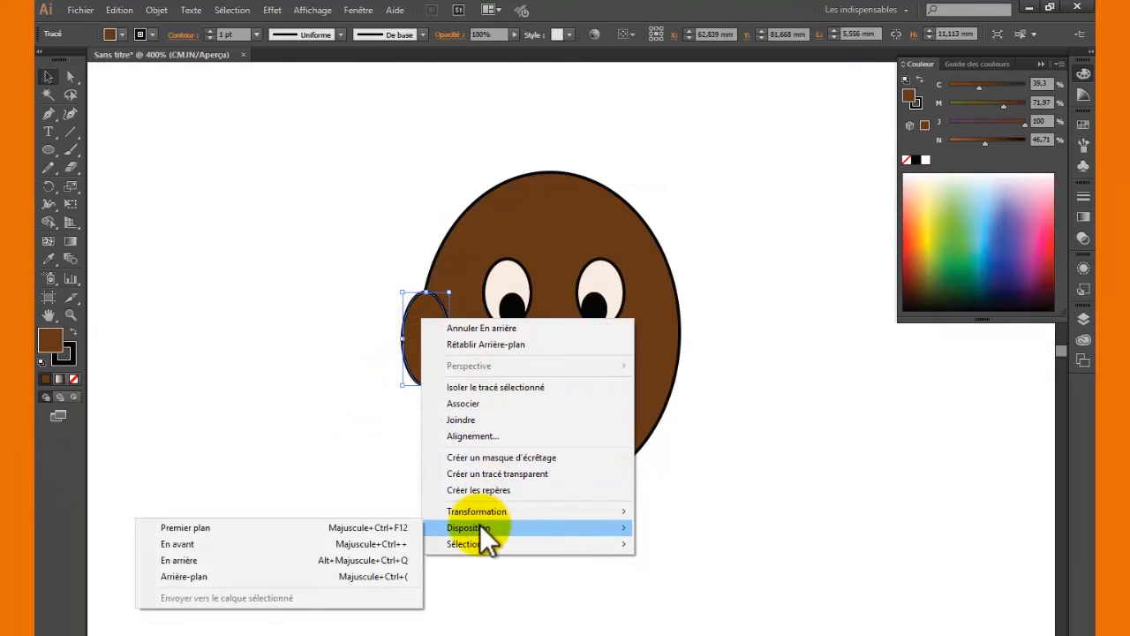
{"action": "left_click", "coordinate": [227, 576]}
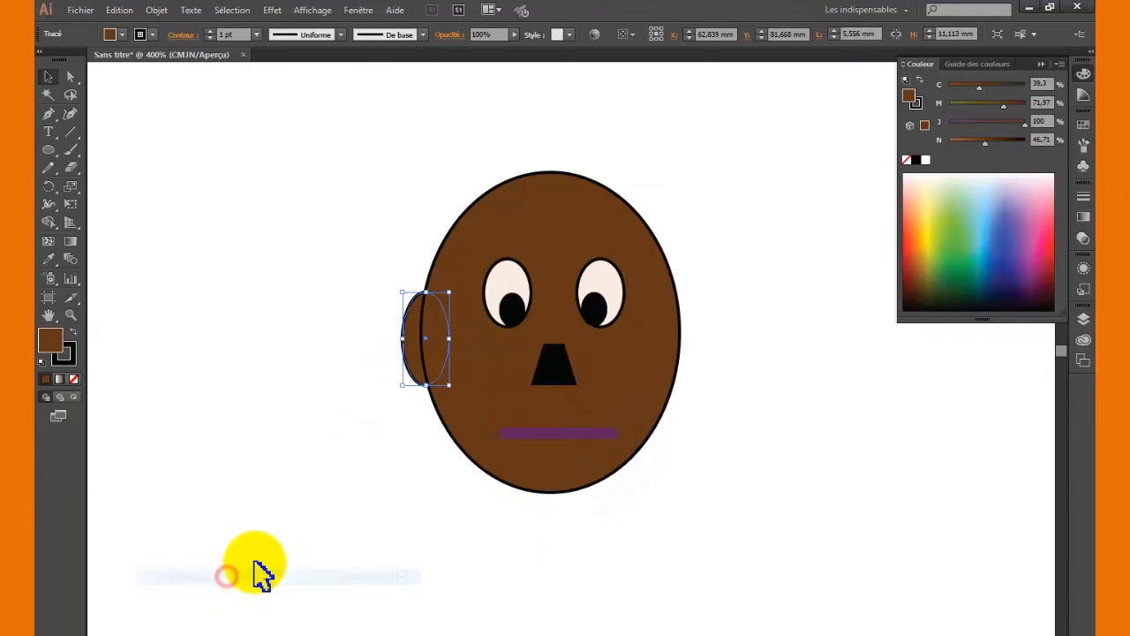
{"action": "left_click", "coordinate": [292, 530]}
{"action": "left_click_drag", "start_coordinate": [412, 360], "coordinate": [405, 344]}
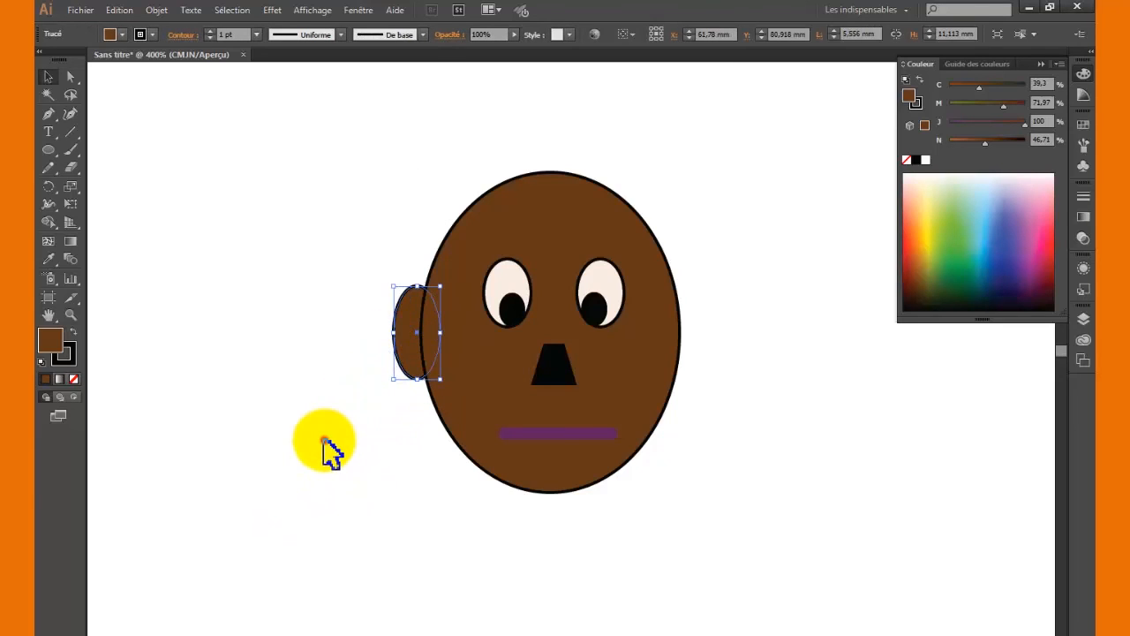
{"action": "left_click", "coordinate": [324, 449]}
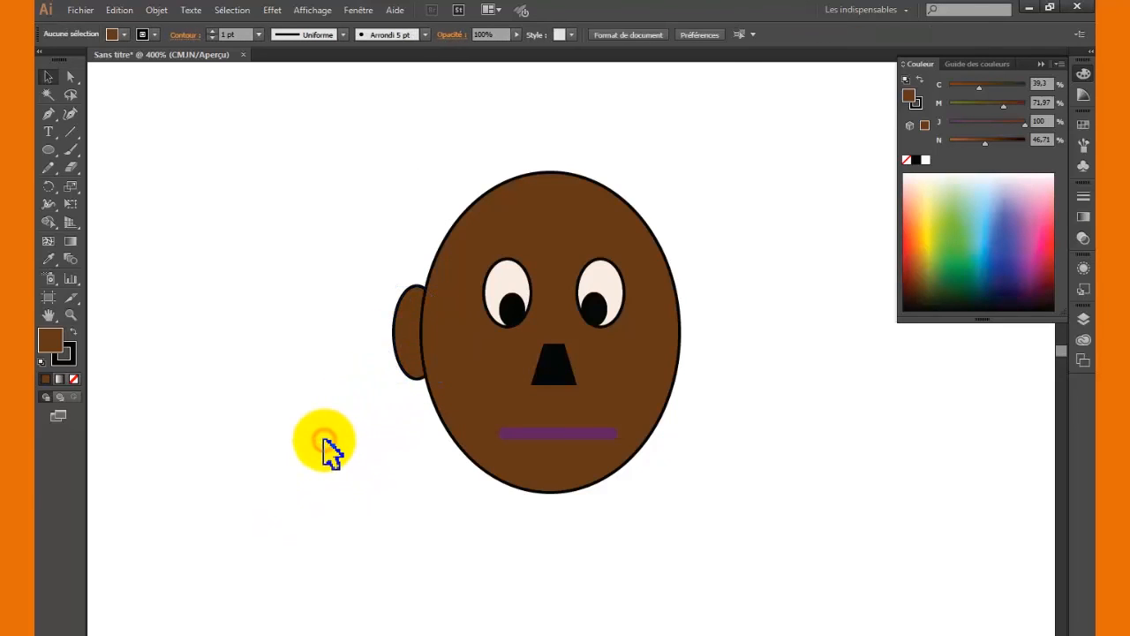
- Duplicate the ear about 31.4 mm horizontally to the head's right edge, and deselect the copy
{"action": "left_click", "coordinate": [413, 350]}
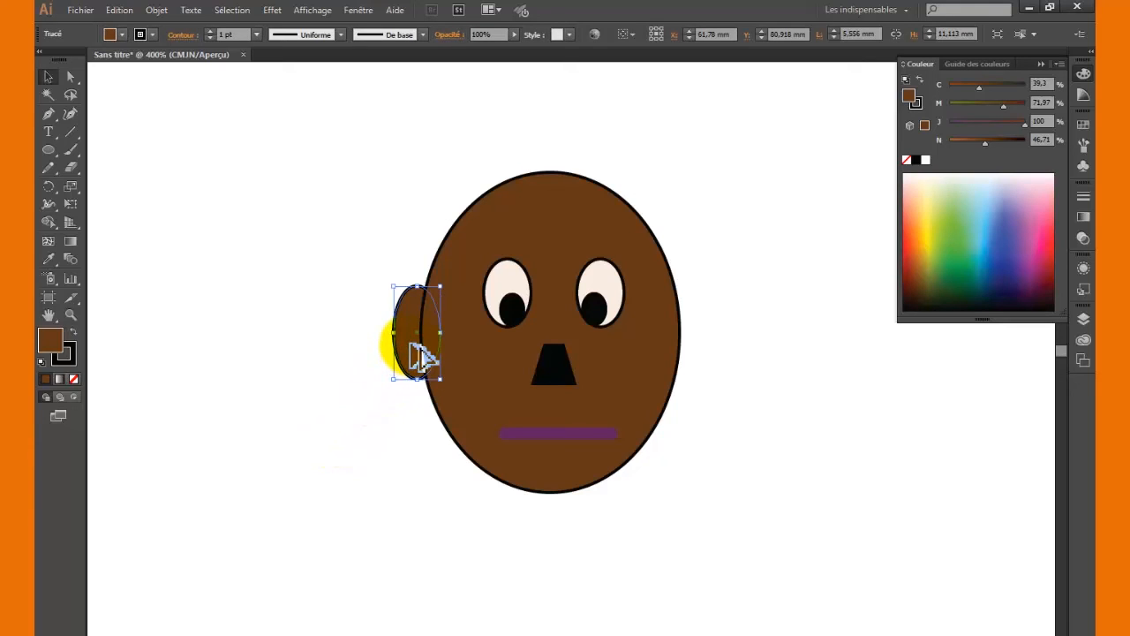
{"action": "left_click_drag", "start_coordinate": [422, 356], "coordinate": [680, 354]}
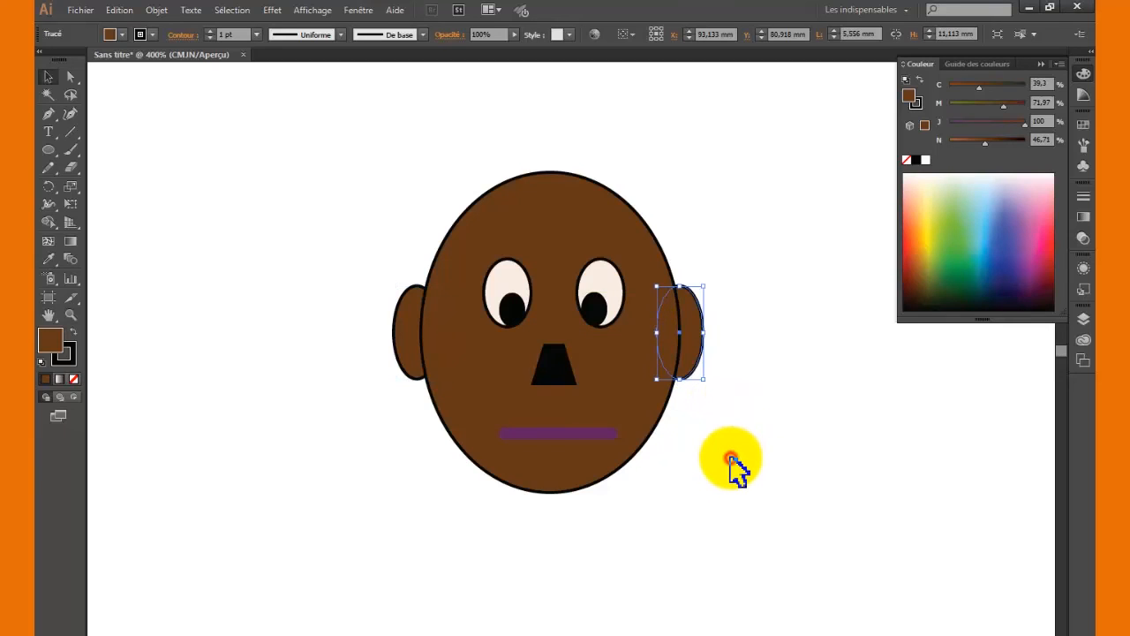
{"action": "left_click", "coordinate": [732, 460]}
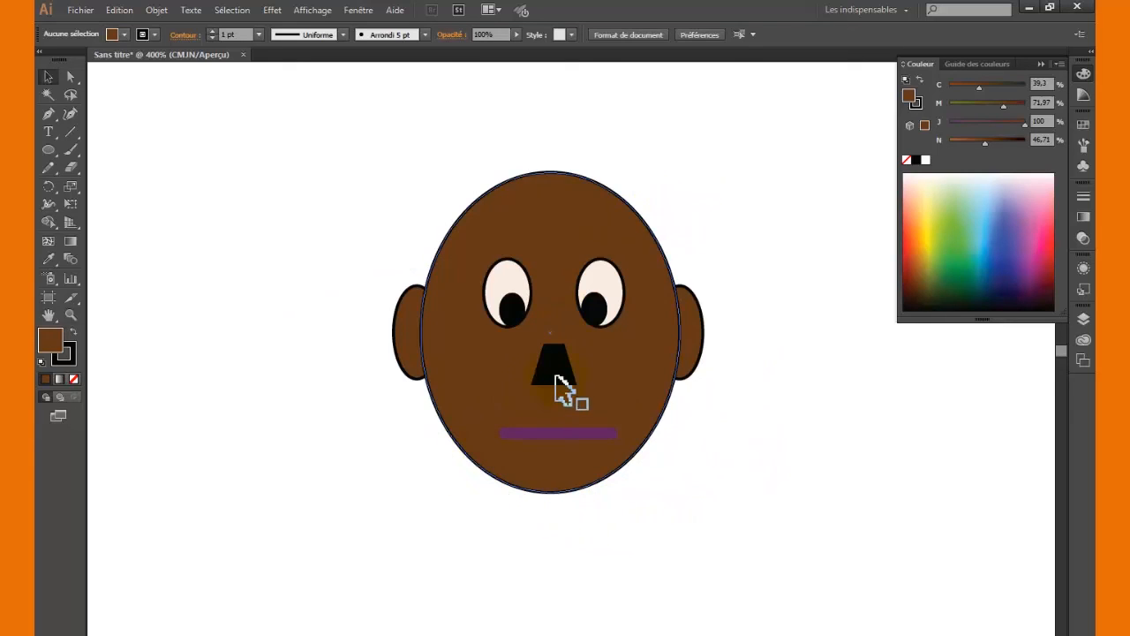
- Move the nose and both pupils separately out of the face, and undo all three moves
{"action": "left_click_drag", "start_coordinate": [545, 376], "coordinate": [234, 446]}
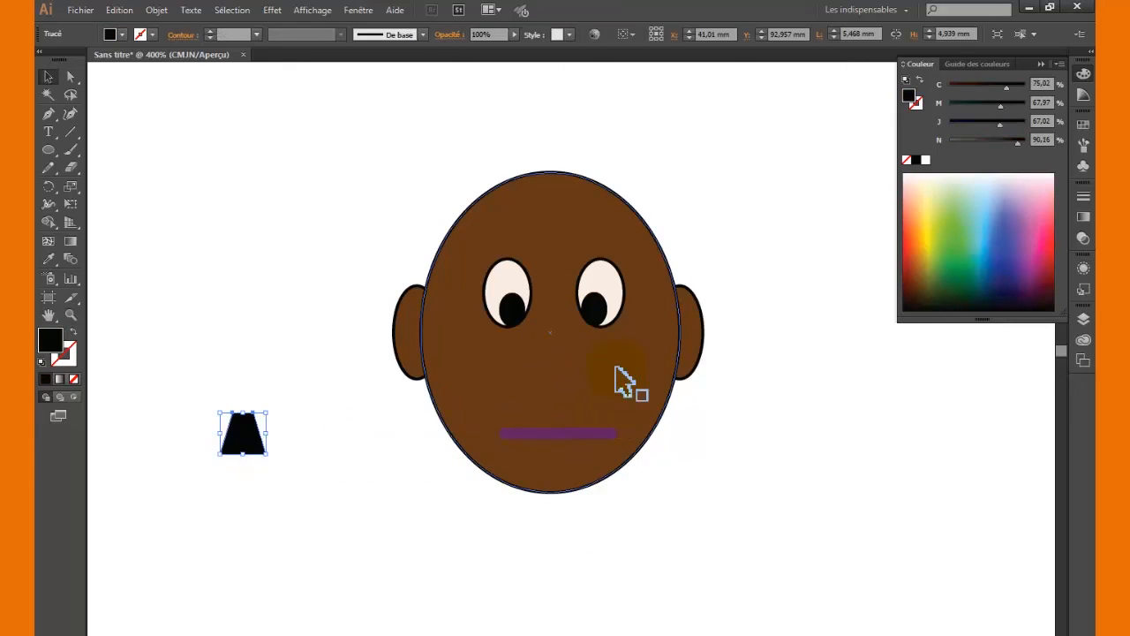
{"action": "left_click_drag", "start_coordinate": [591, 300], "coordinate": [735, 201]}
{"action": "left_click_drag", "start_coordinate": [512, 308], "coordinate": [331, 241]}
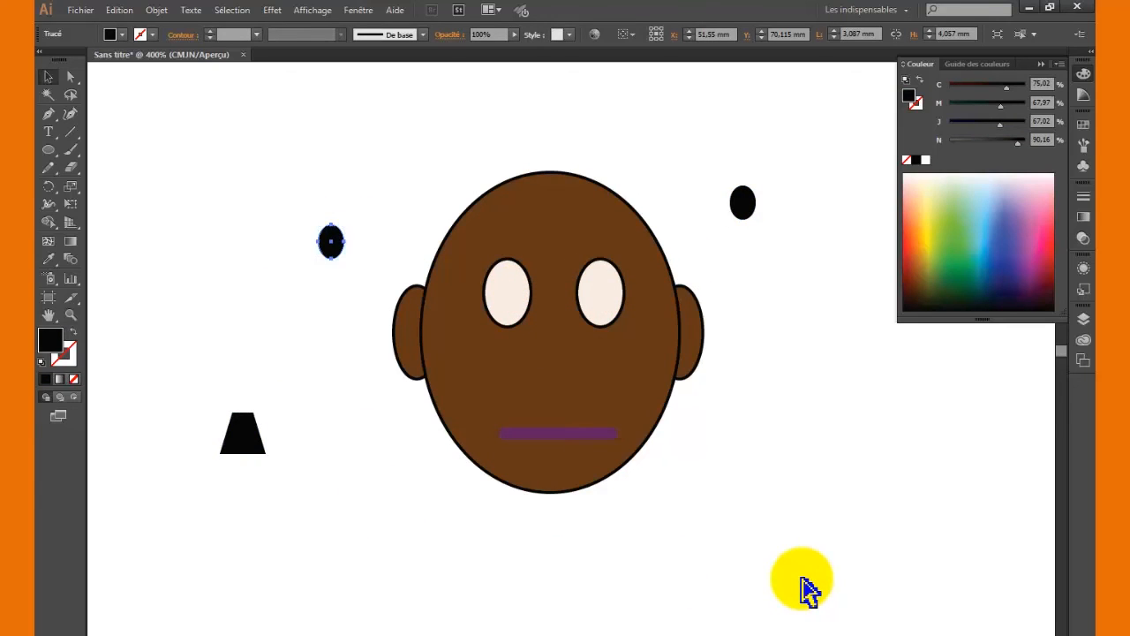
{"action": "key", "text": "ctrl+z"}
{"action": "key", "text": "ctrl+z"}
{"action": "key", "text": "ctrl+z"}
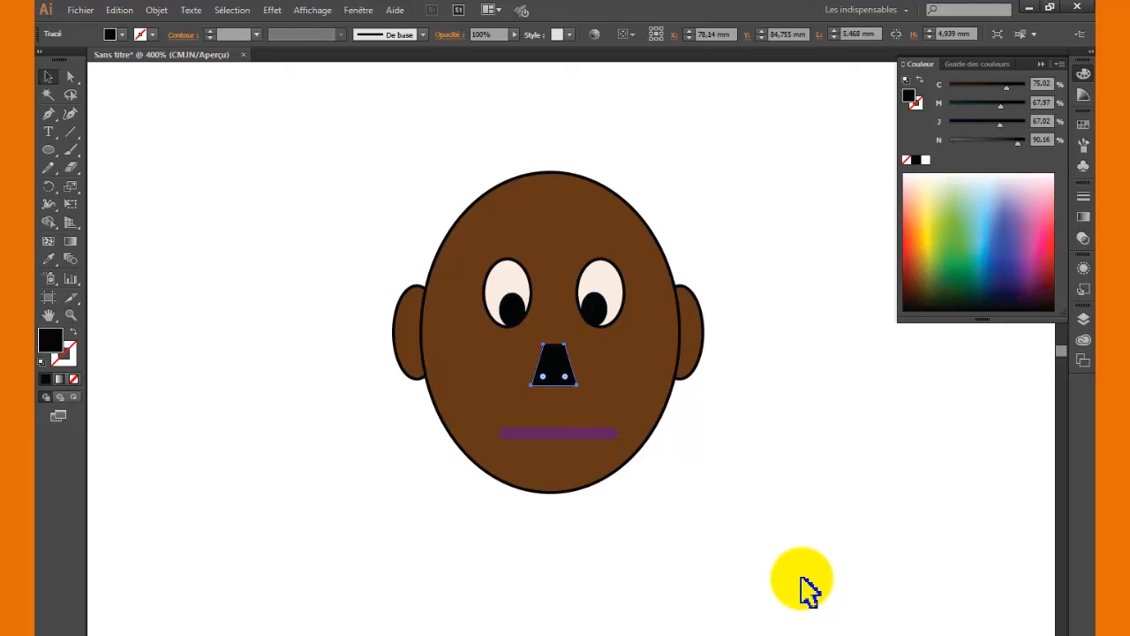
- Group all the shapes of the face, including both ears, and deselect the group
{"action": "left_click_drag", "start_coordinate": [336, 137], "coordinate": [682, 495]}
{"action": "right_click", "coordinate": [604, 374]}
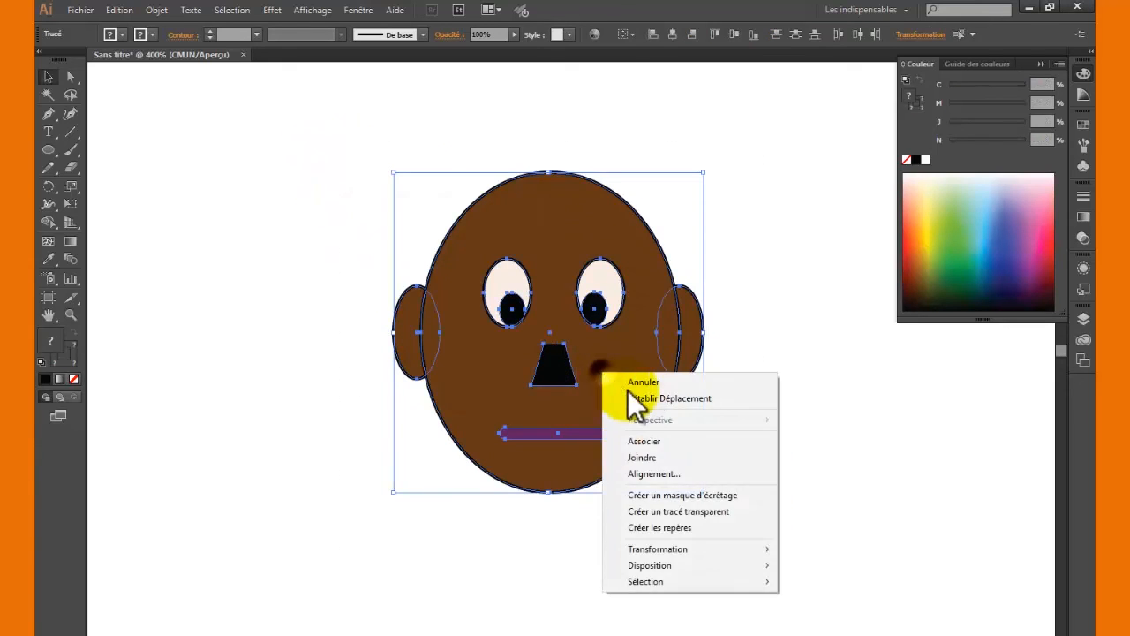
{"action": "left_click", "coordinate": [652, 445]}
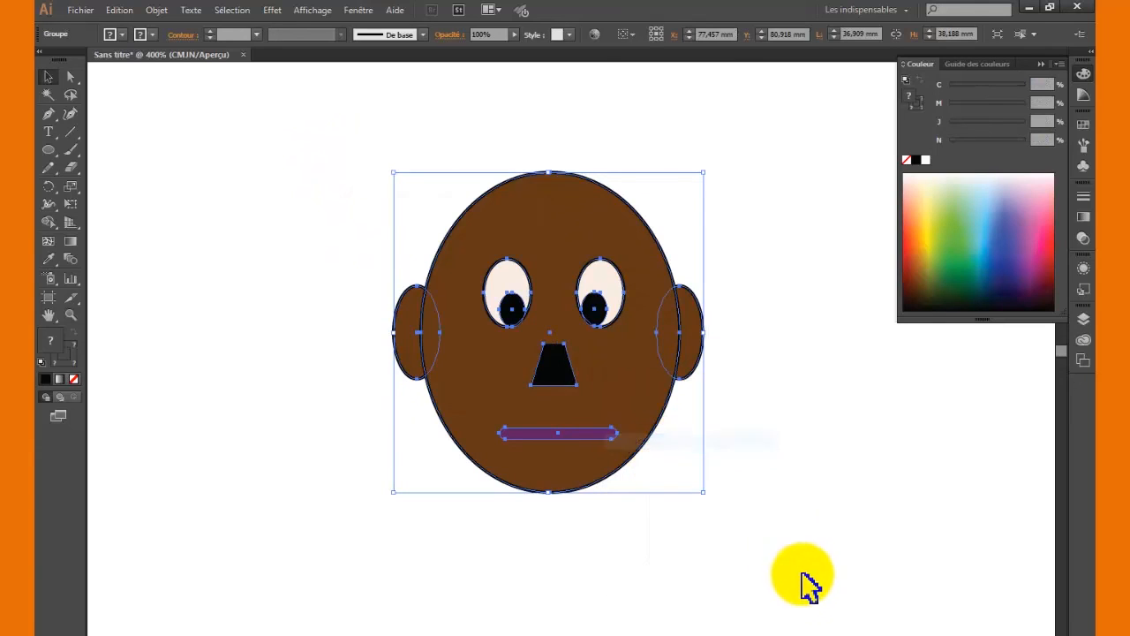
{"action": "left_click", "coordinate": [810, 526]}
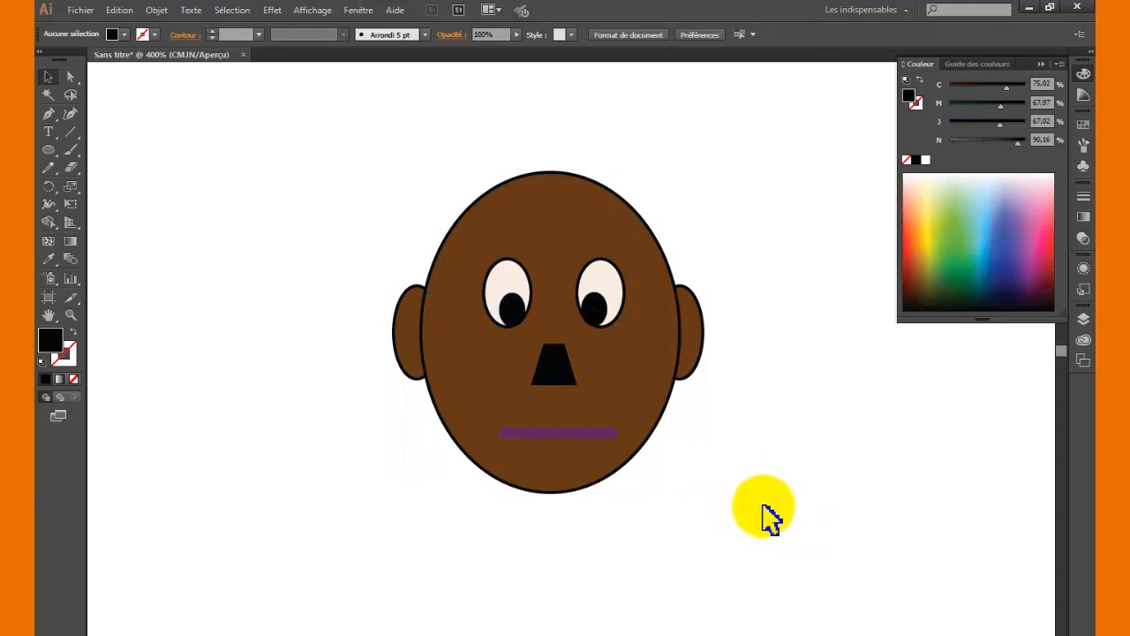
- Move the grouped face around the page, leave it slightly up and left of its starting place, and deselect it
{"action": "left_click", "coordinate": [557, 371]}
{"action": "left_click_drag", "start_coordinate": [556, 371], "coordinate": [284, 330]}
{"action": "left_click_drag", "start_coordinate": [325, 243], "coordinate": [618, 244]}
{"action": "left_click_drag", "start_coordinate": [645, 322], "coordinate": [607, 336]}
{"action": "left_click", "coordinate": [757, 434]}
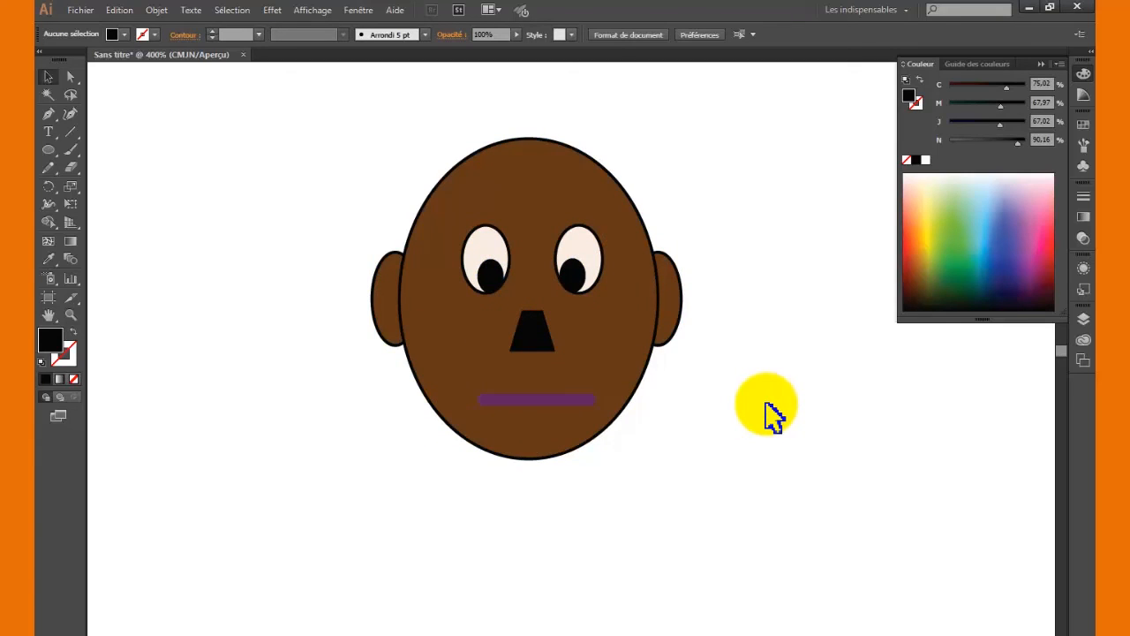